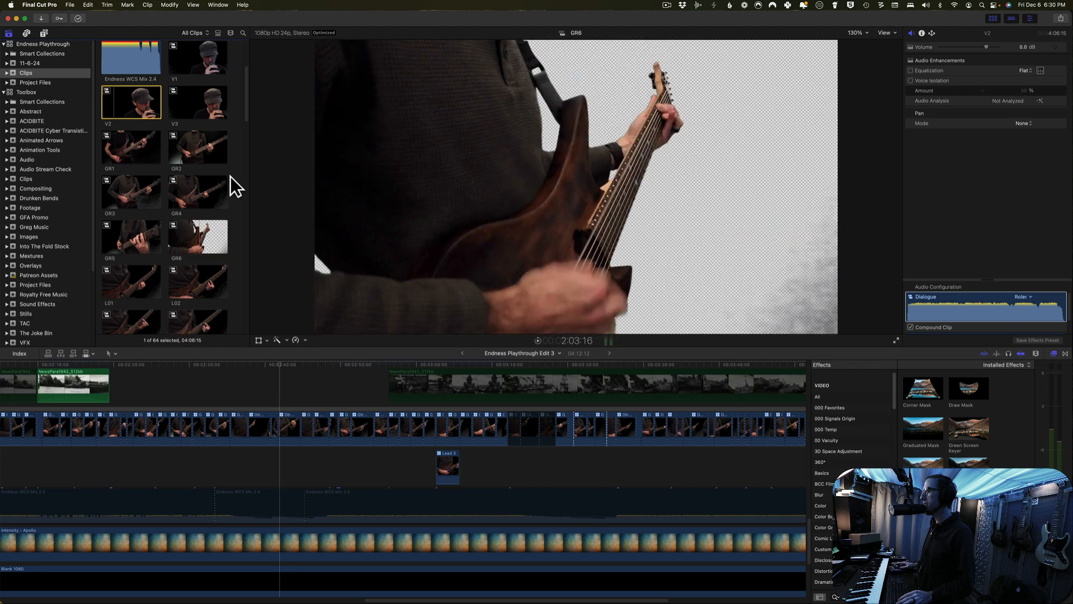
- Open the GR4 compound clip and review its raw green-screen footage at several points with the Green Screen Keyer temporarily off
double_click(183, 195)
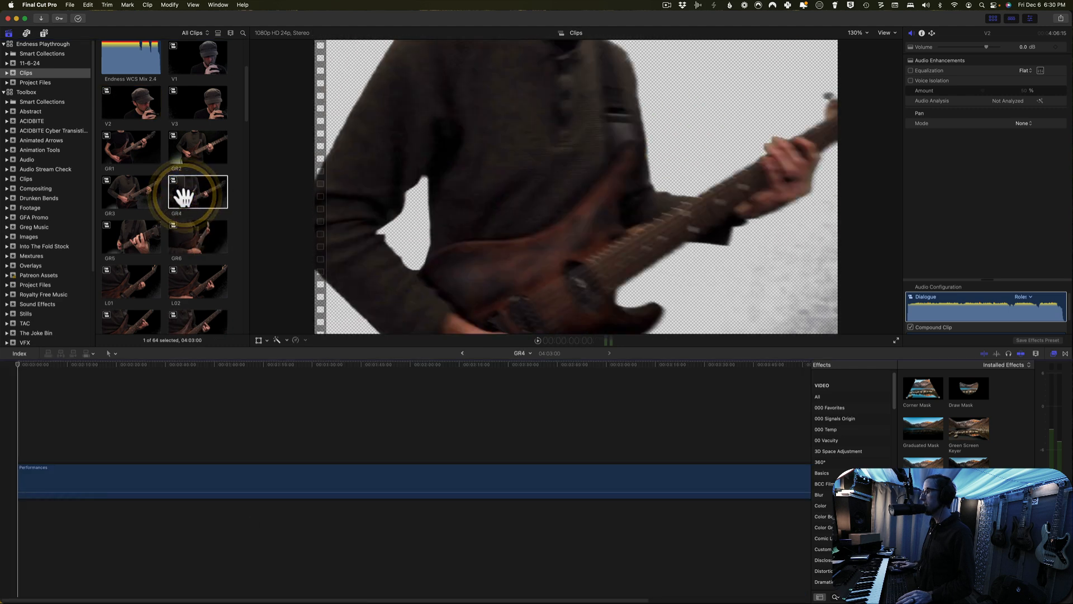
left_click(140, 364)
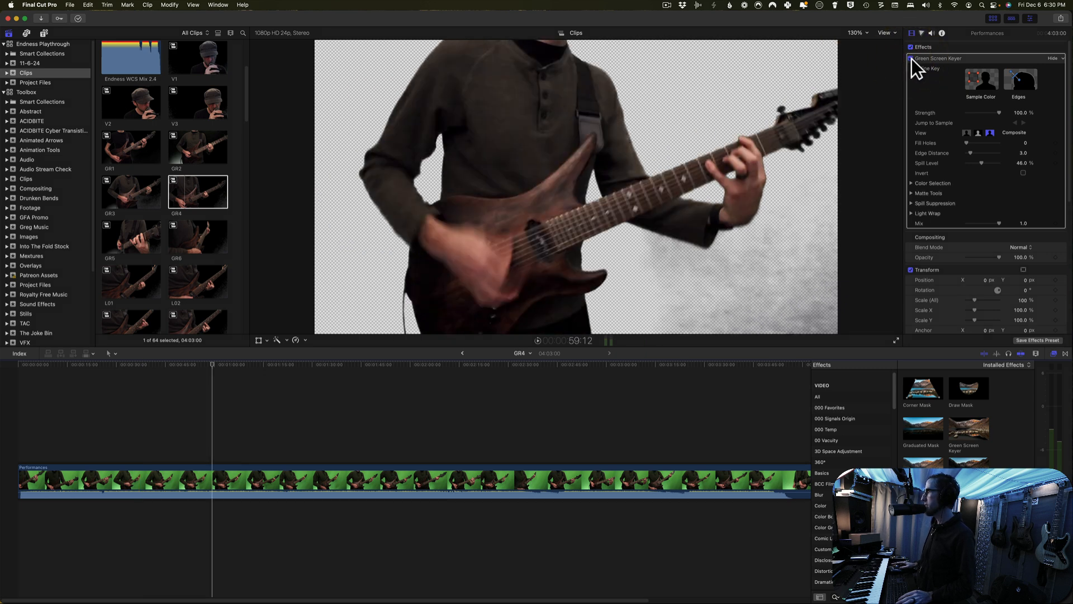
left_click(911, 59)
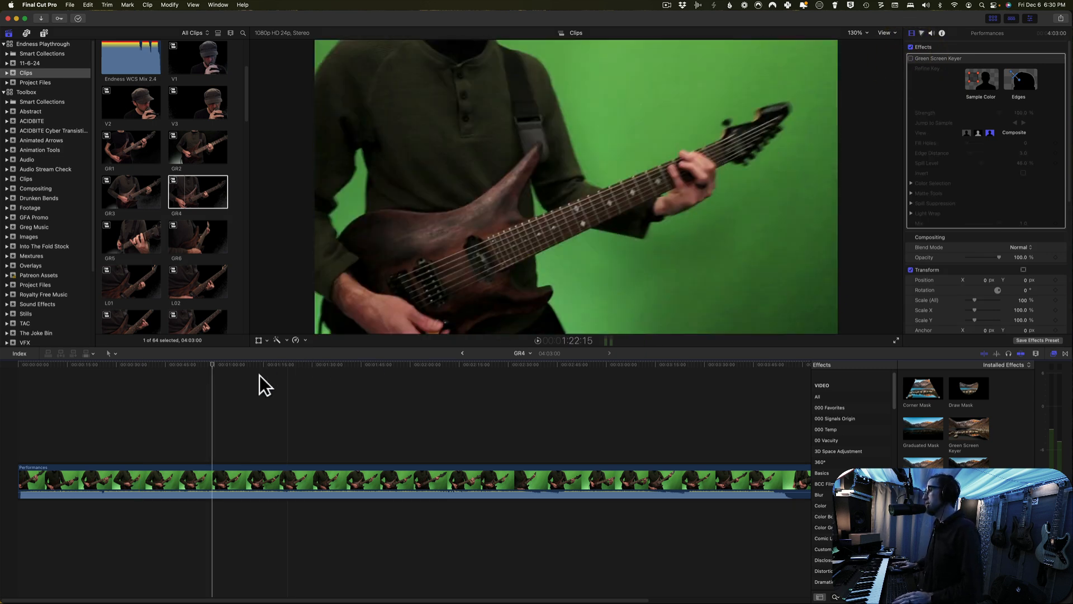
left_click(288, 365)
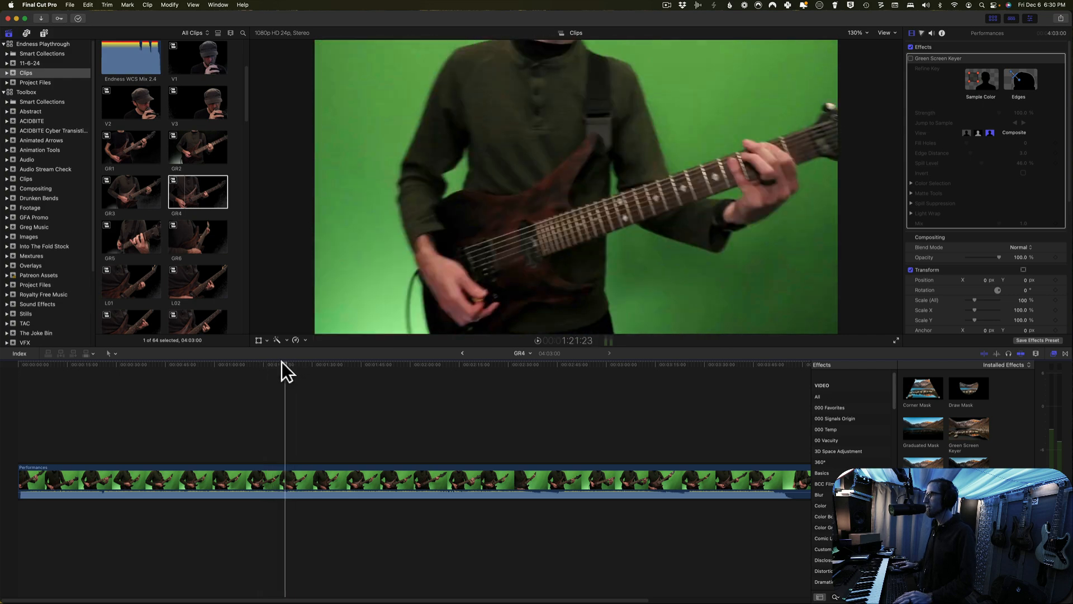
left_click(225, 364)
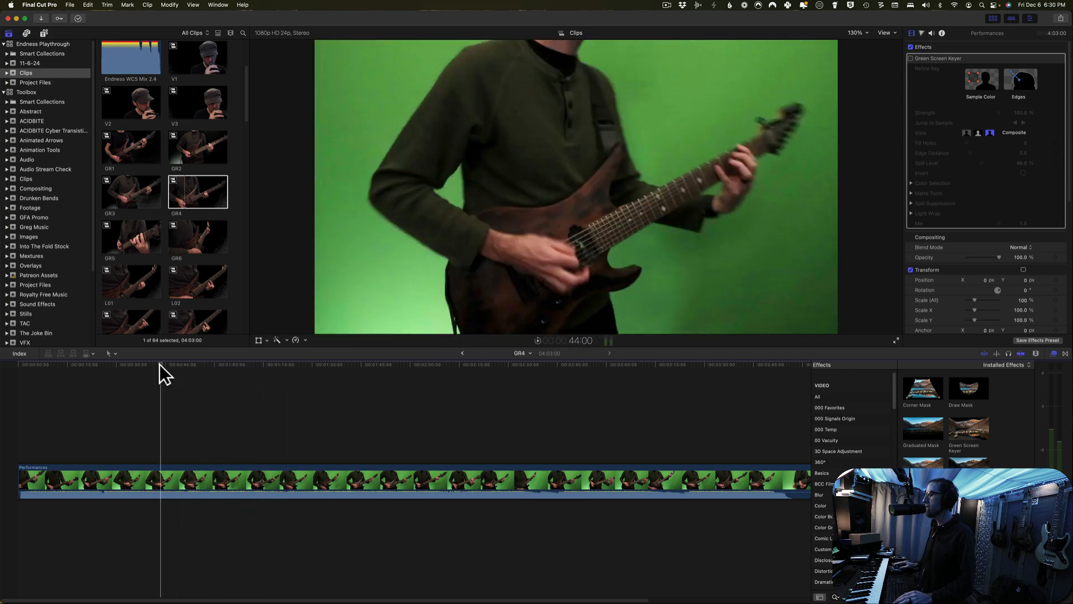
left_click(148, 364)
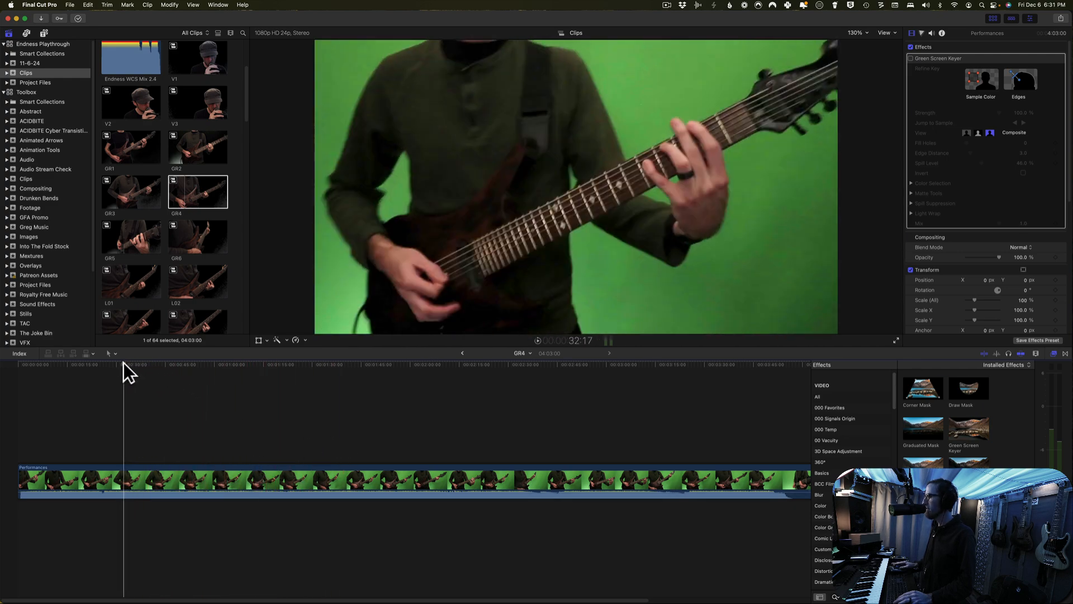
left_click(123, 361)
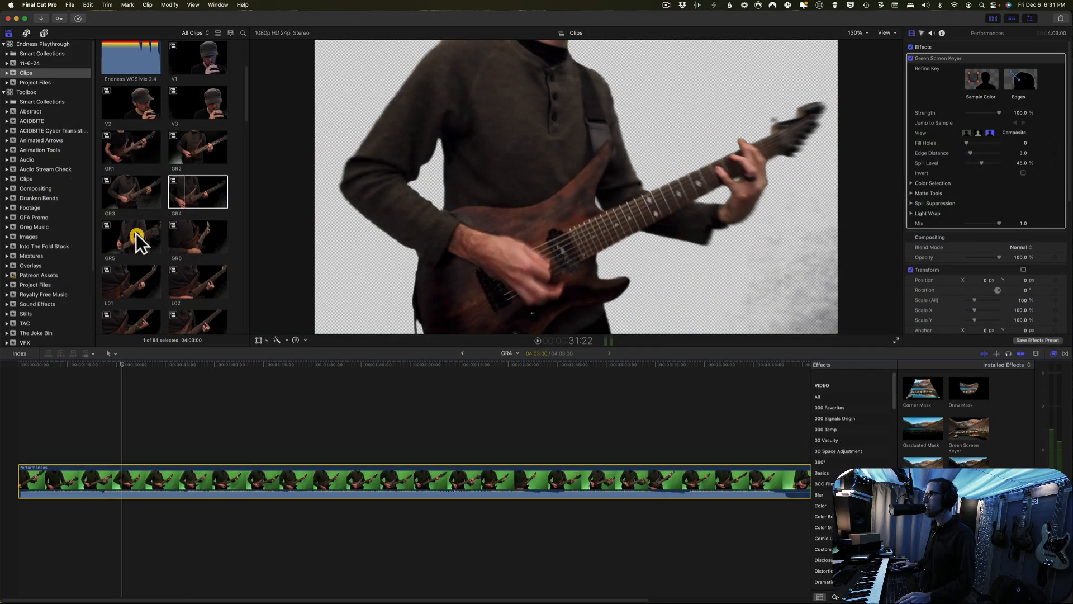
- Look through the keyed performance clips in the Clips event and inspect the commands available for the Gtr Rhy multicam clip
left_click(136, 233)
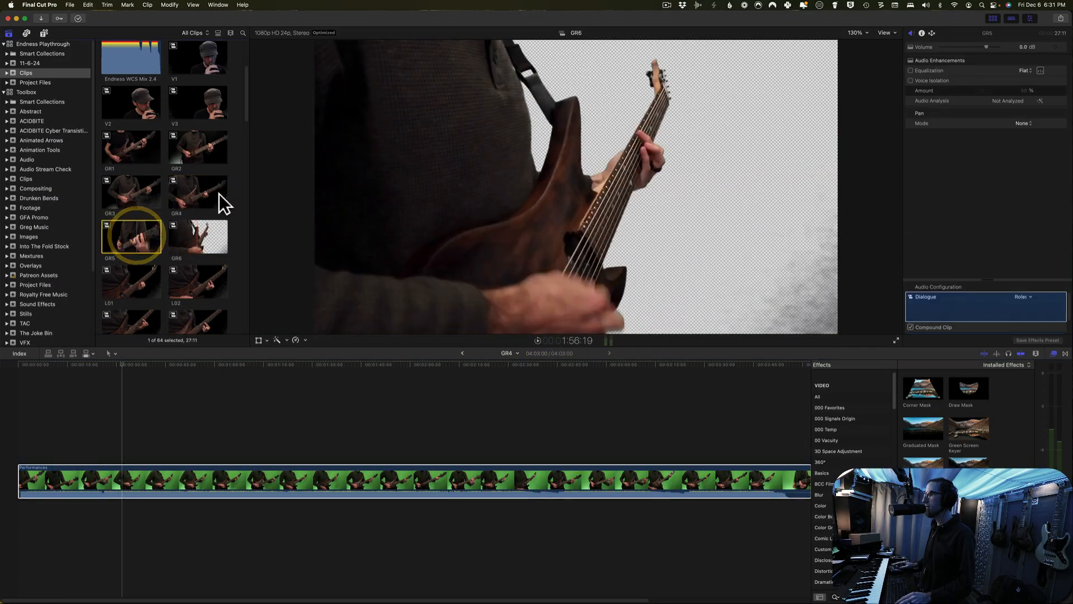
scroll(199, 249, "down", 2)
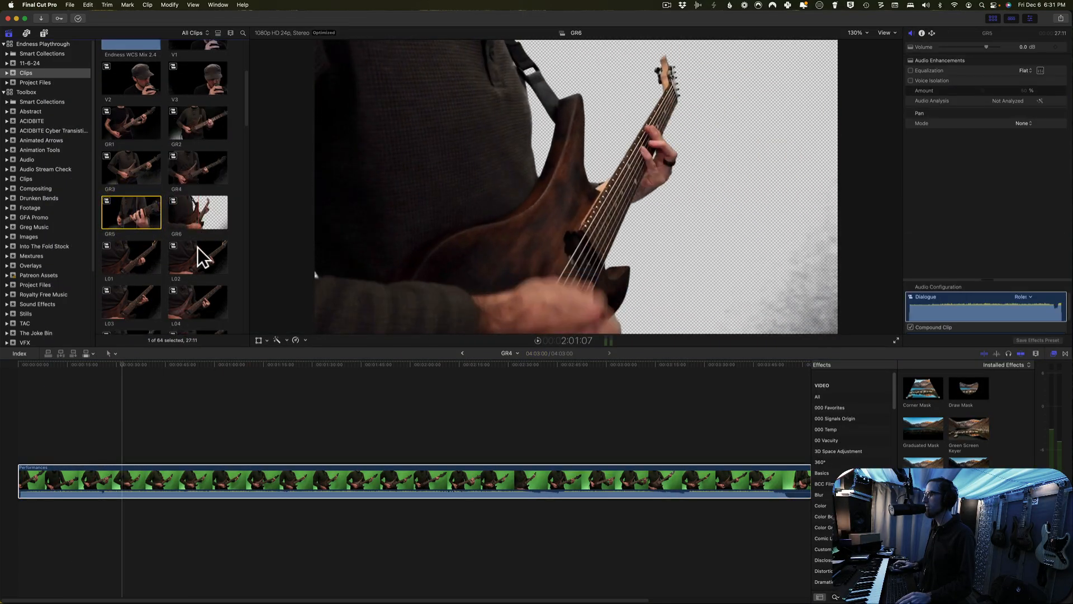
left_click(144, 252)
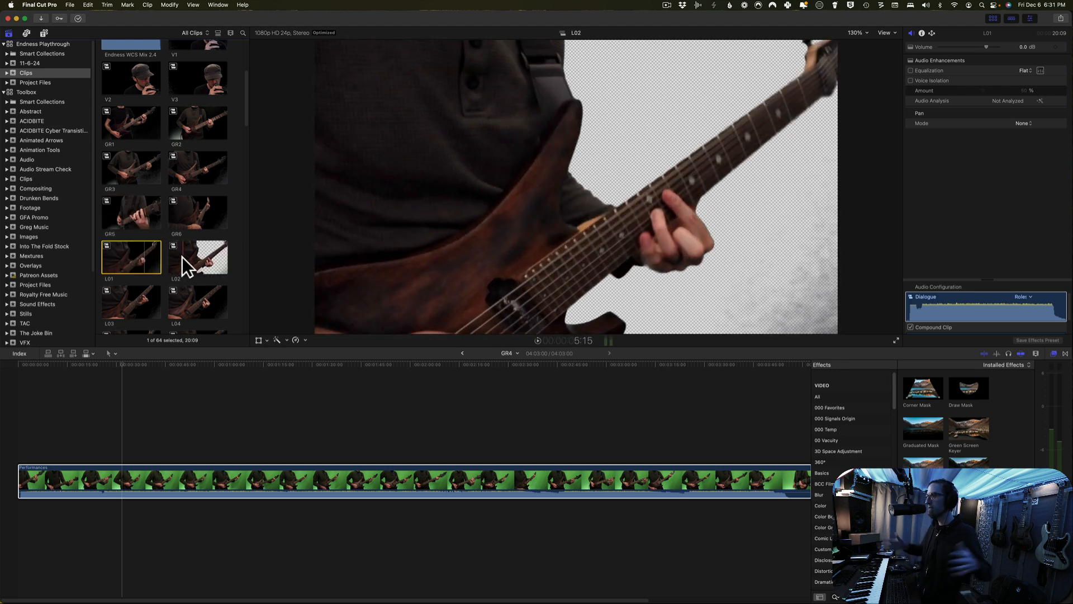
scroll(183, 258, "down", 15)
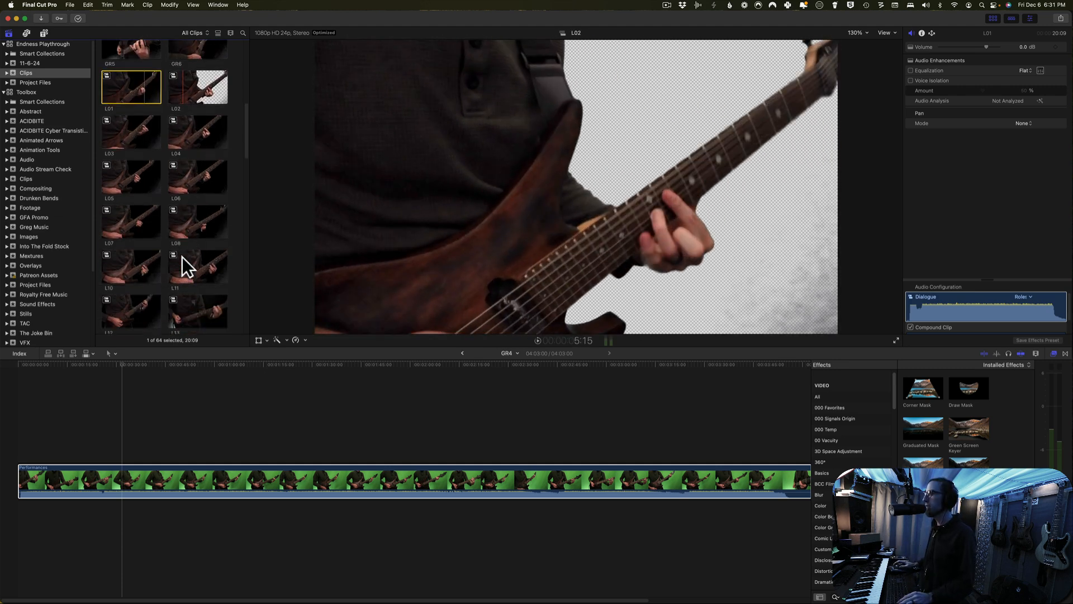
scroll(198, 209, "down", 7)
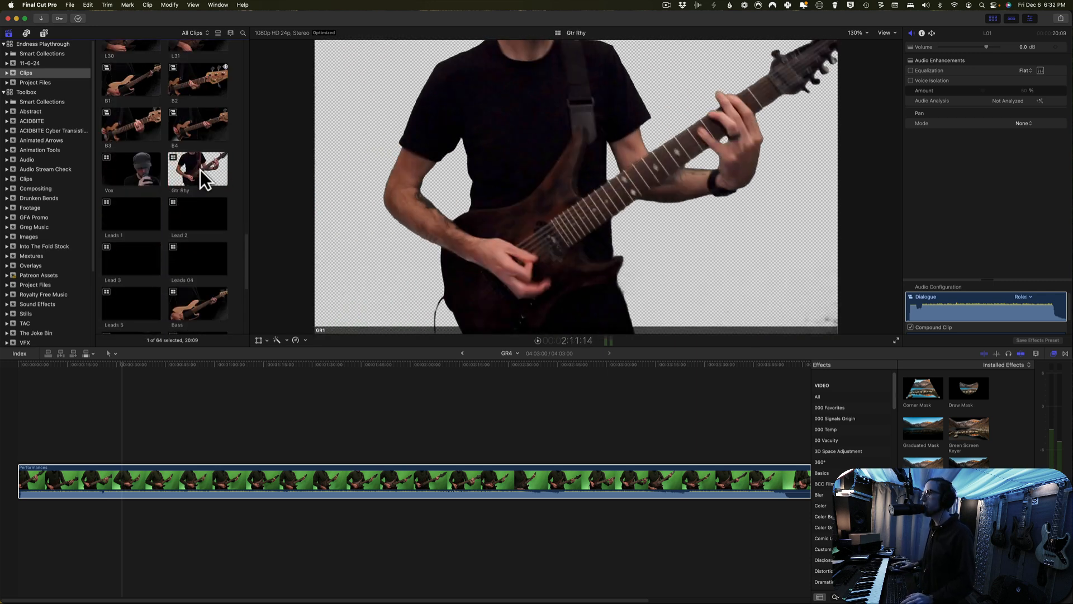
right_click(197, 164)
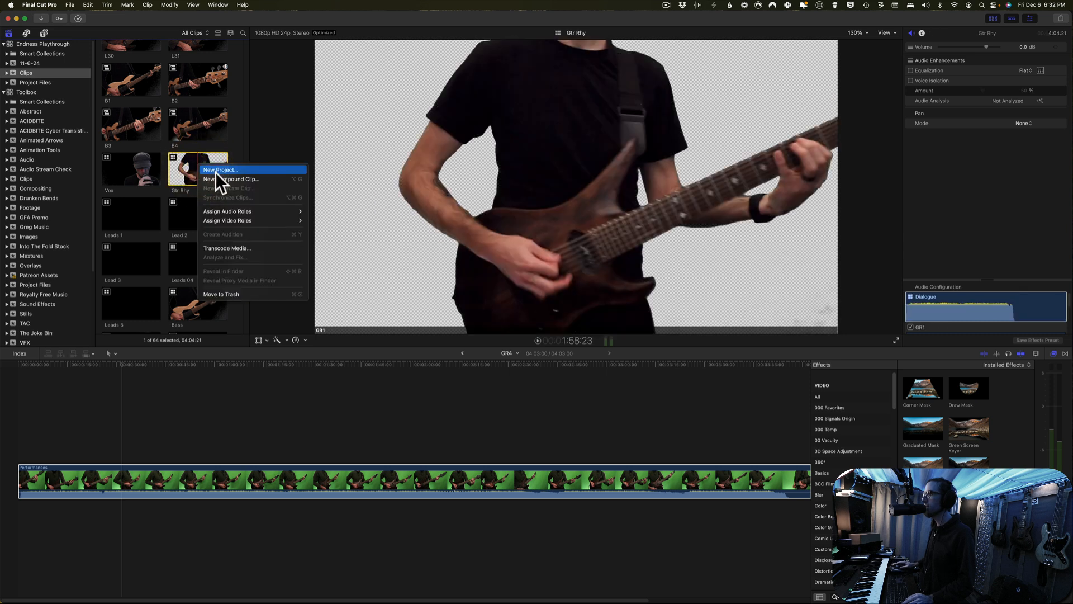
left_click(238, 102)
- Select the six rhythm guitar clips GR1 through GR6 in the Clips event
scroll(234, 88, "up", 5)
scroll(234, 88, "up", 10)
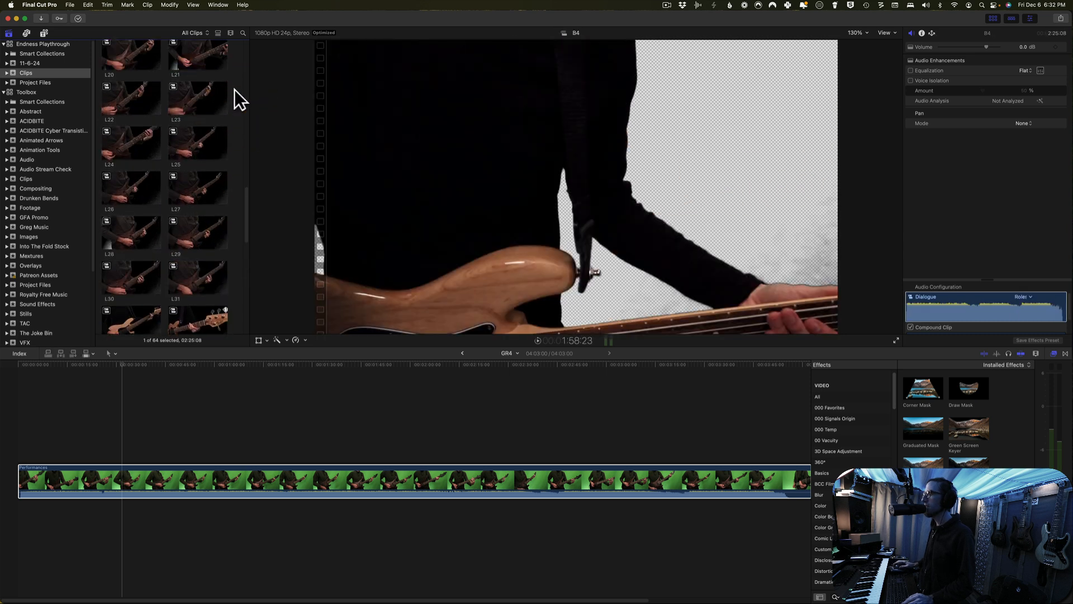
scroll(234, 90, "up", 12)
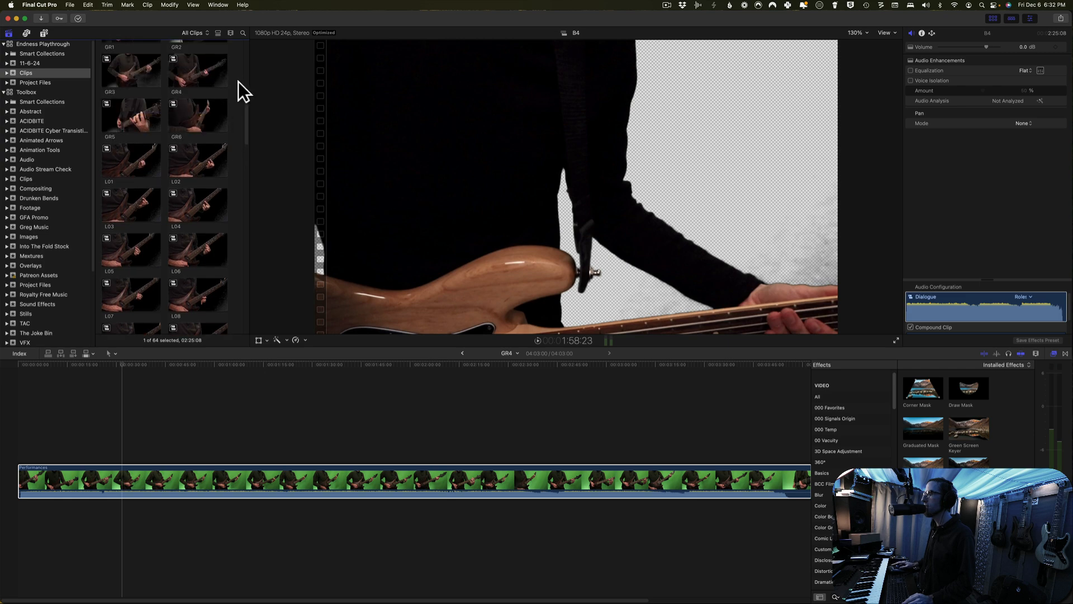
scroll(238, 81, "up", 1)
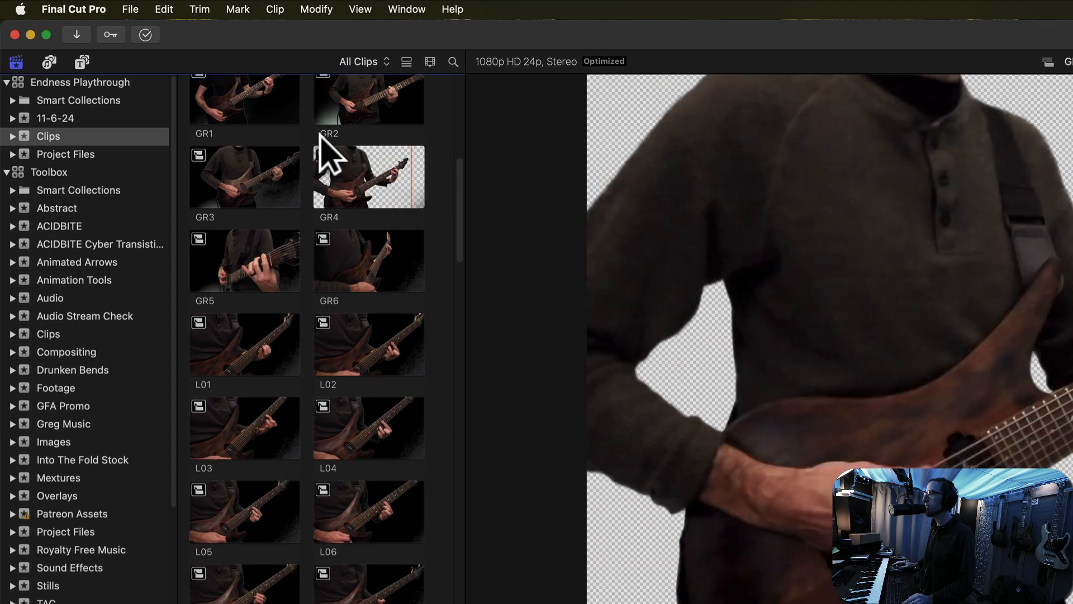
left_click(260, 109)
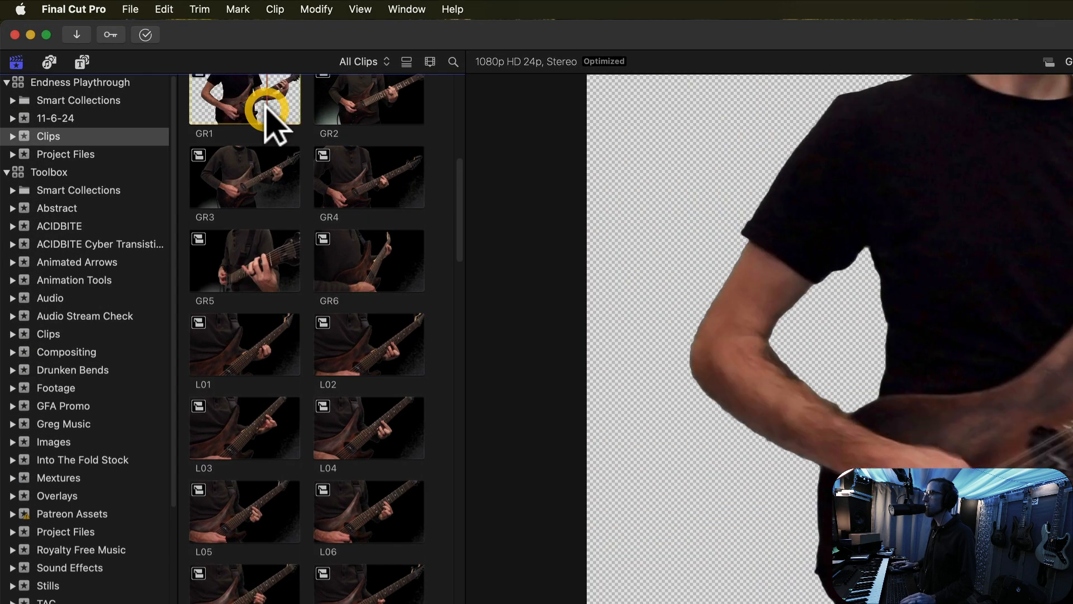
left_click(352, 113, "super")
left_click(239, 172, "super")
left_click(365, 186, "super")
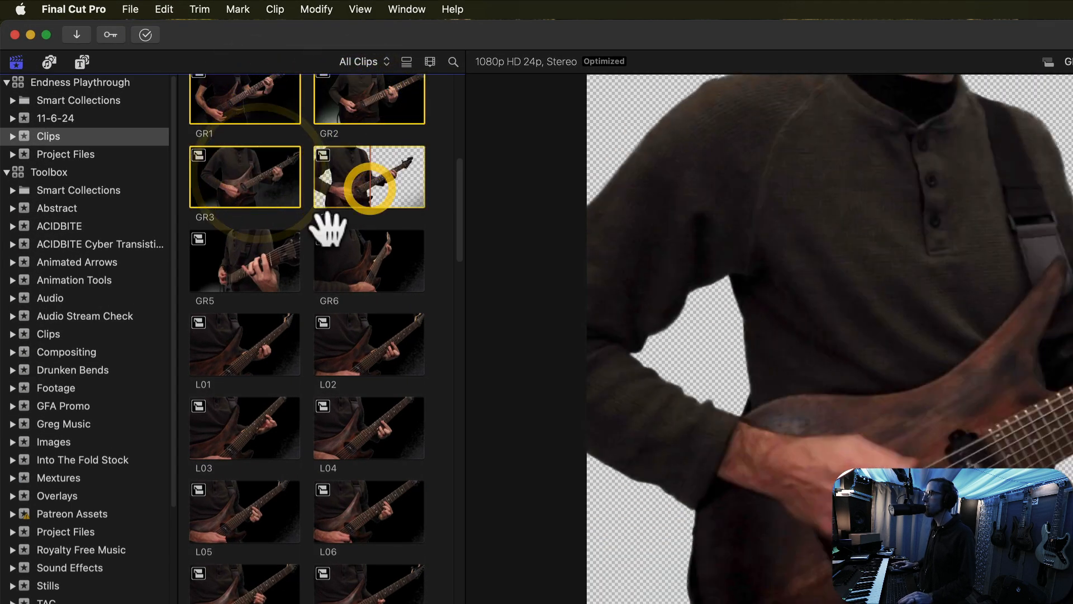
left_click(244, 281, "super")
left_click(330, 274, "super")
- Inspect the new multicam clip settings for the selected guitar clips, including audio synchronization, without creating a clip
right_click(336, 276)
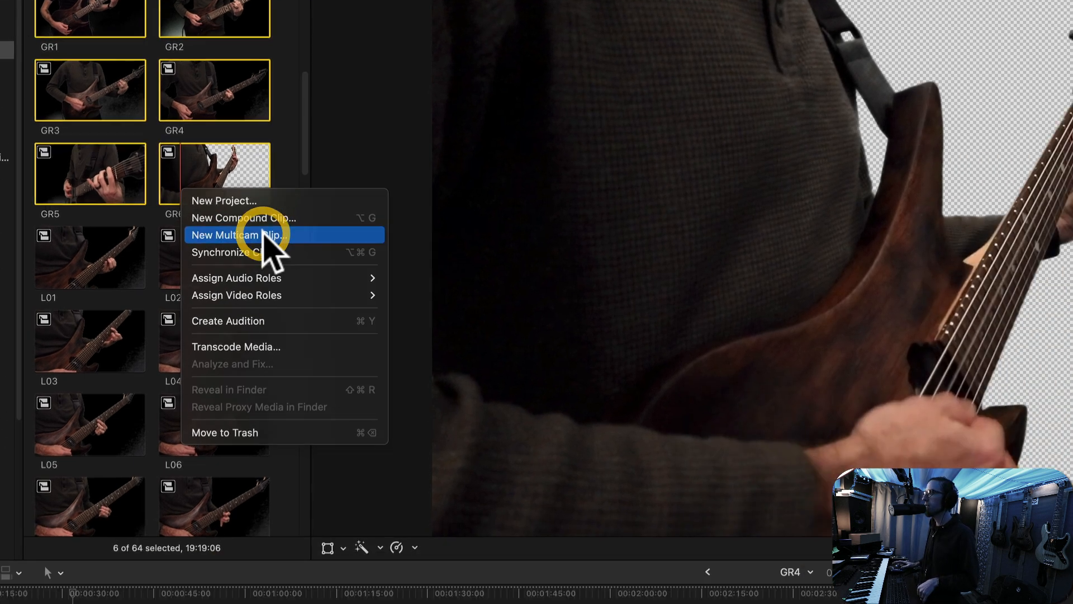
left_click(419, 316)
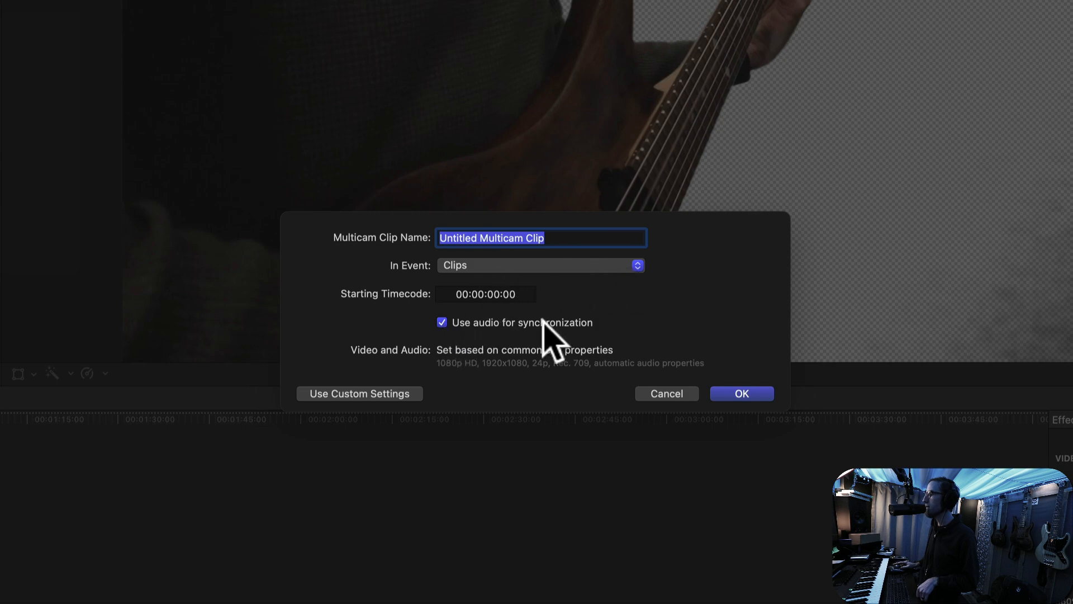
left_click(660, 393)
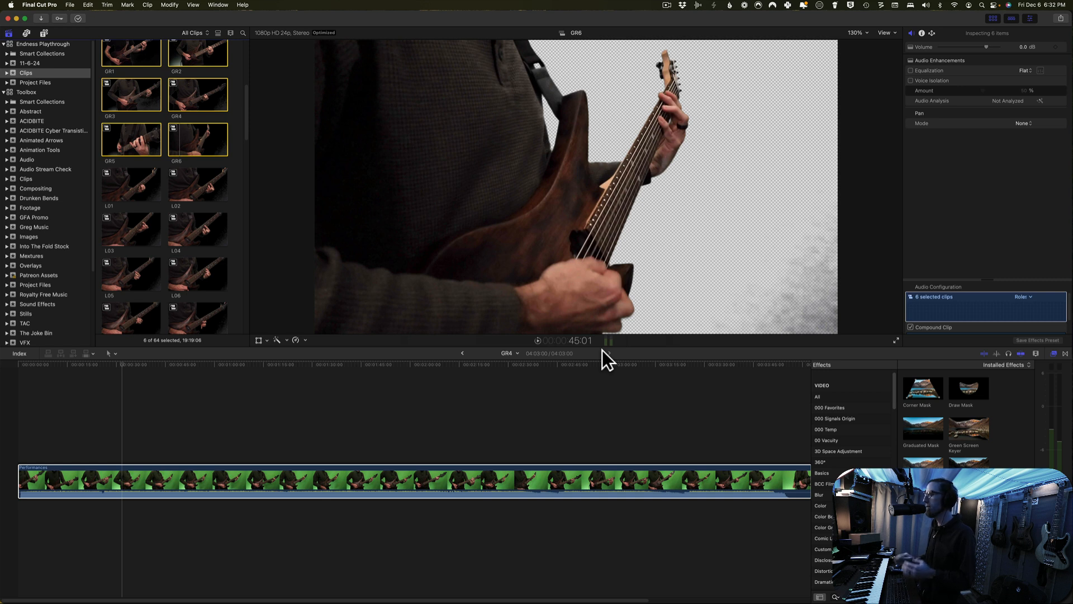
- Return from the GR4 clip to the Endness Playthrough Edit 3 project and examine its stacked timeline layers from the song's start
left_click(482, 423)
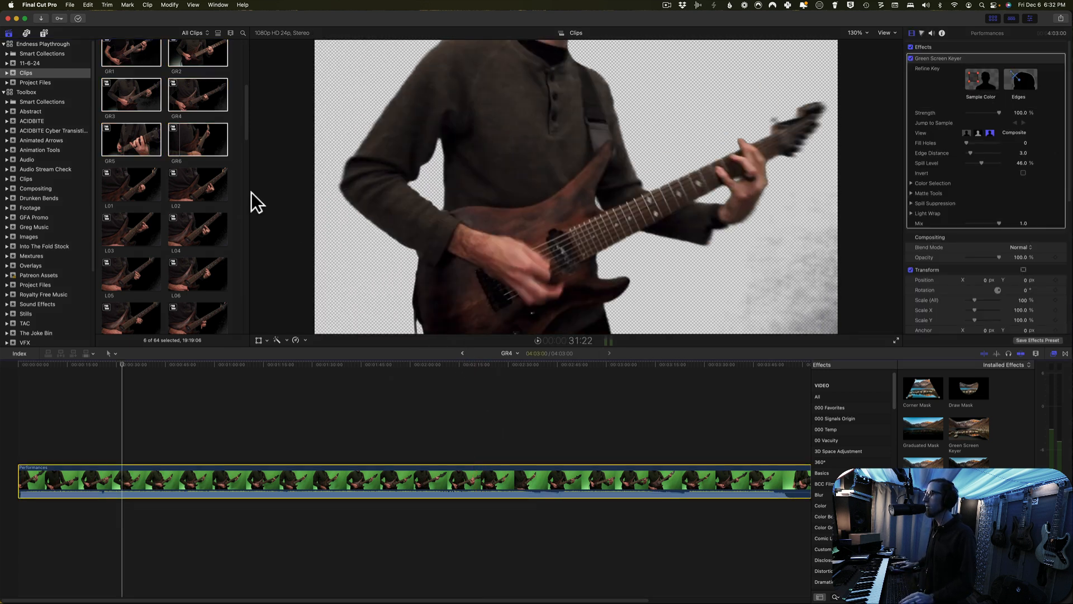
left_click(461, 353)
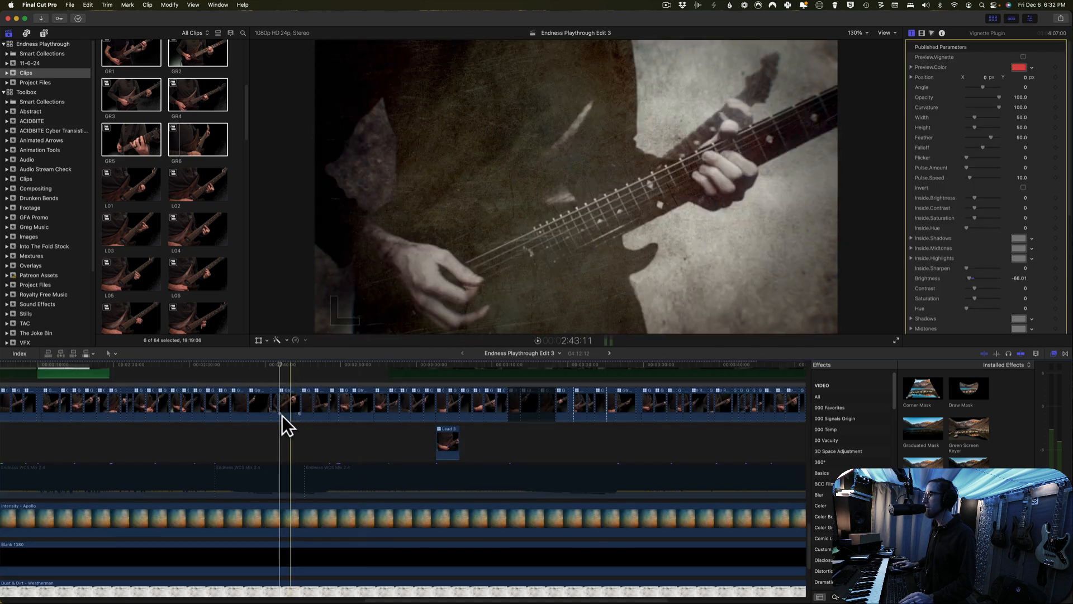
scroll(283, 443, "up", 5)
scroll(283, 442, "up", 3)
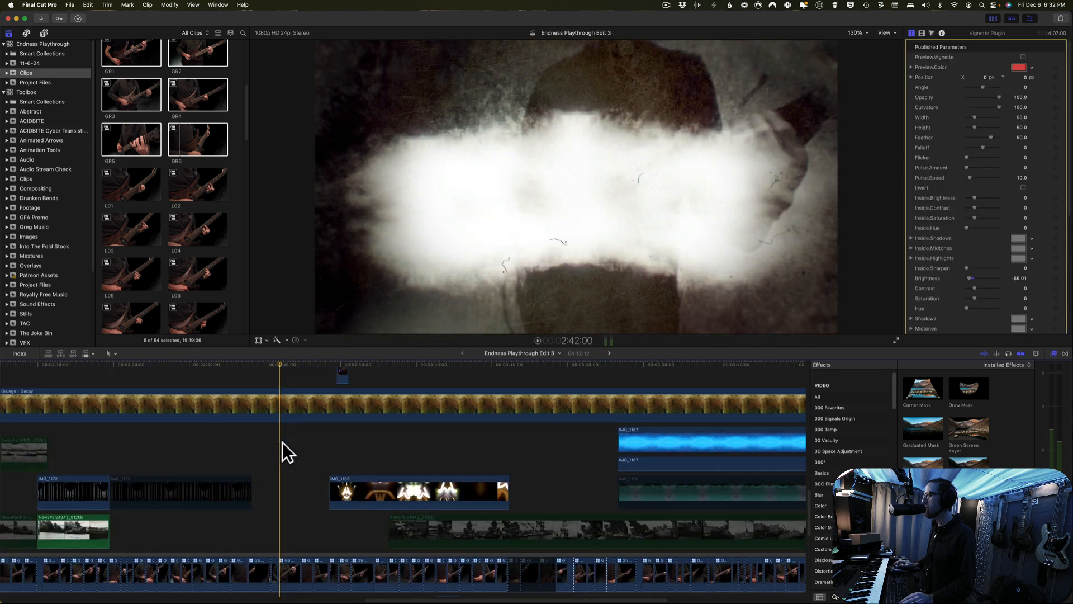
scroll(282, 443, "down", 3)
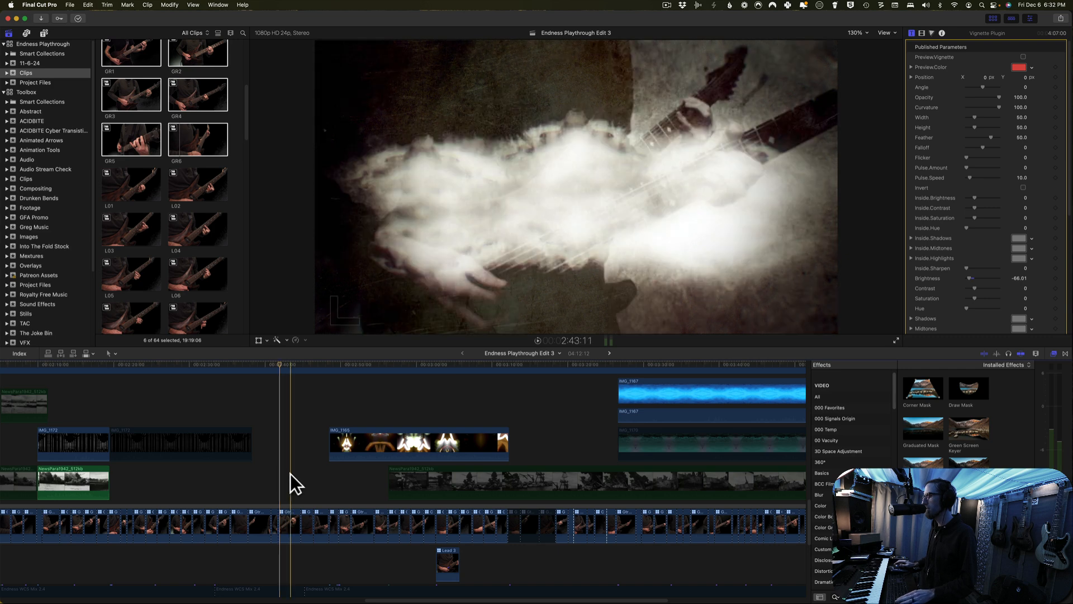
scroll(290, 474, "down", 5)
scroll(290, 474, "up", 8)
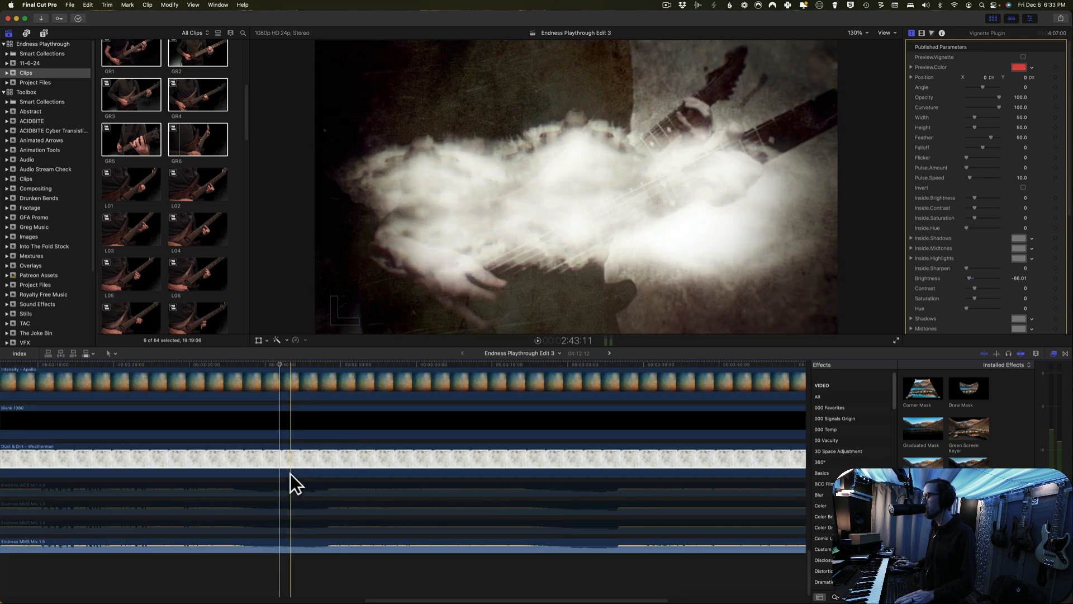
scroll(291, 474, "left", 15)
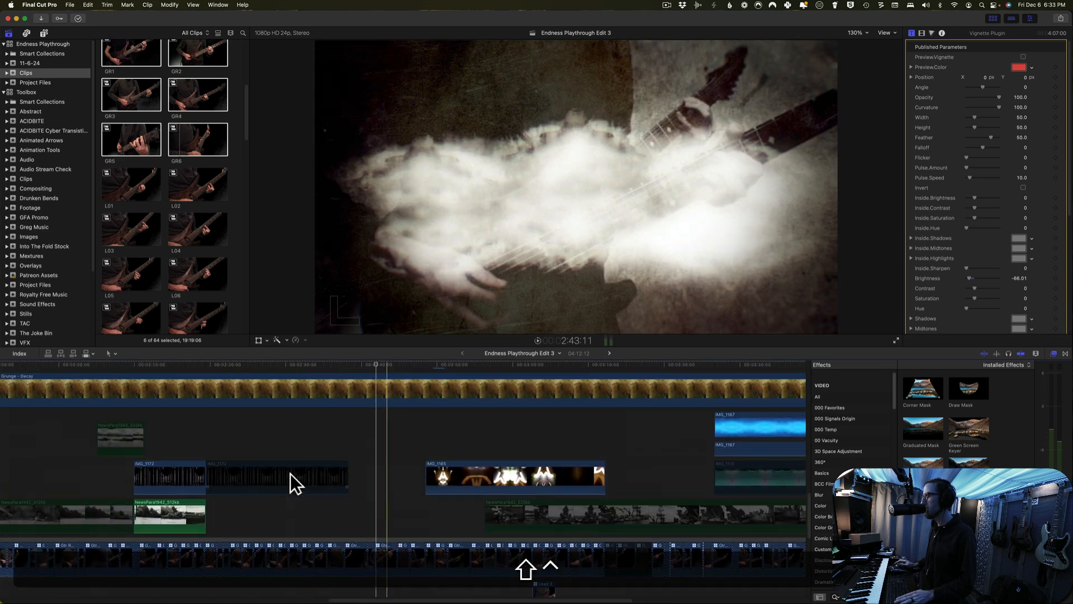
scroll(290, 474, "up", 8)
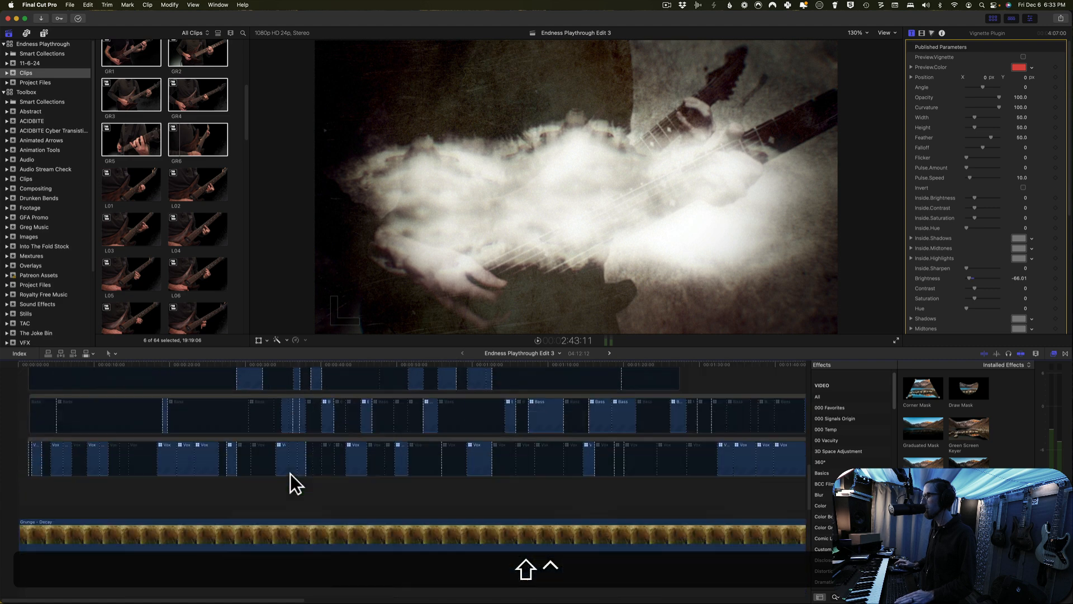
scroll(290, 473, "down", 8)
scroll(290, 474, "down", 4)
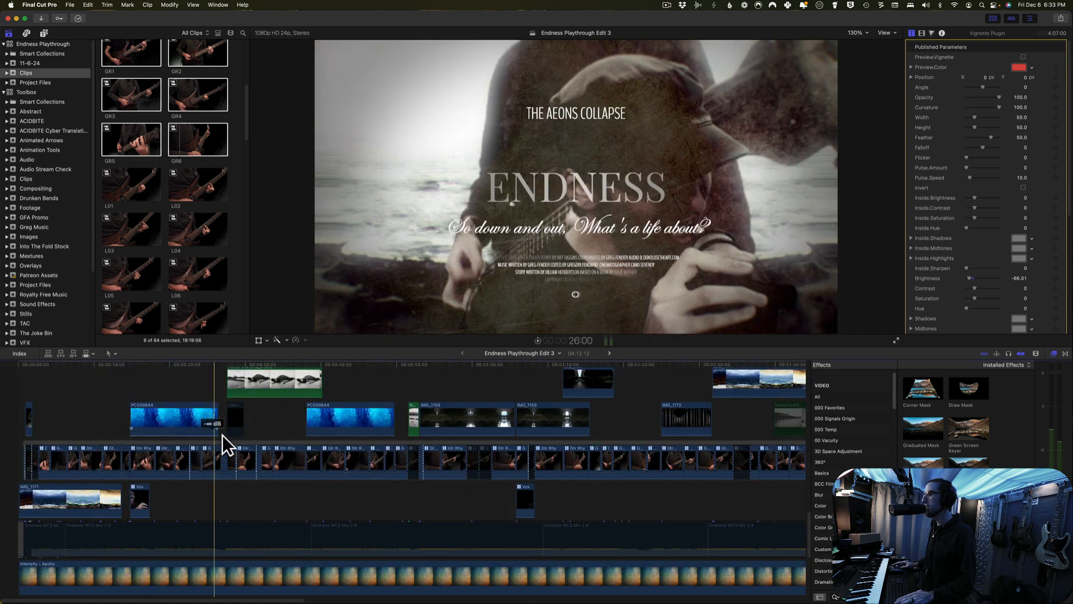
scroll(270, 449, "down", 3)
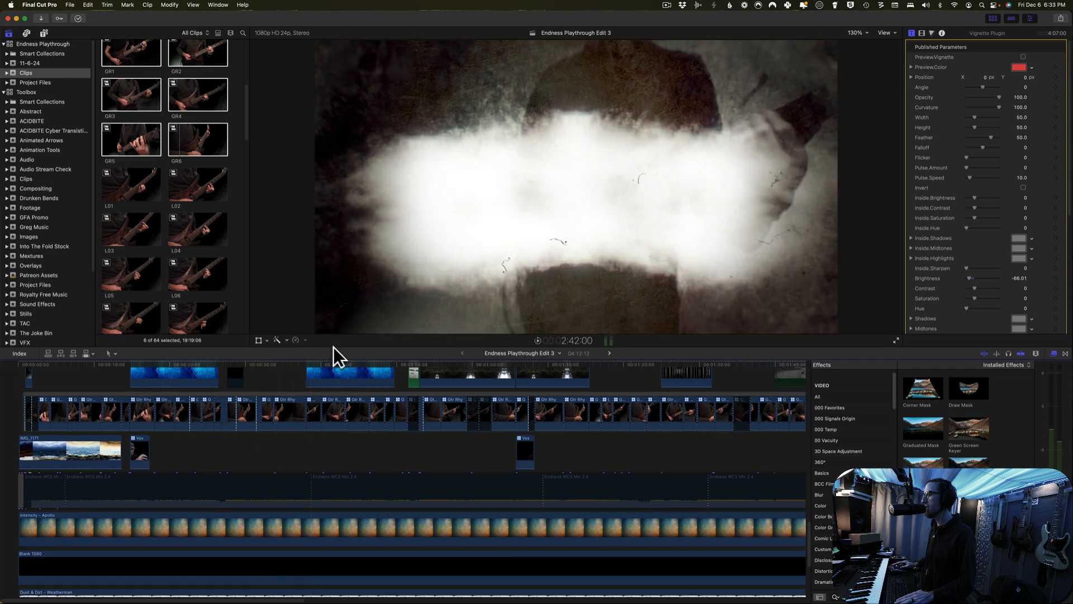
- Enlarge the timeline area and examine the project's effect layers, multicam performance tracks, grunge overlay and footage clips
left_click_drag(336, 348, 353, 167)
scroll(198, 307, "up", 4)
scroll(196, 301, "up", 4)
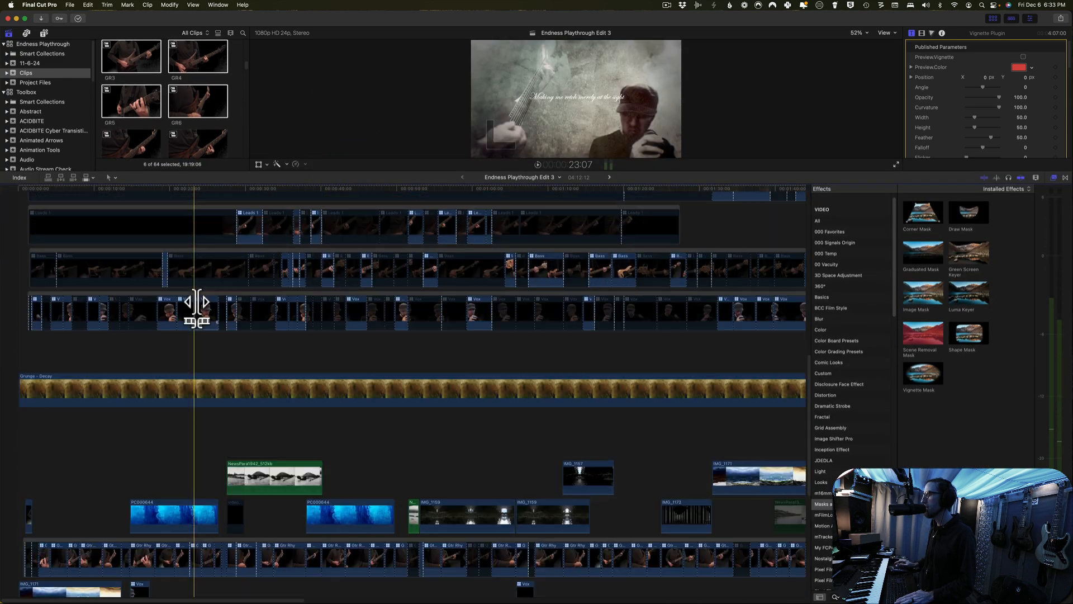
scroll(196, 305, "up", 9)
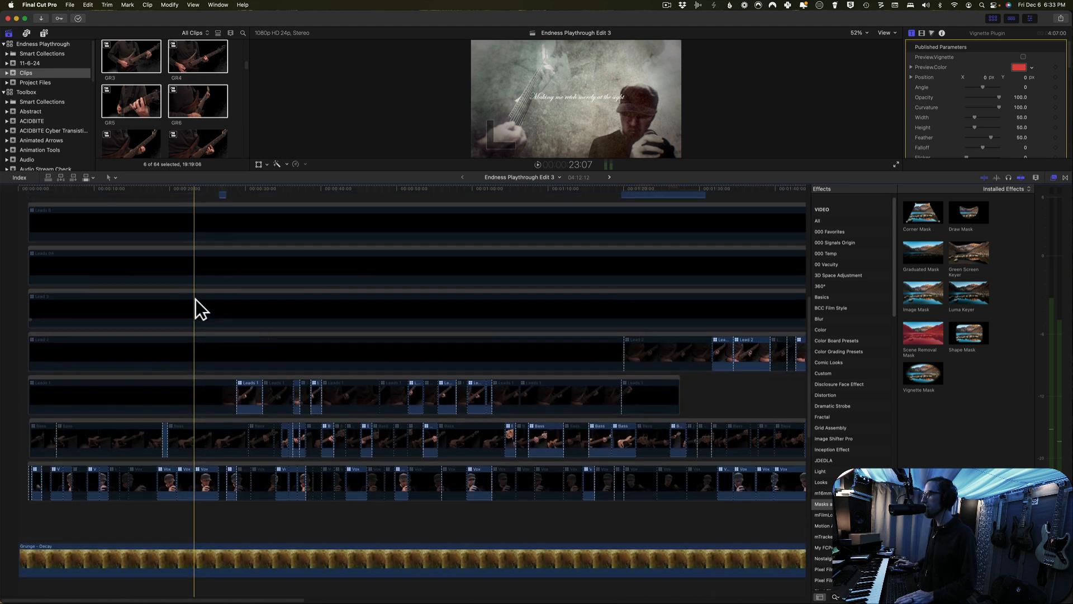
scroll(195, 299, "up", 8)
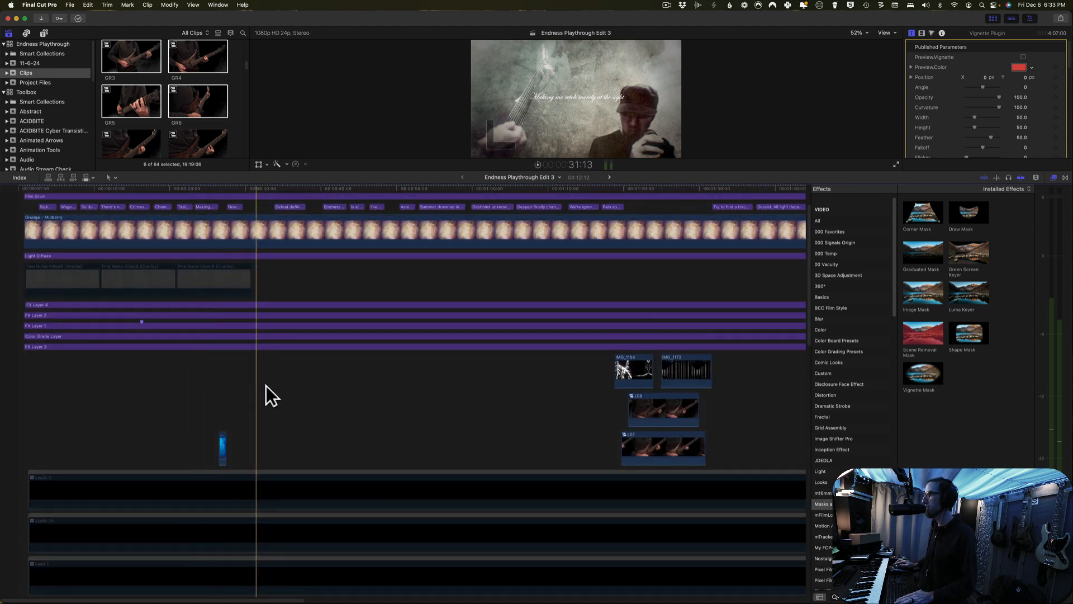
scroll(281, 385, "down", 13)
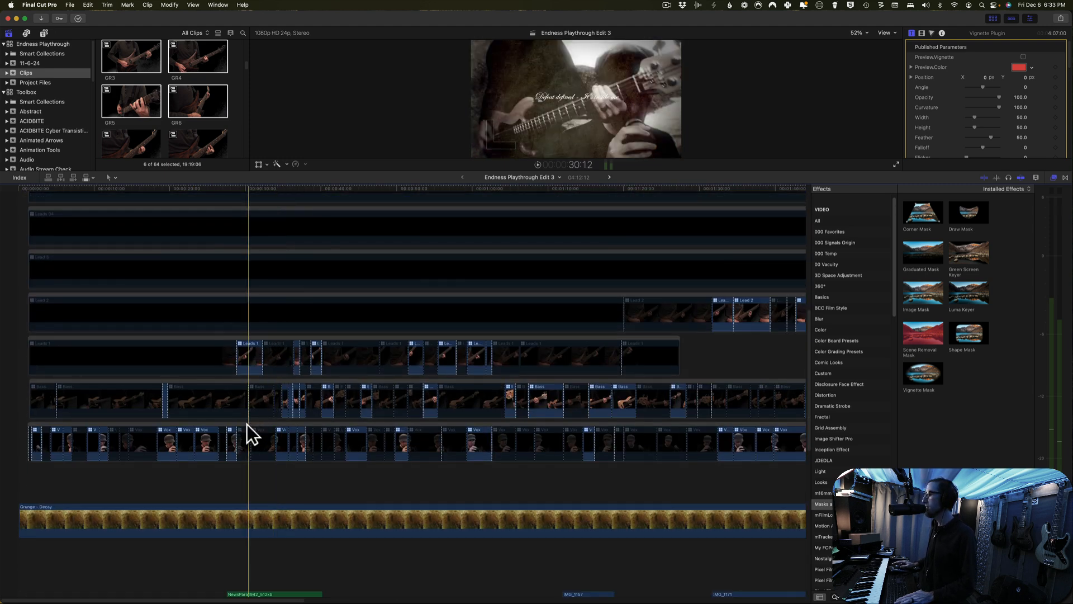
scroll(229, 474, "down", 9)
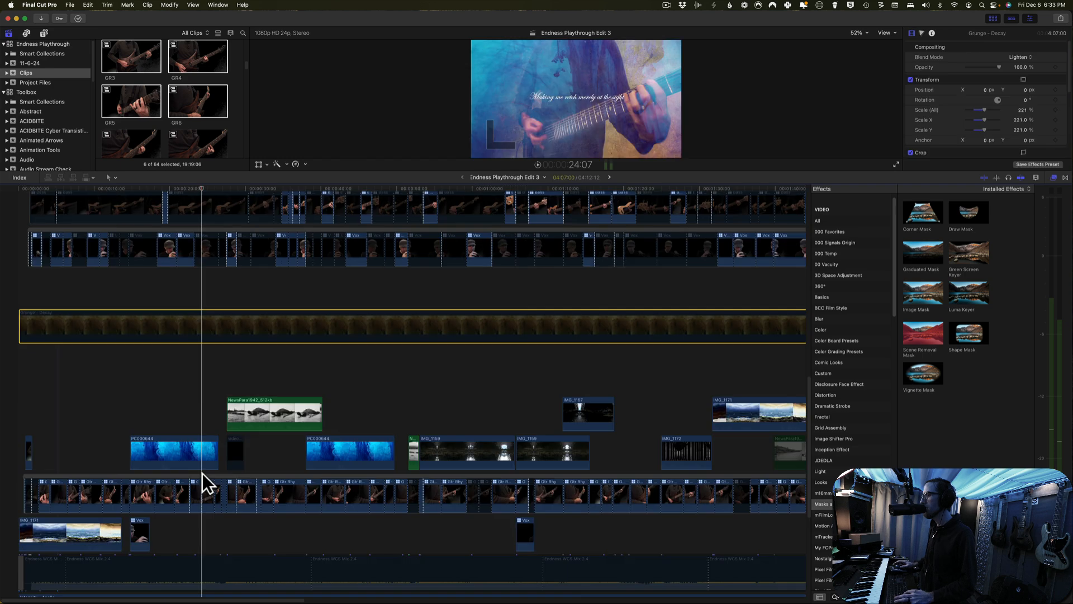
- Disable the PC000644 underwater footage clip at the playhead, and select the Intensity - Apollo background to examine the bottom layers
left_click(200, 447)
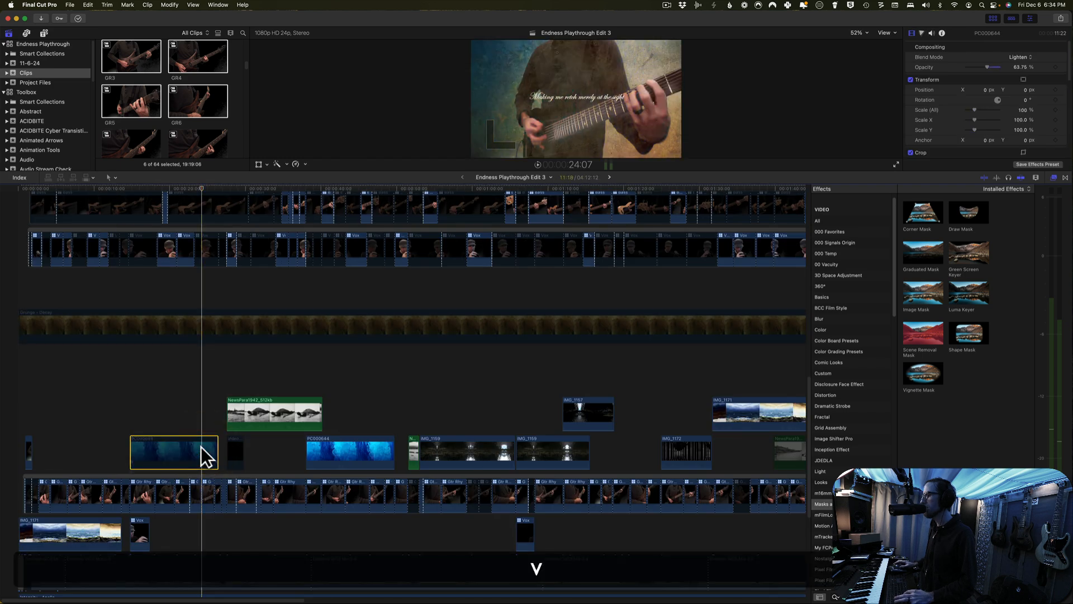
scroll(201, 449, "down", 5)
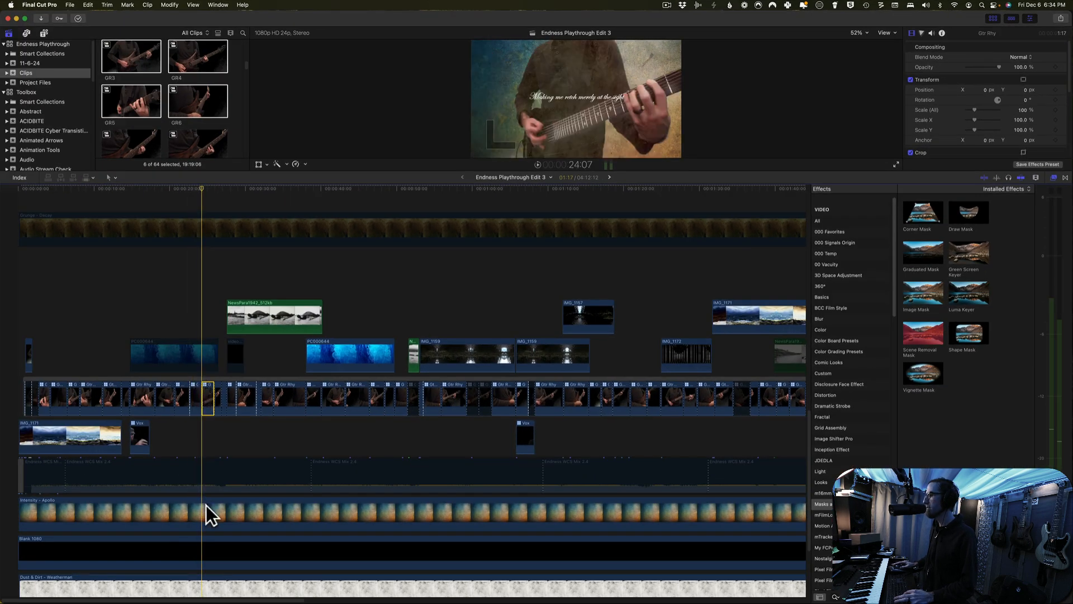
left_click(208, 507)
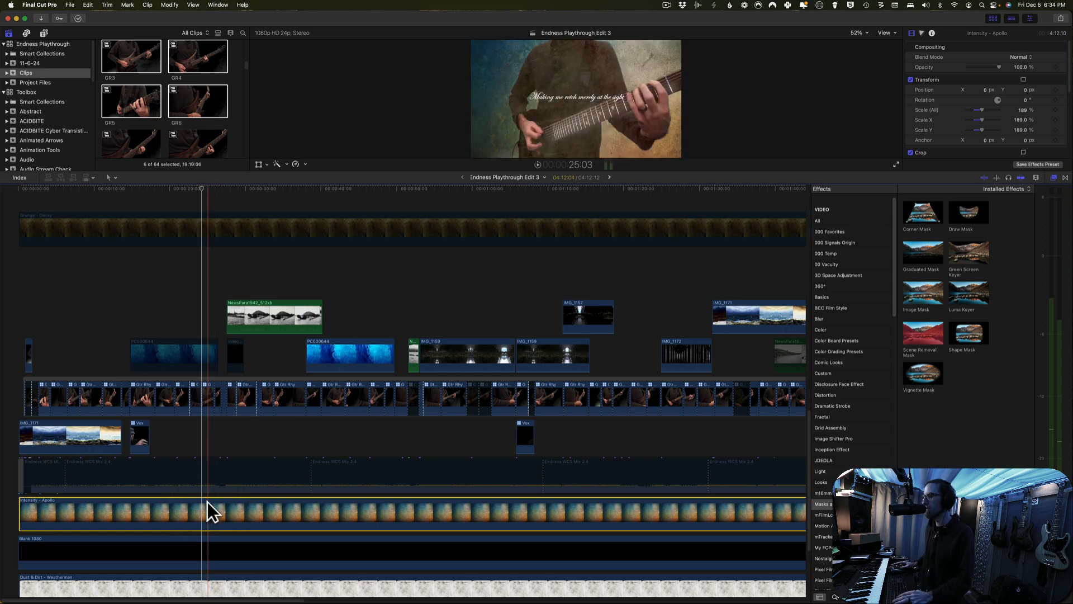
scroll(163, 415, "up", 1)
scroll(192, 412, "down", 3)
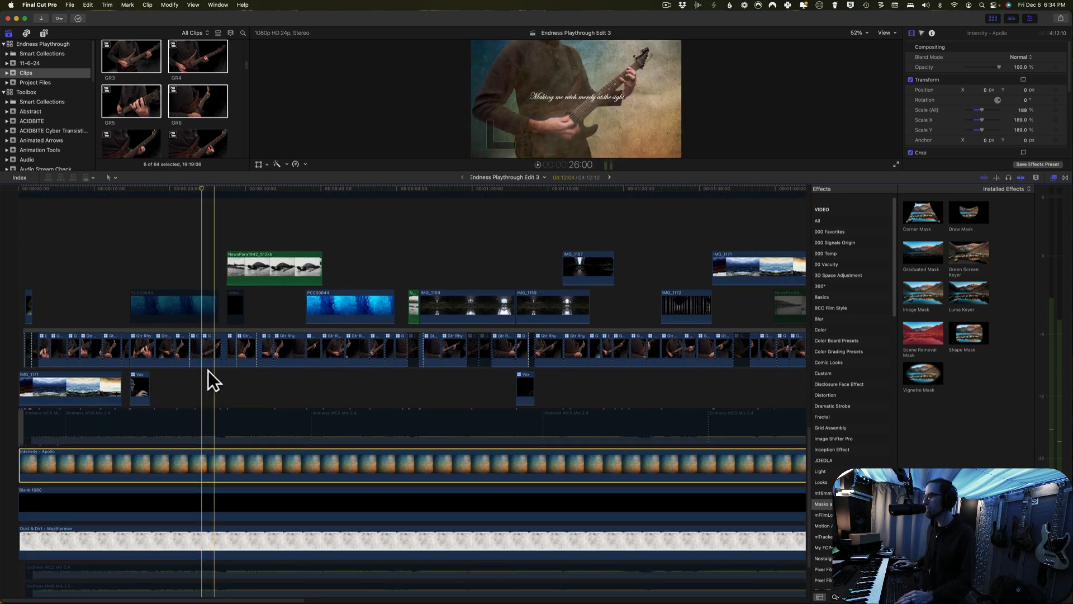
- Disable the Gtr Rhy clip, the lyric title and the Light Diffuse layer at the playhead to isolate the background
scroll(206, 370, "up", 5)
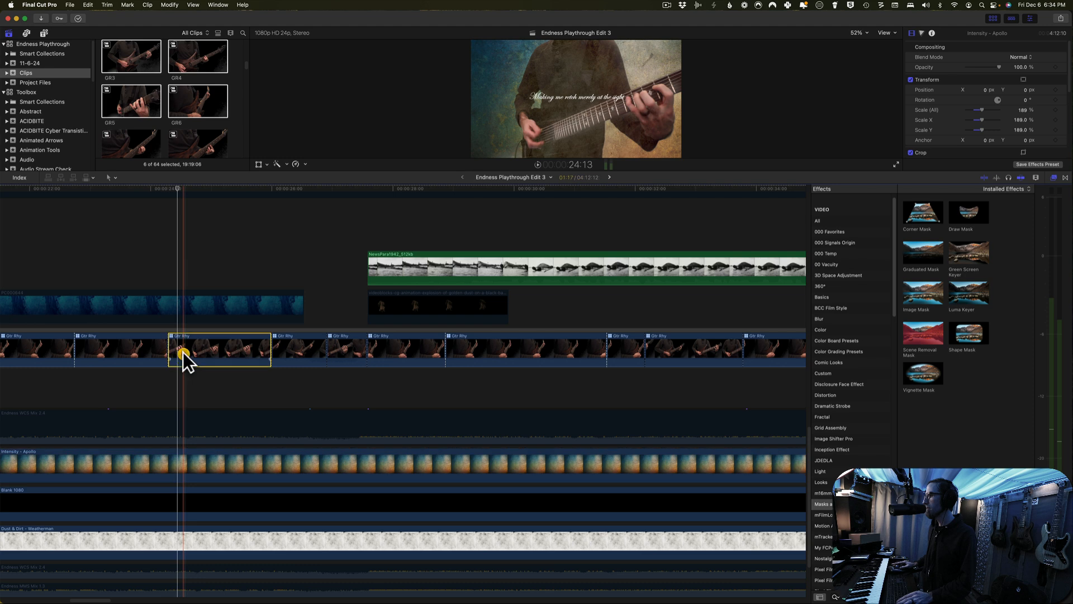
key("v")
scroll(173, 281, "up", 5)
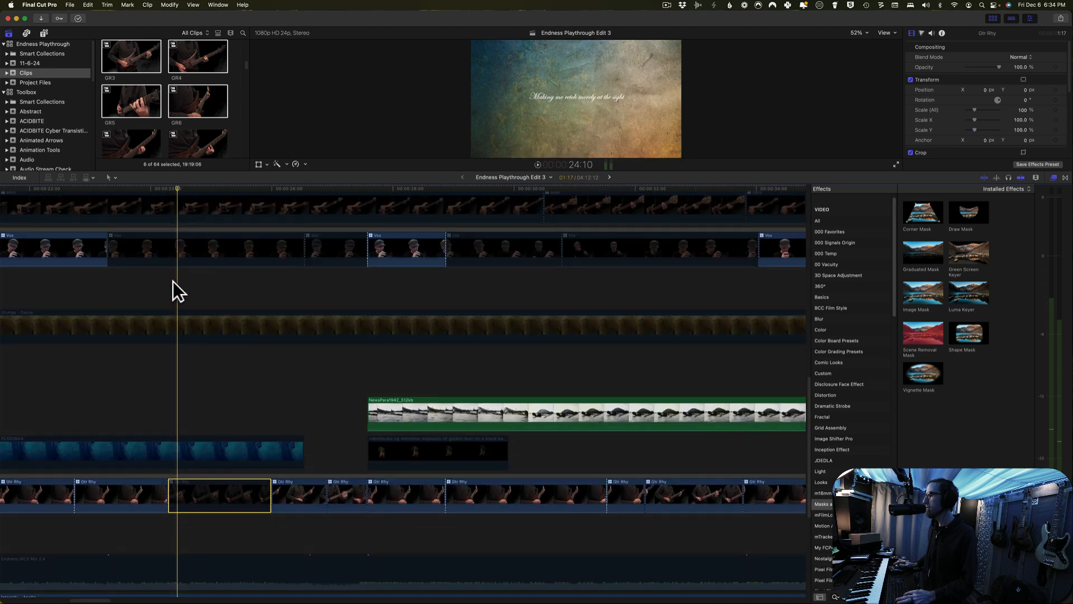
scroll(173, 281, "up", 10)
left_click(179, 264)
key("v")
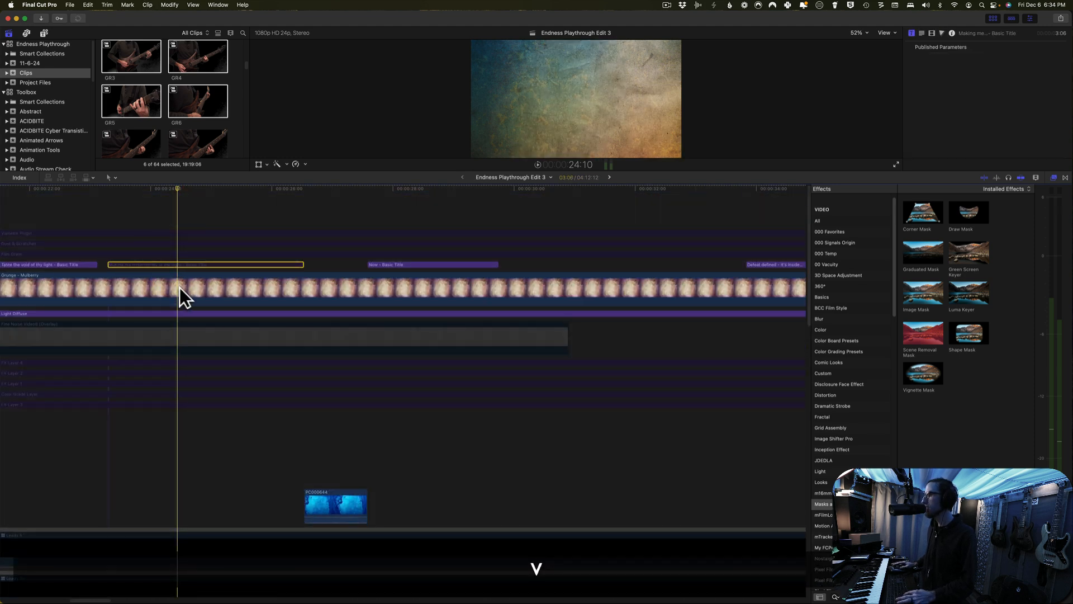
left_click(179, 312)
- Toggle the Intensity - Apollo background off and back on, and re-enable the Gtr Rhy clip above it
scroll(189, 424, "down", 10)
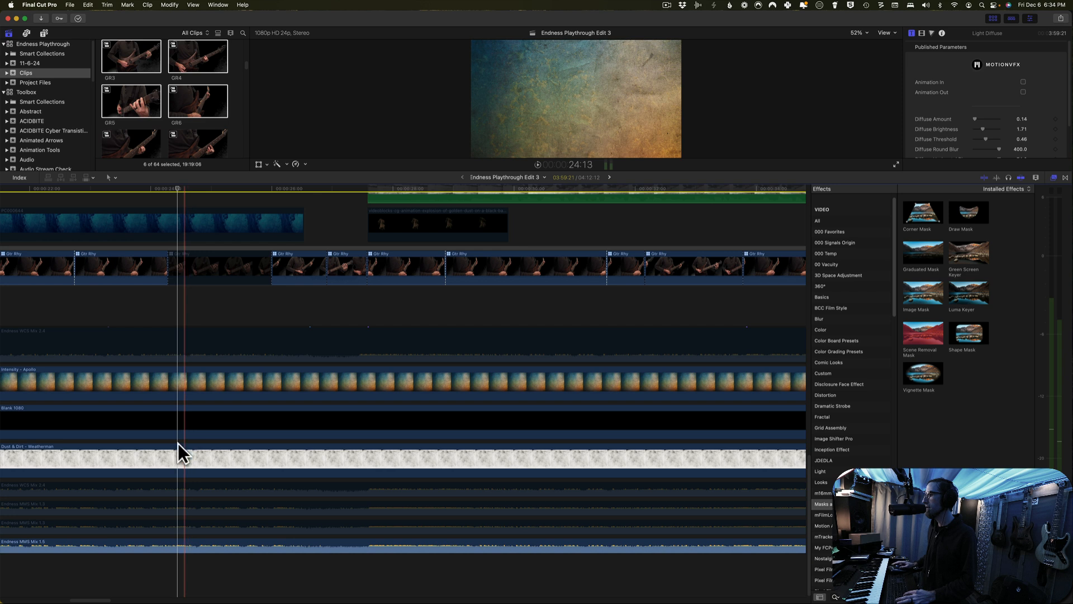
left_click(177, 382)
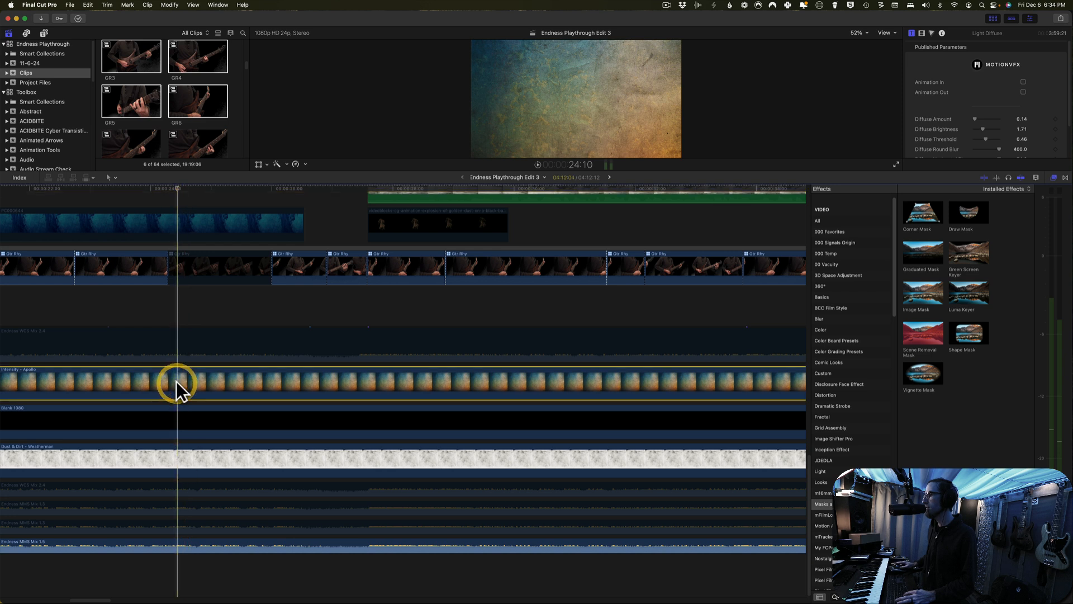
key("v")
key("v")
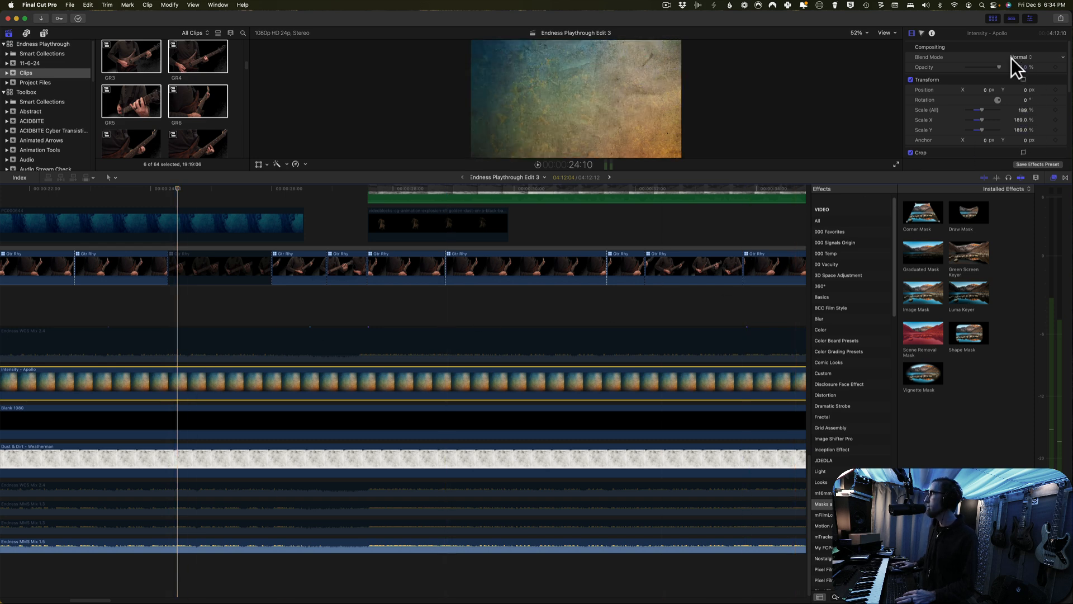
left_click(177, 263)
key("v")
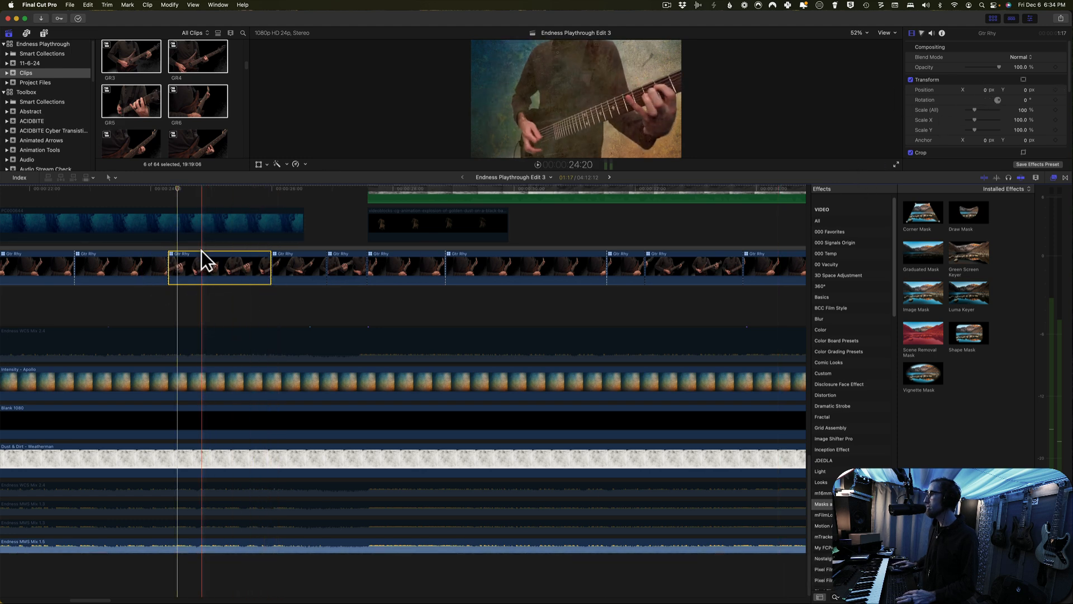
- Disable the Grunge - Mulberry overlay near the top of the layer stack
scroll(200, 248, "up", 8)
scroll(200, 248, "up", 10)
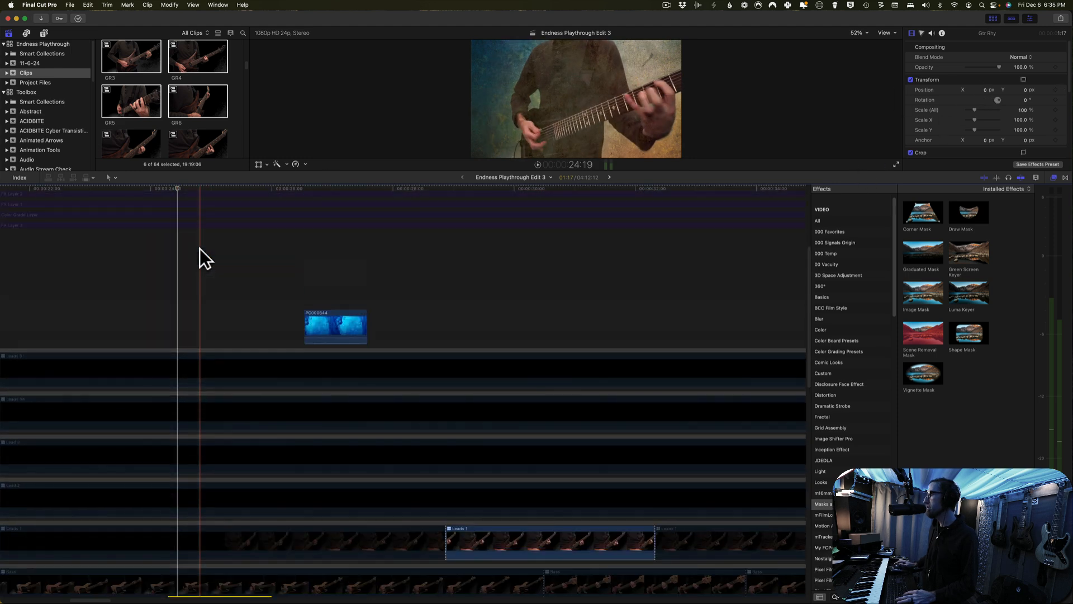
left_click(175, 255)
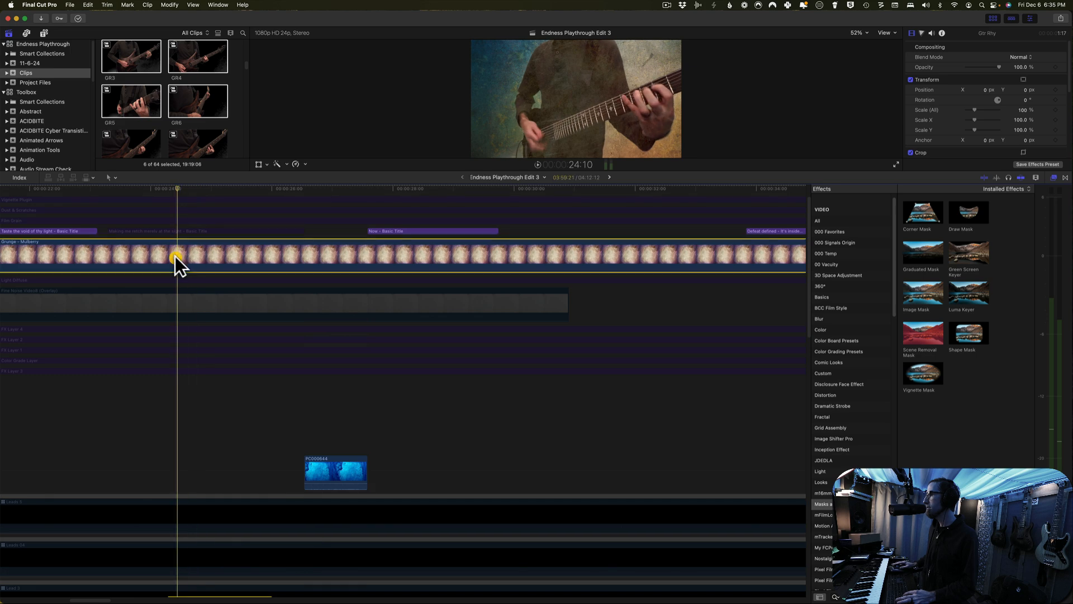
scroll(179, 409, "down", 15)
scroll(179, 407, "down", 8)
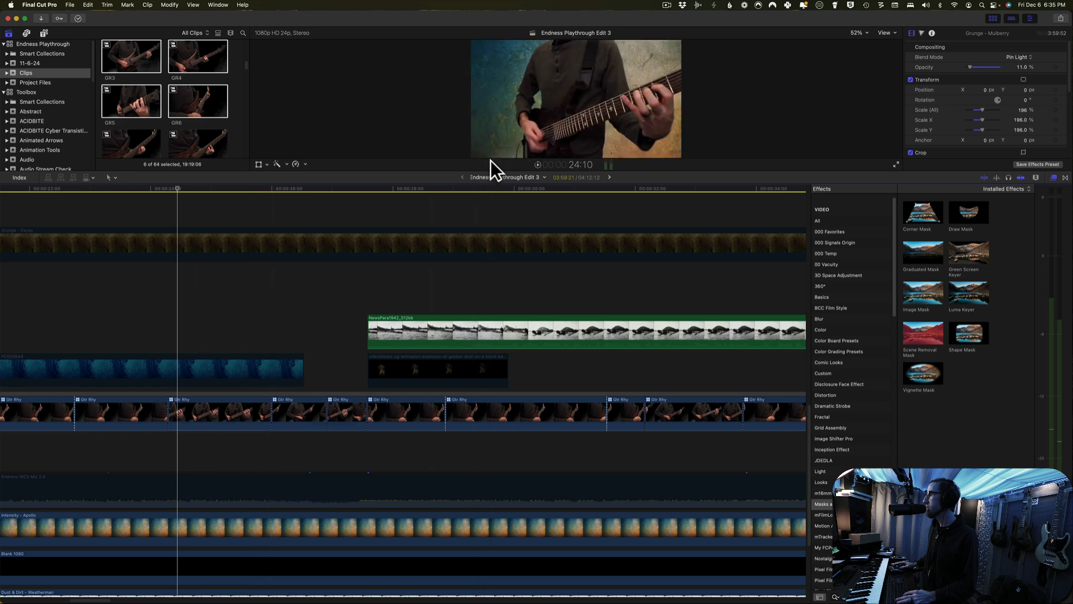
- Enlarge the viewer and select the Gtr Rhy clip to inspect the keyed guitarist against the textured background
left_click_drag(488, 170, 448, 419)
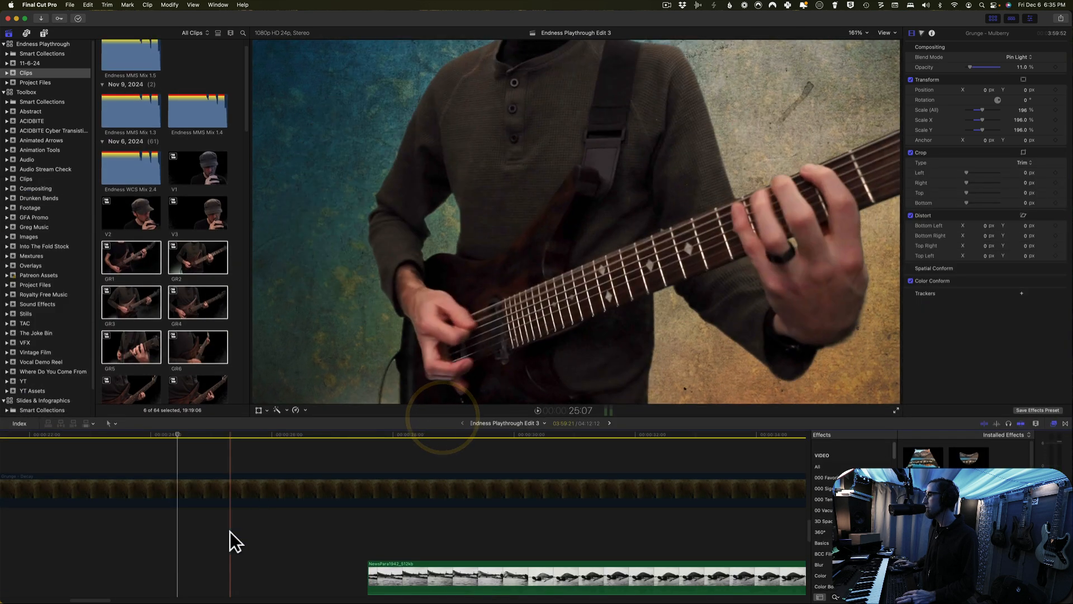
scroll(230, 537, "down", 5)
left_click(216, 478)
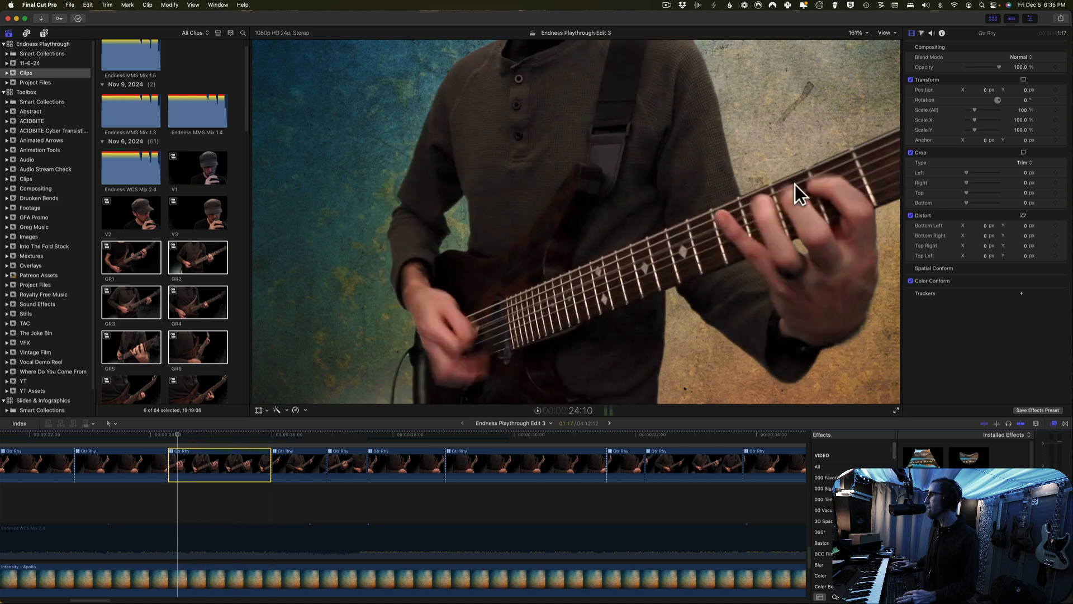
scroll(193, 458, "up", 6)
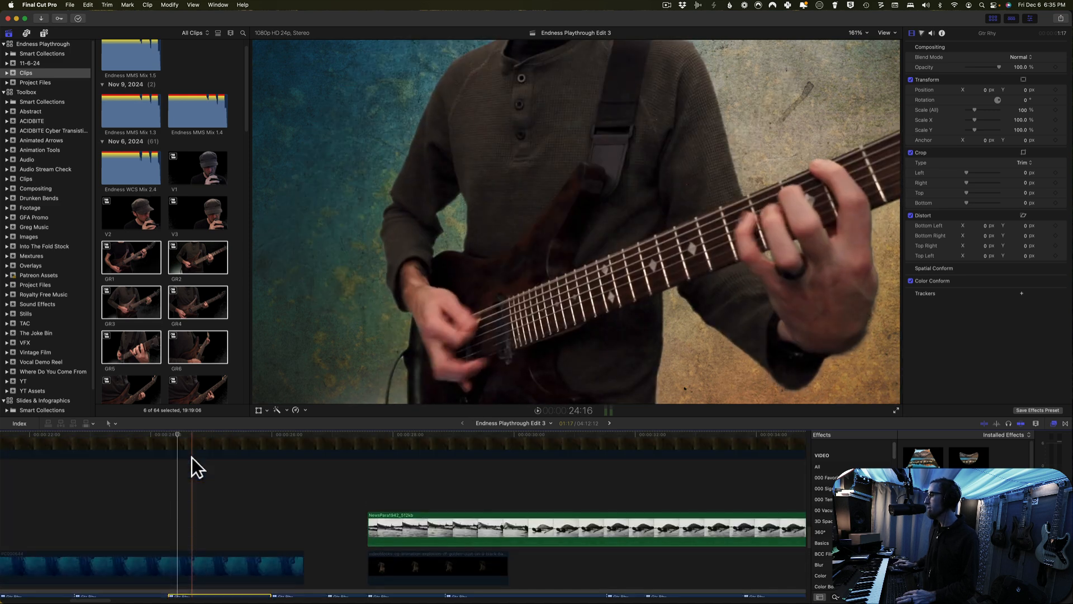
- Toggle the Grunge - Decay overlay on and off over the guitarist for comparison, leaving it enabled
left_click(180, 487)
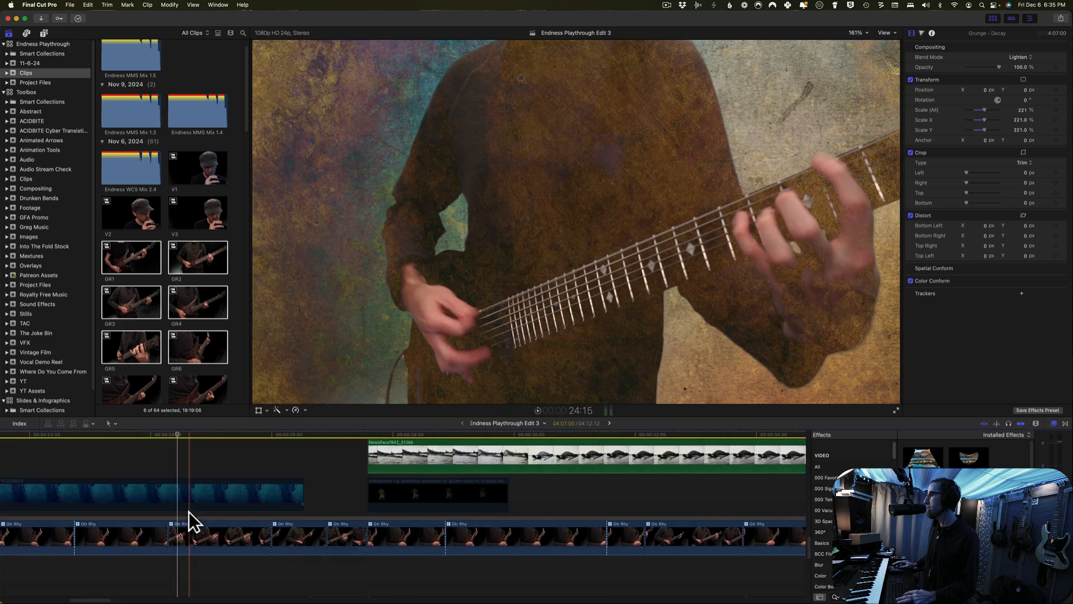
scroll(189, 511, "down", 4)
scroll(187, 478, "up", 2)
left_click(175, 459)
key("v")
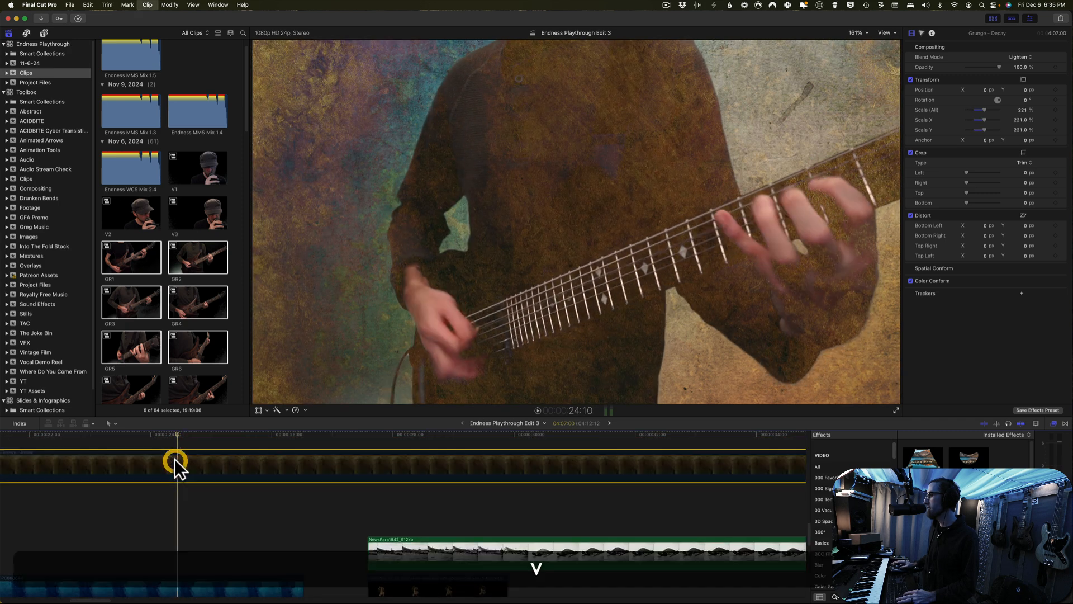
scroll(180, 478, "down", 4)
scroll(191, 462, "up", 4)
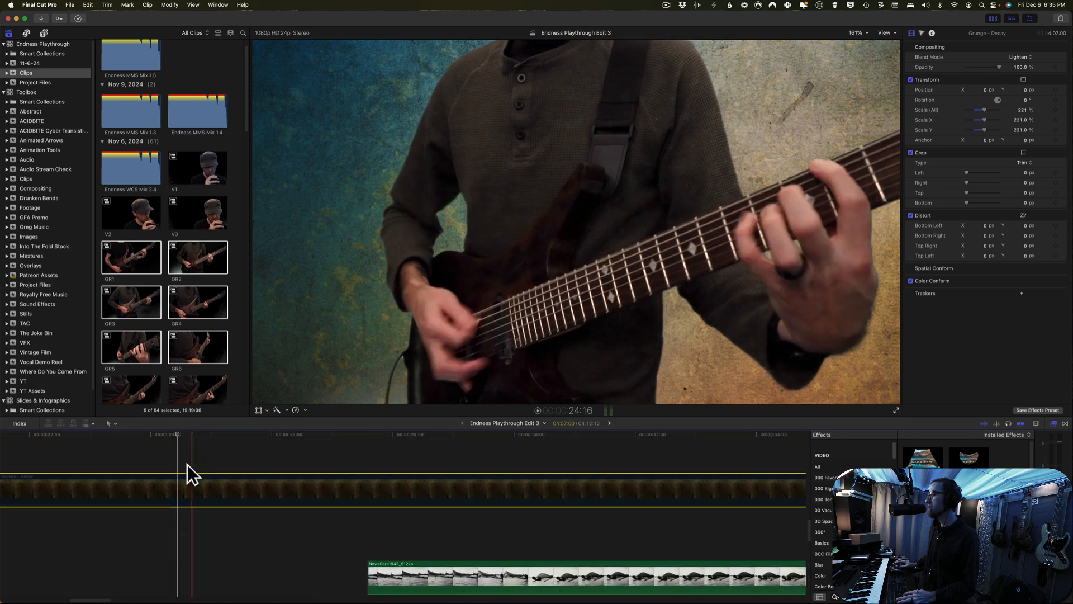
left_click(178, 482)
key("v")
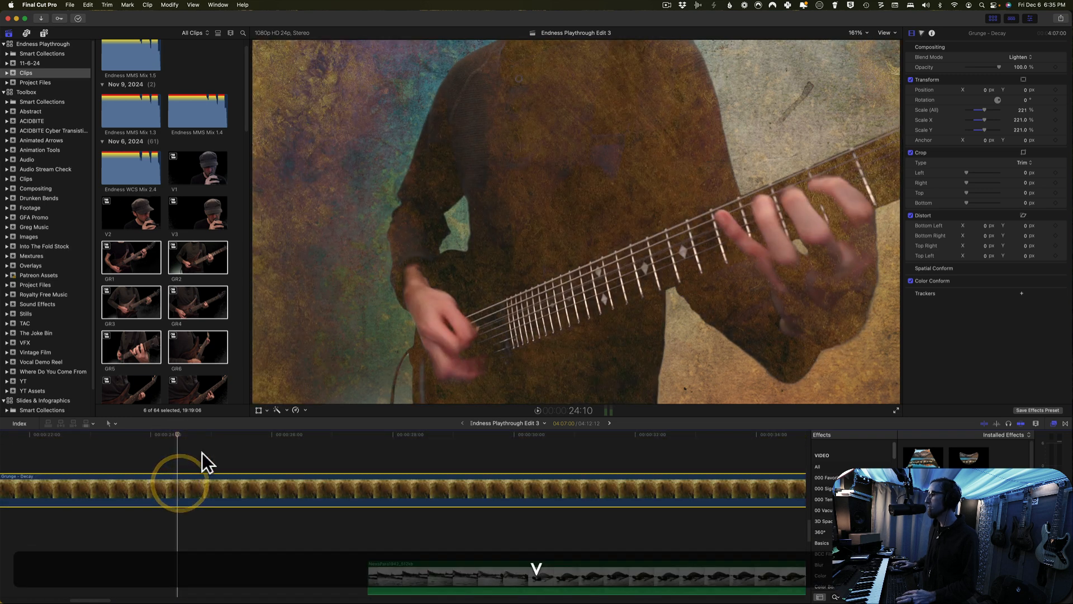
- Set the Grunge - Decay overlay's blend mode to Normal
left_click(1021, 57)
scroll(1022, 39, "up", 2)
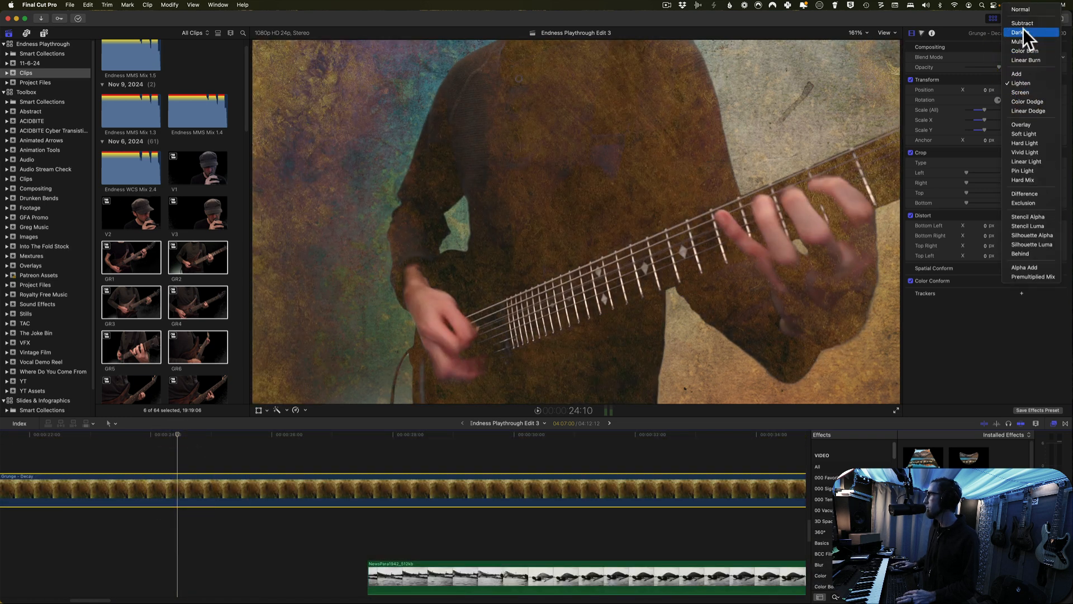
left_click(1025, 10)
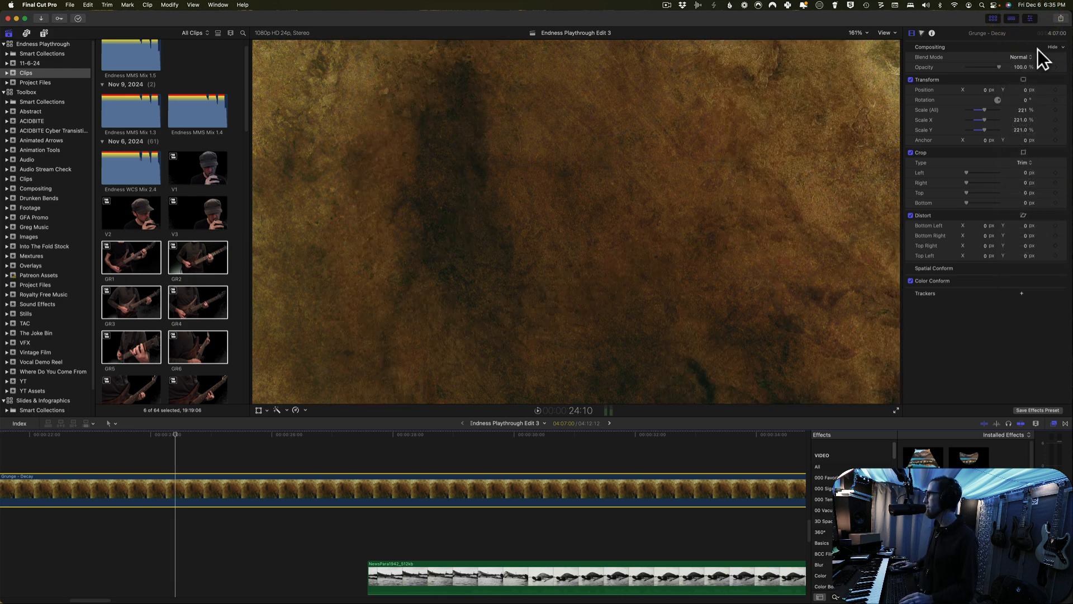
- Preview Subtract, Darken, Multiply, Color Burn, Linear Burn and Add blend modes on the Grunge - Decay overlay, and set it back to Lighten
left_click(1020, 57)
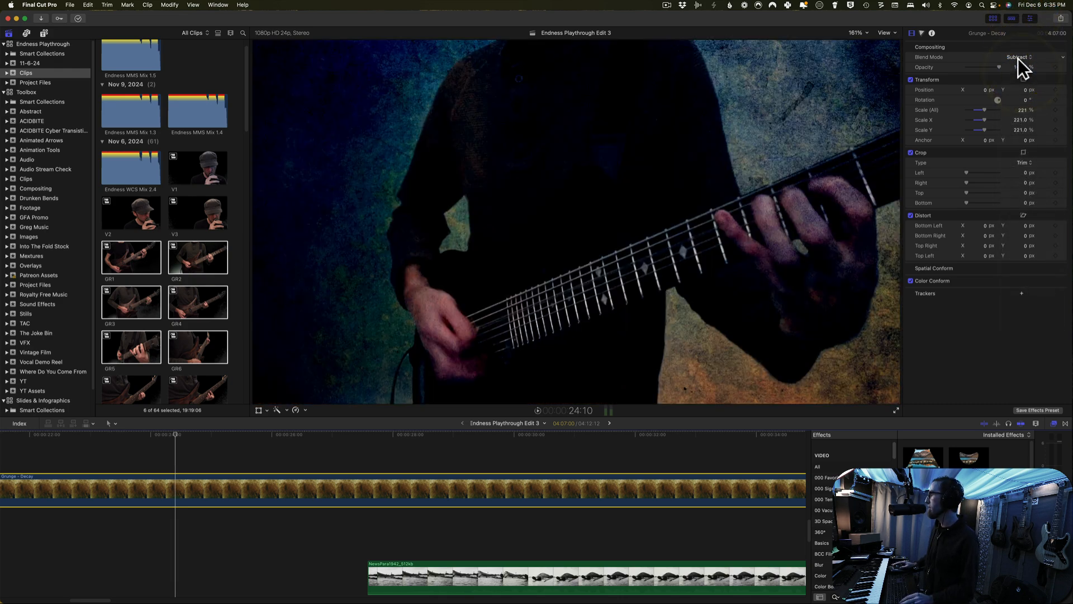
left_click(1017, 56)
left_click(1015, 66)
left_click(1017, 58)
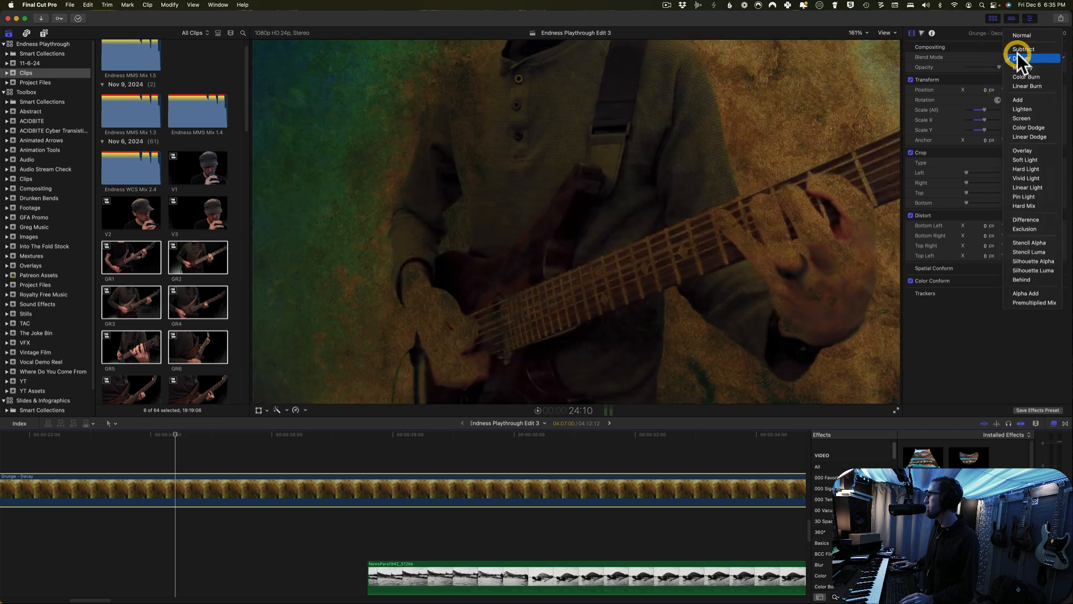
left_click(1016, 57)
left_click(1016, 54)
left_click(1015, 66)
left_click(1017, 56)
left_click(1017, 59)
left_click(1017, 56)
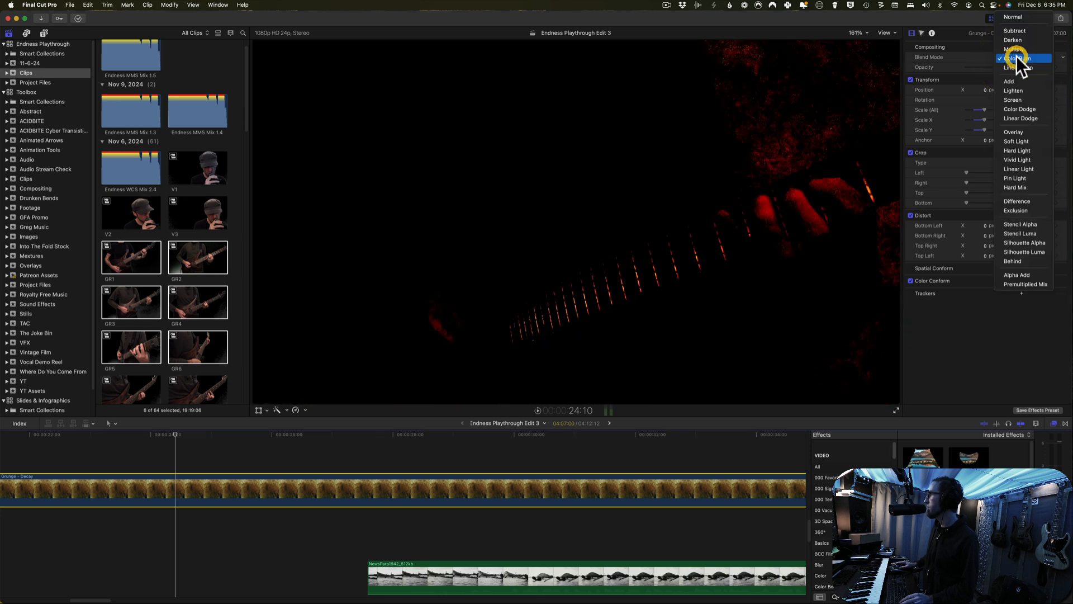
left_click(1015, 65)
left_click(1016, 57)
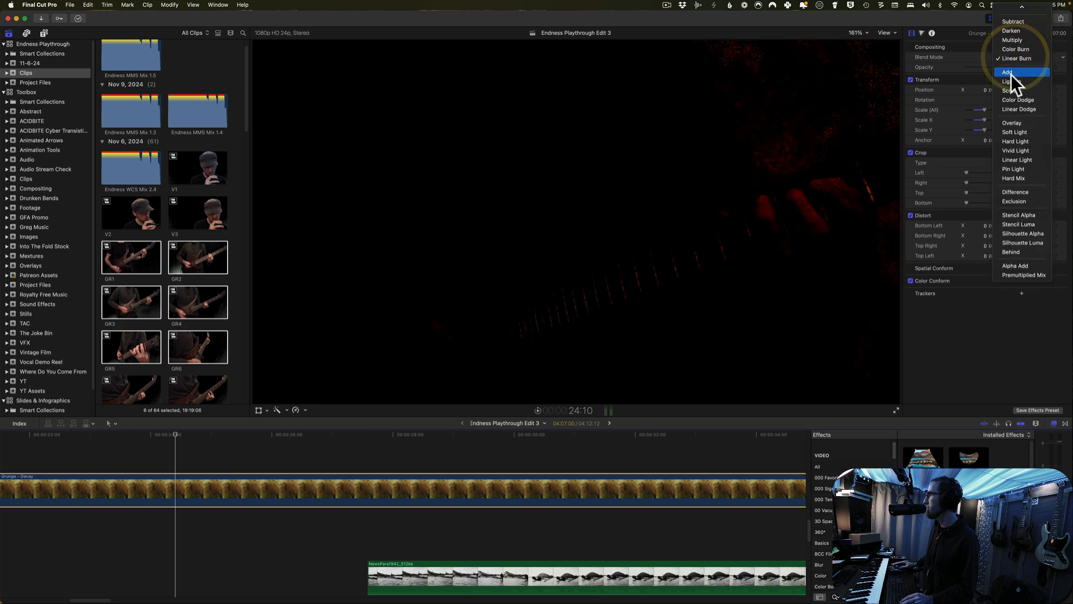
left_click(1015, 70)
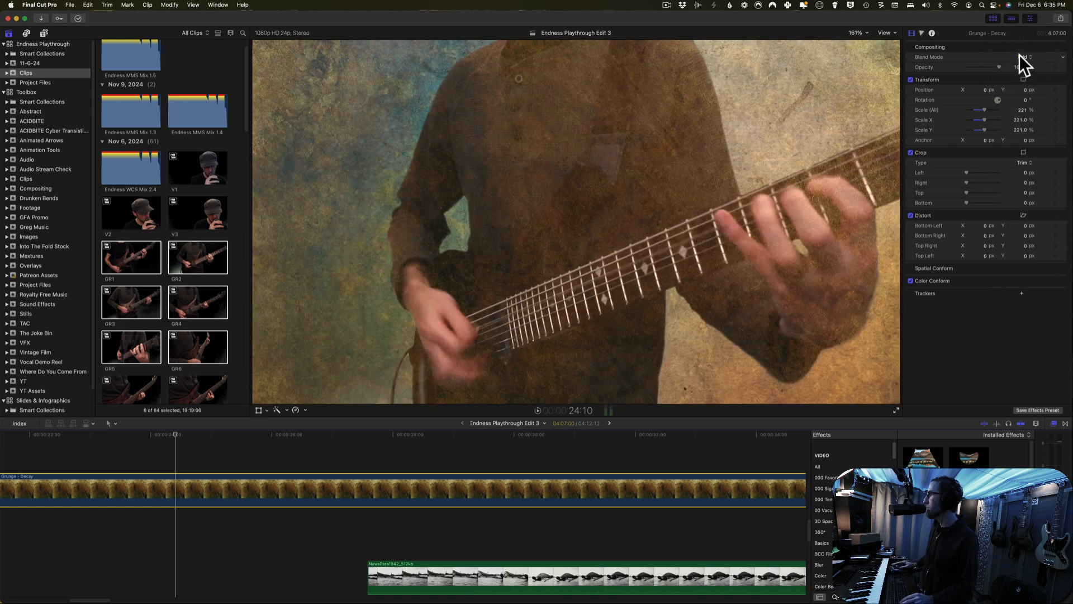
left_click(1019, 56)
left_click(1022, 64)
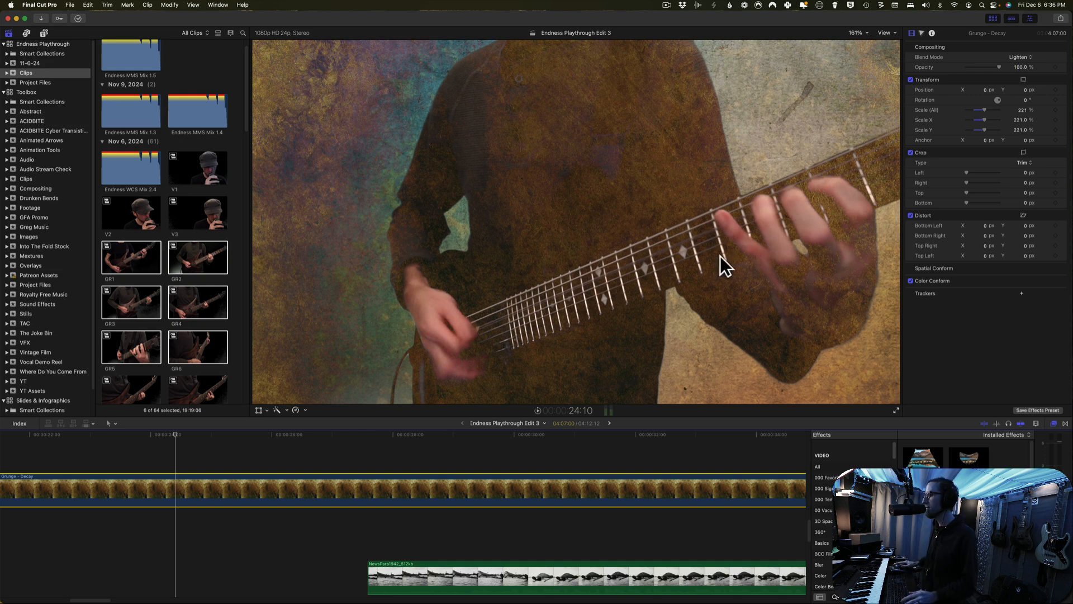
- Select the disabled PC000644 footage clip and examine where it sits between the Gtr Rhy track and the Grunge - Decay overlay
scroll(177, 535, "down", 3)
scroll(178, 535, "down", 2)
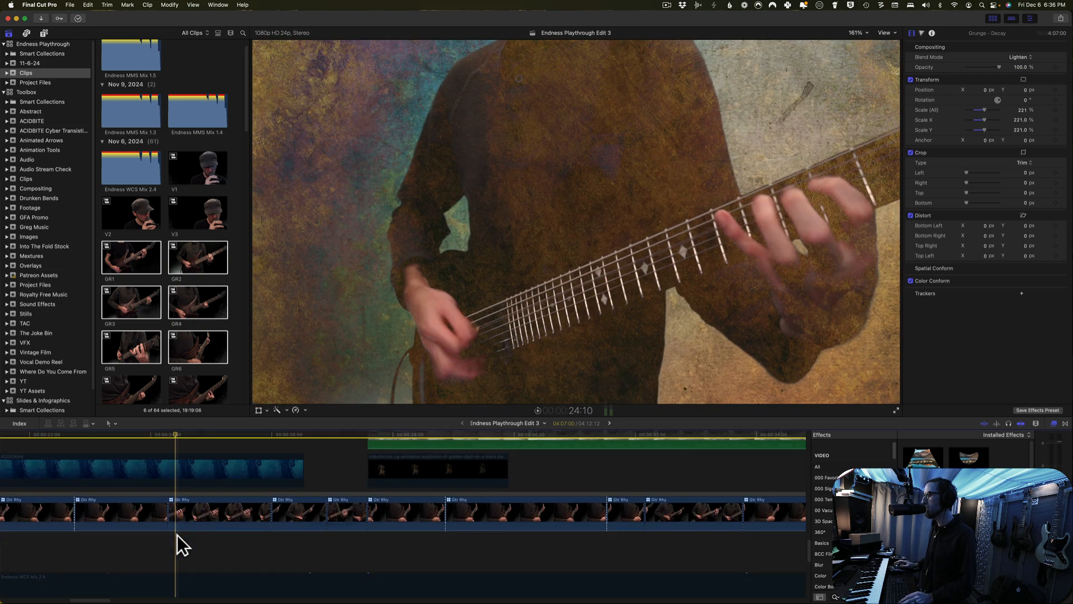
left_click(176, 499)
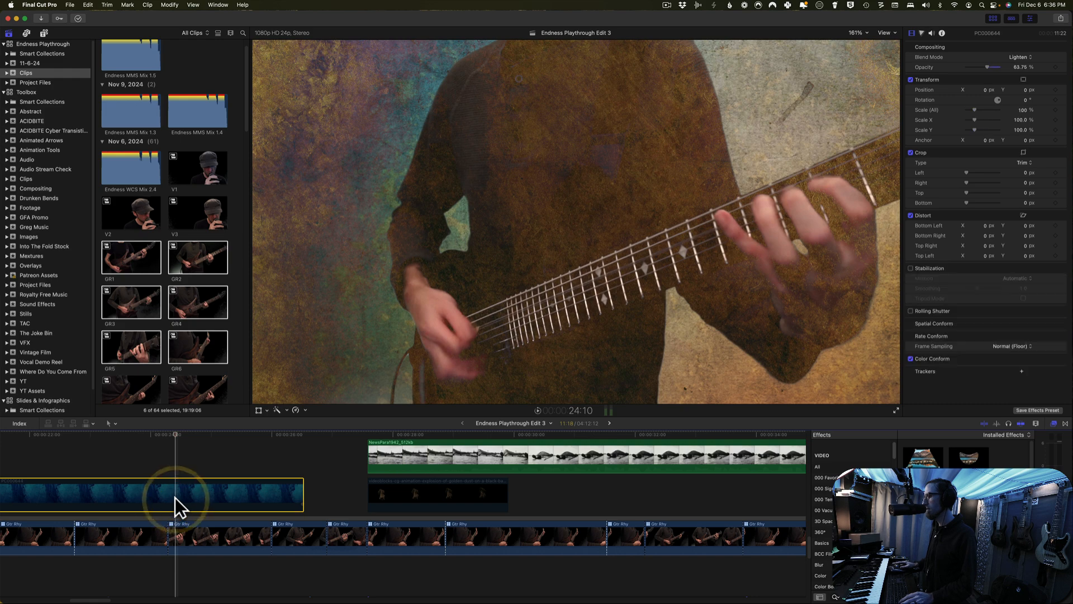
scroll(175, 498, "up", 3)
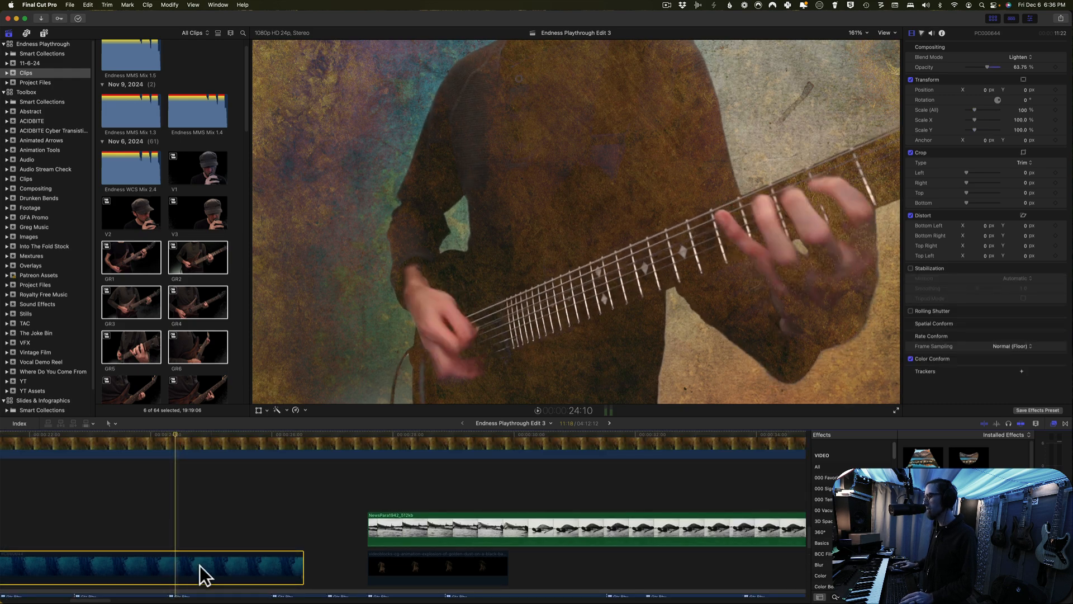
scroll(187, 549, "up", 5)
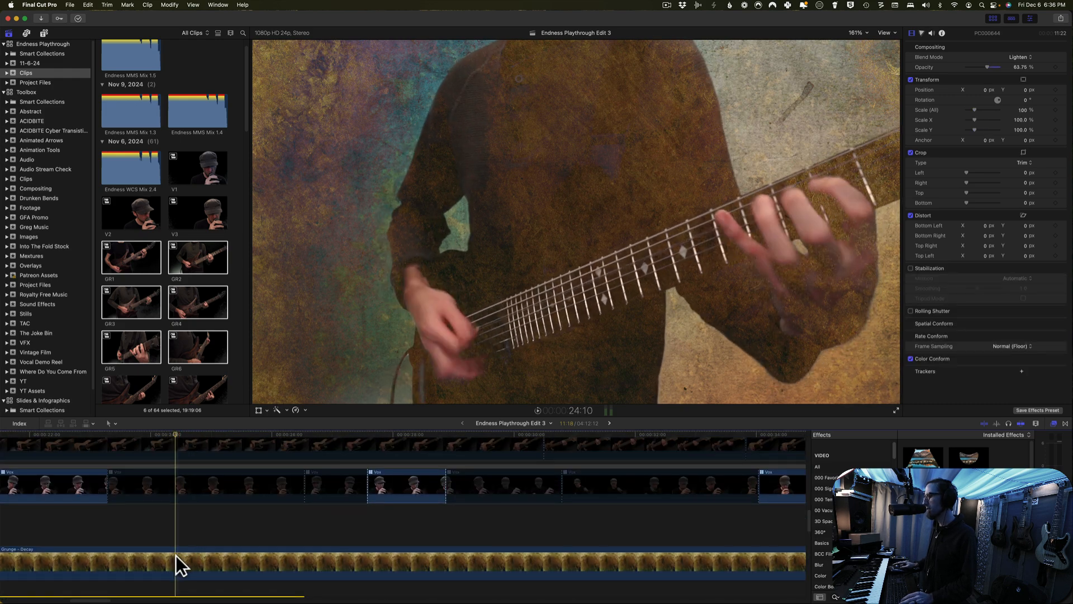
- Disable the Grunge - Decay overlay and enable the Vox clip at the playhead
left_click(177, 556)
key("v")
scroll(180, 536, "up", 2)
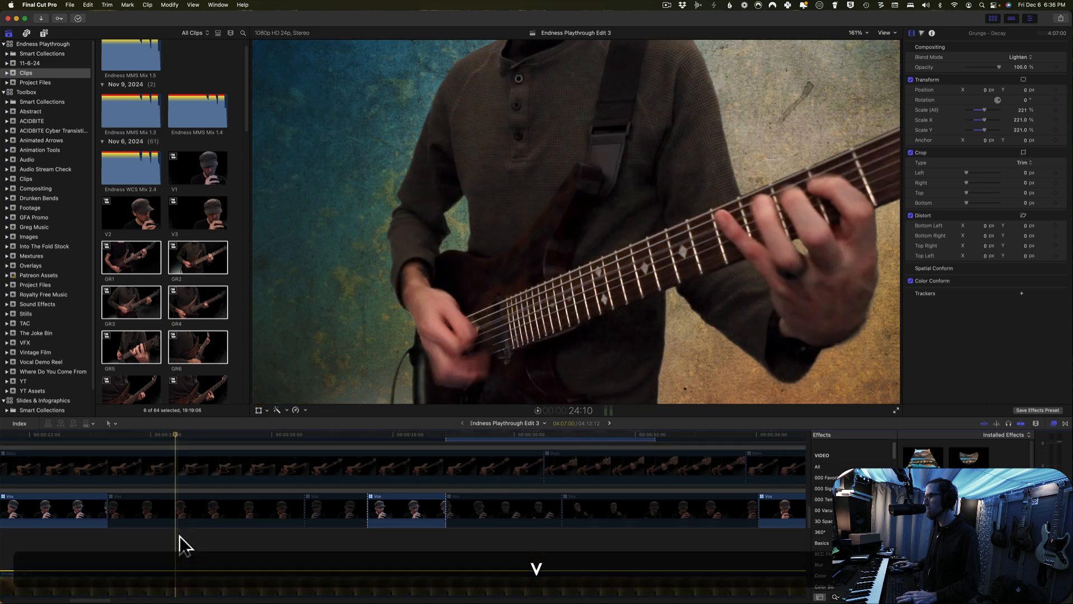
left_click(177, 535)
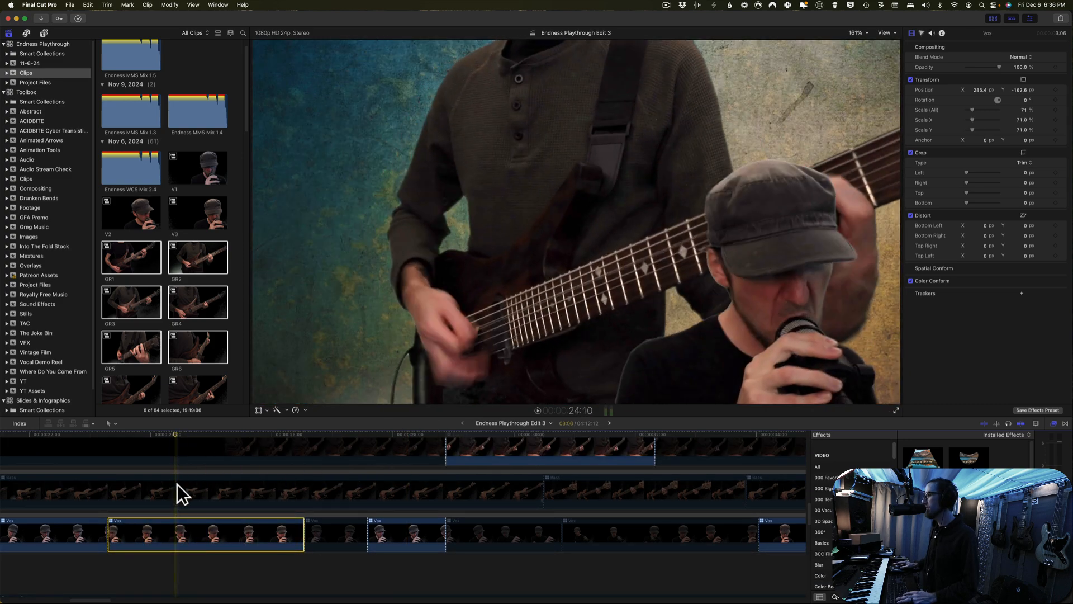
- Enable the Bass clip at the playhead, toggling it off and on to compare the picture with and without it
left_click(177, 485)
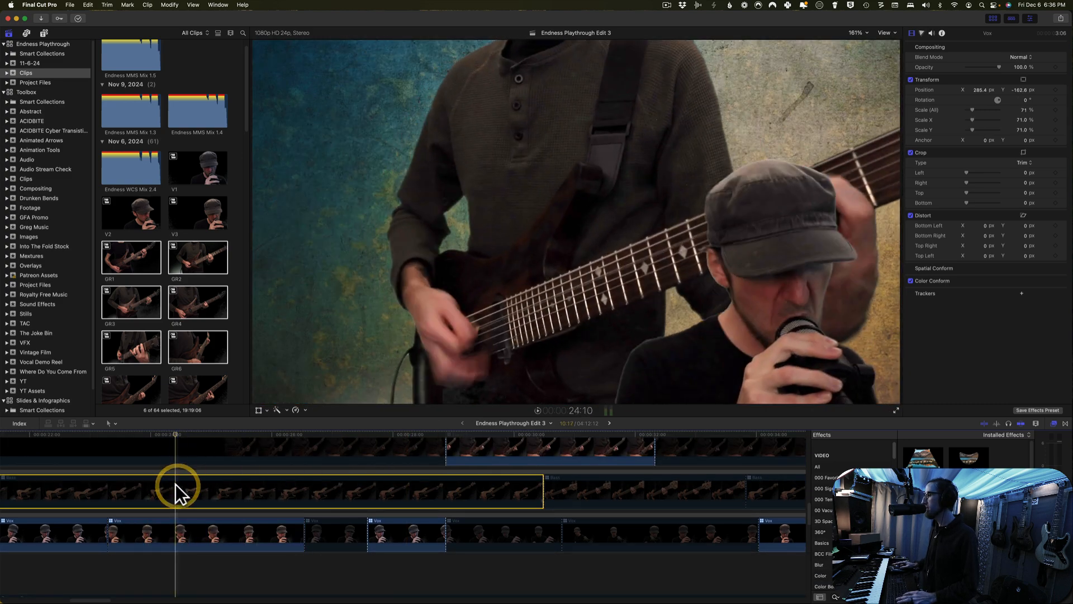
key("v")
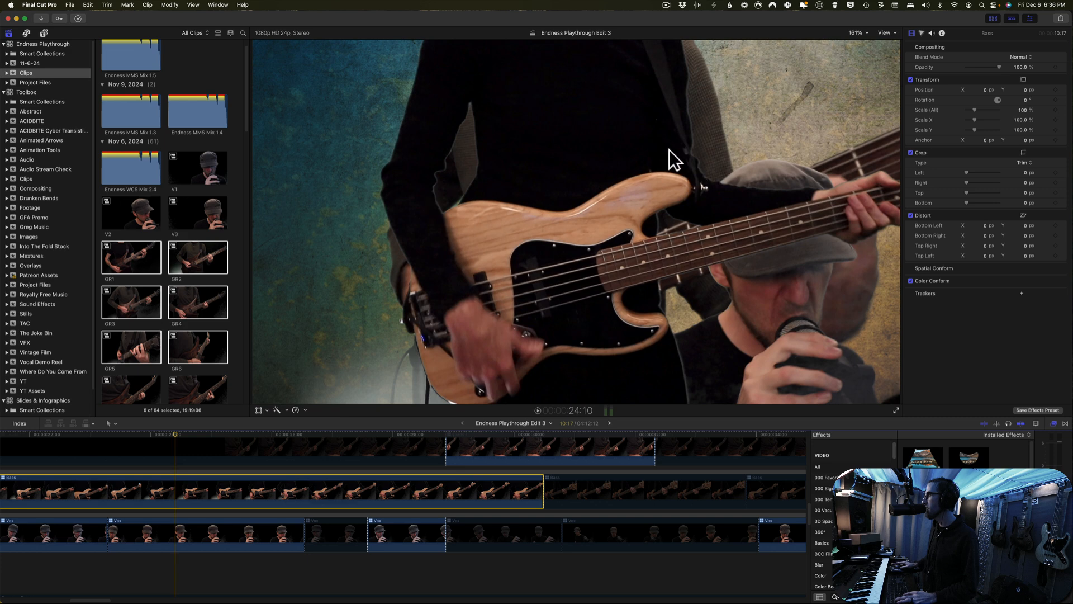
key("v")
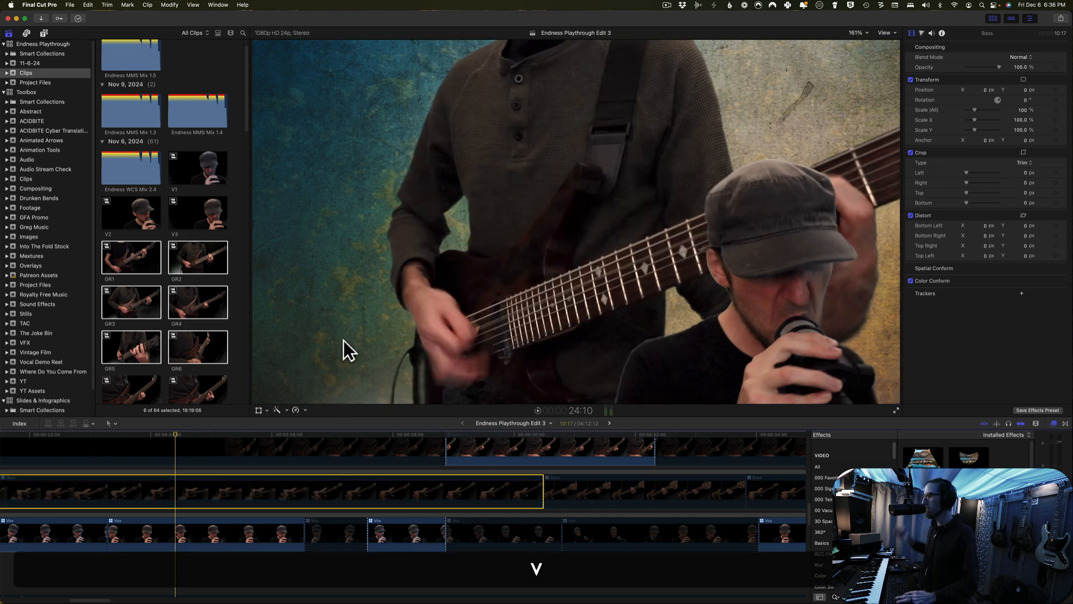
key("v")
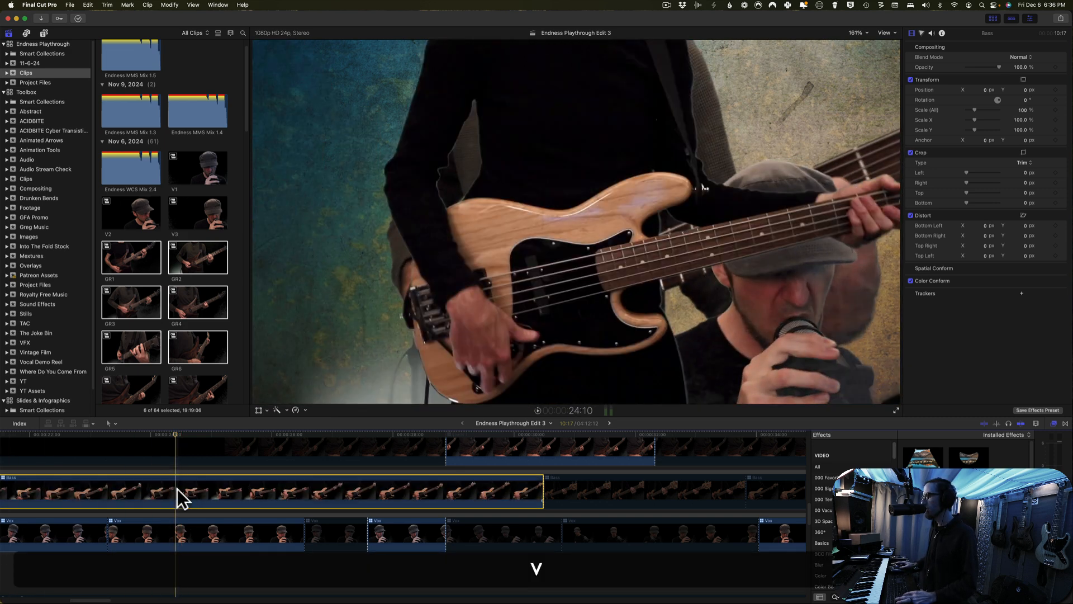
- Enable the Grunge - Decay overlay over the background, guitar, vocal and bass layers
scroll(177, 489, "up", 3)
scroll(177, 512, "down", 5)
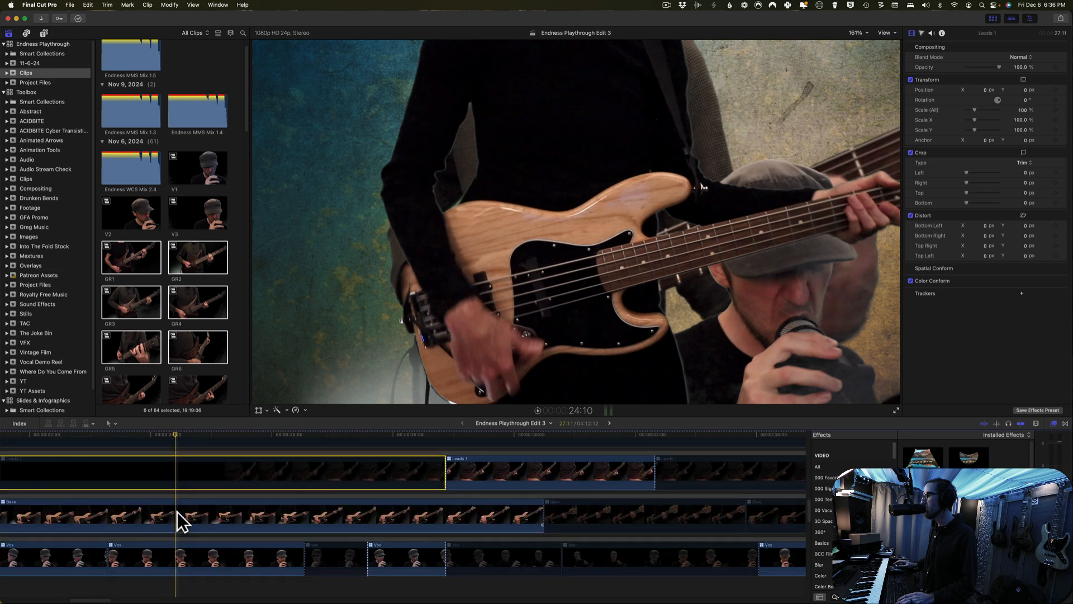
scroll(177, 512, "down", 3)
left_click(179, 467)
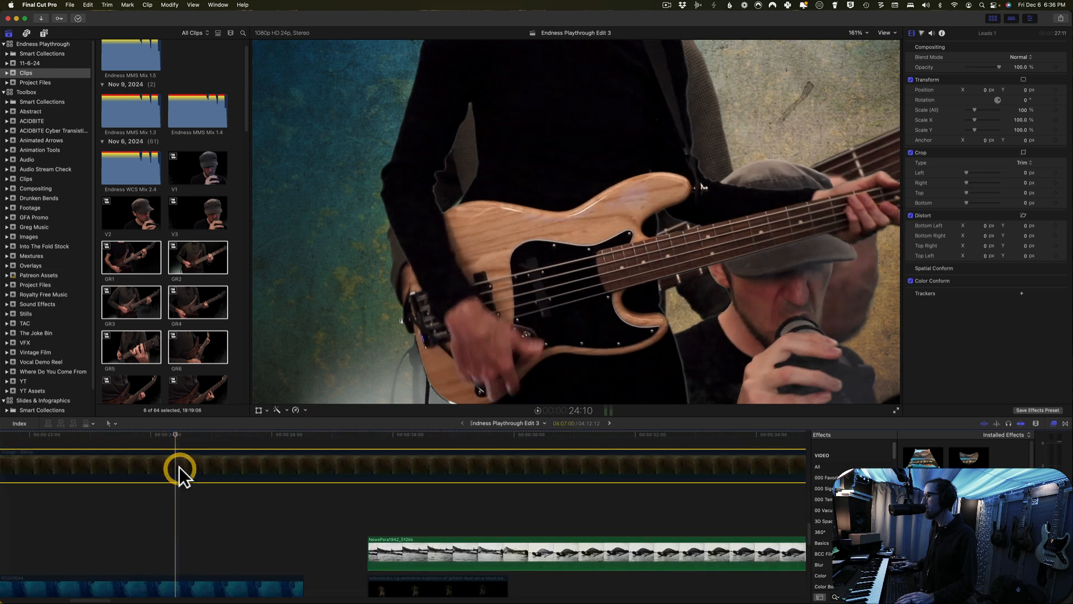
key("v")
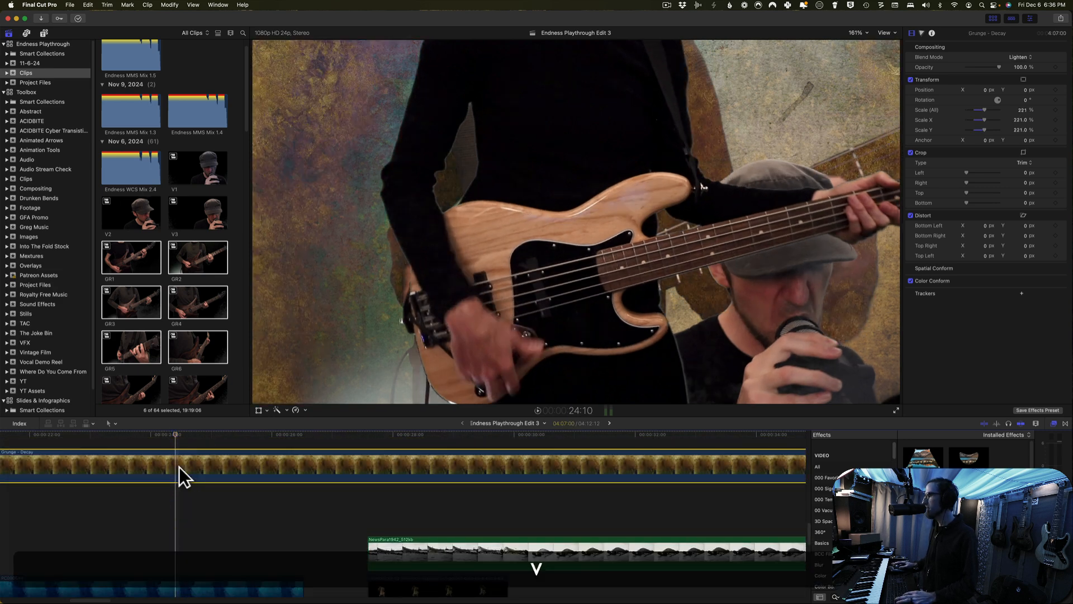
- Enable the PC000644 footage clip between the Gtr Rhy track and the Grunge - Decay overlay
scroll(171, 464, "up", 5)
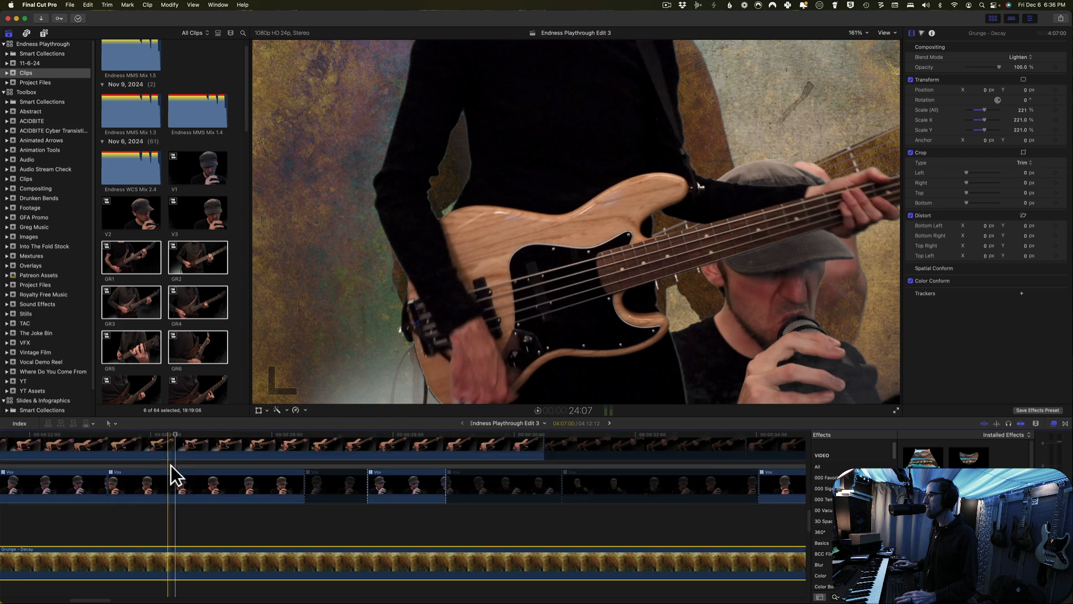
scroll(172, 465, "up", 5)
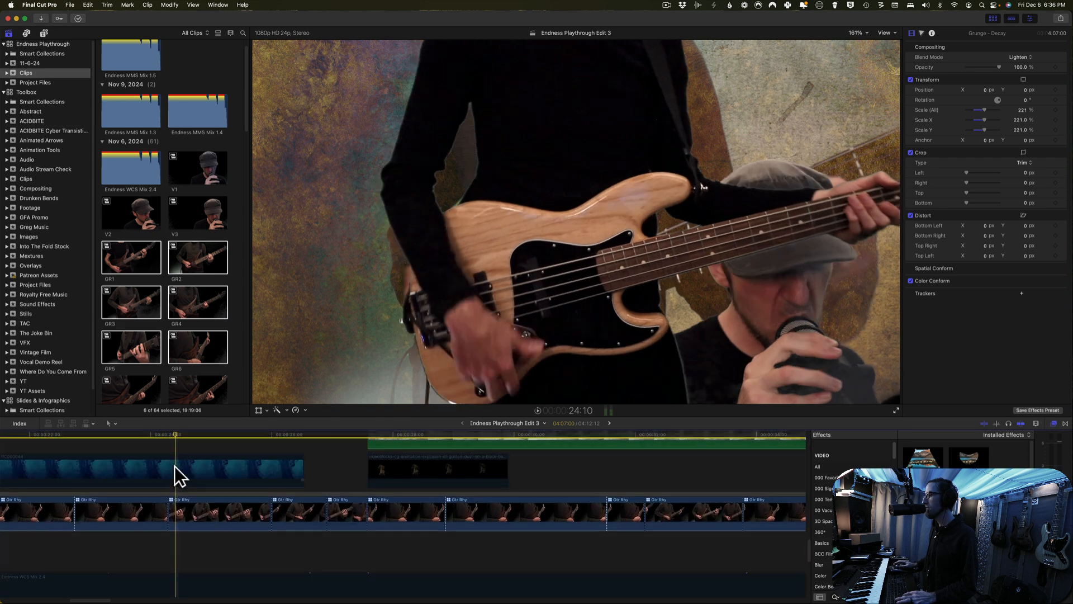
left_click(175, 467)
key("v")
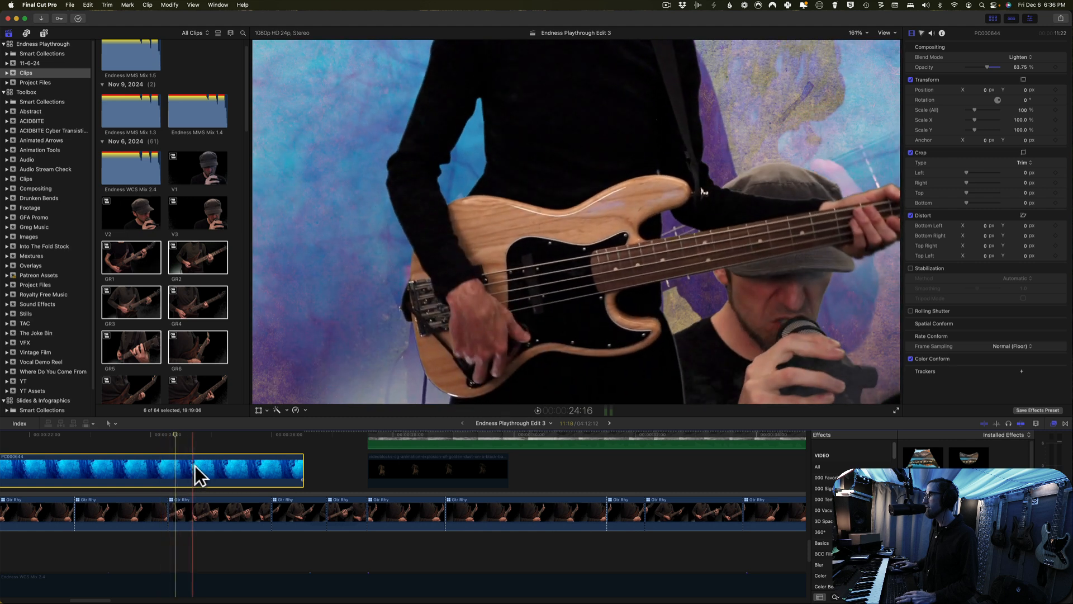
- Disable the Bass, Vox and Grunge - Decay layers in turn to isolate the PC000644 footage, and enable them again
scroll(186, 469, "up", 5)
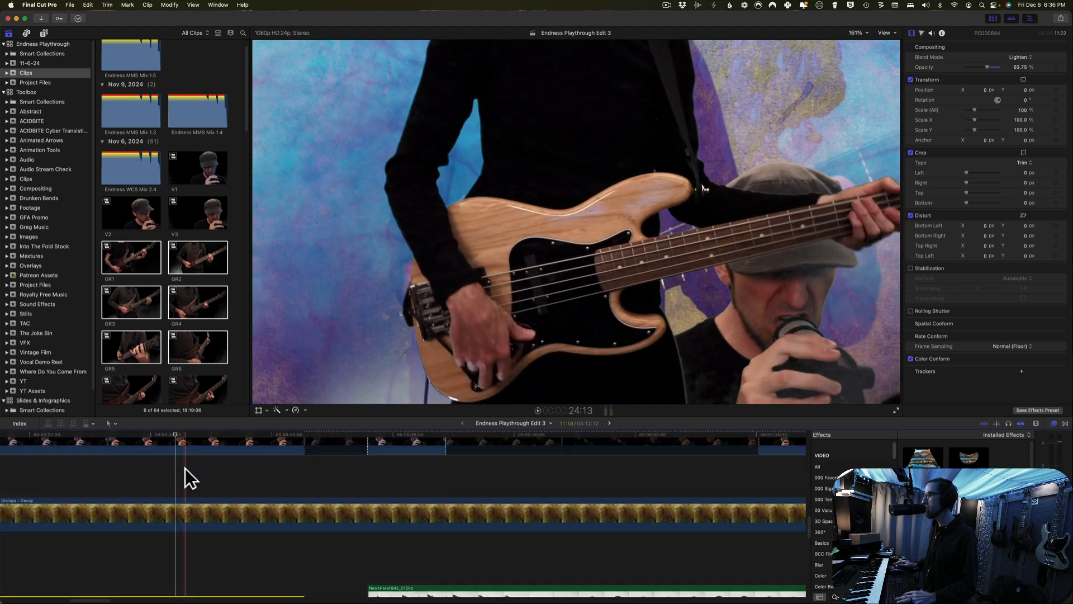
scroll(172, 507, "down", 5)
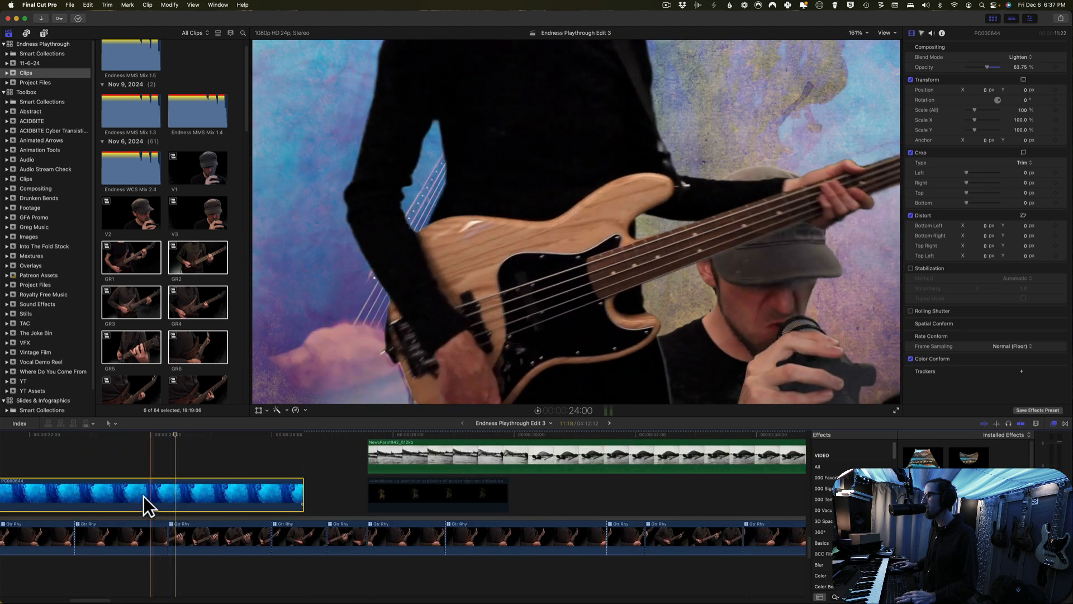
scroll(175, 466, "up", 5)
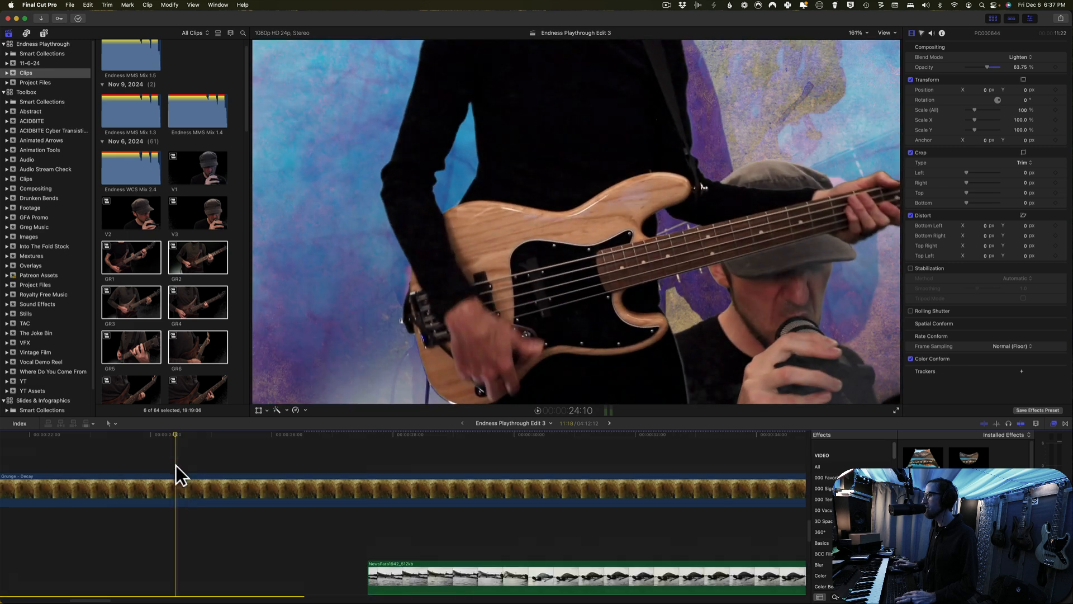
scroll(172, 486, "down", 5)
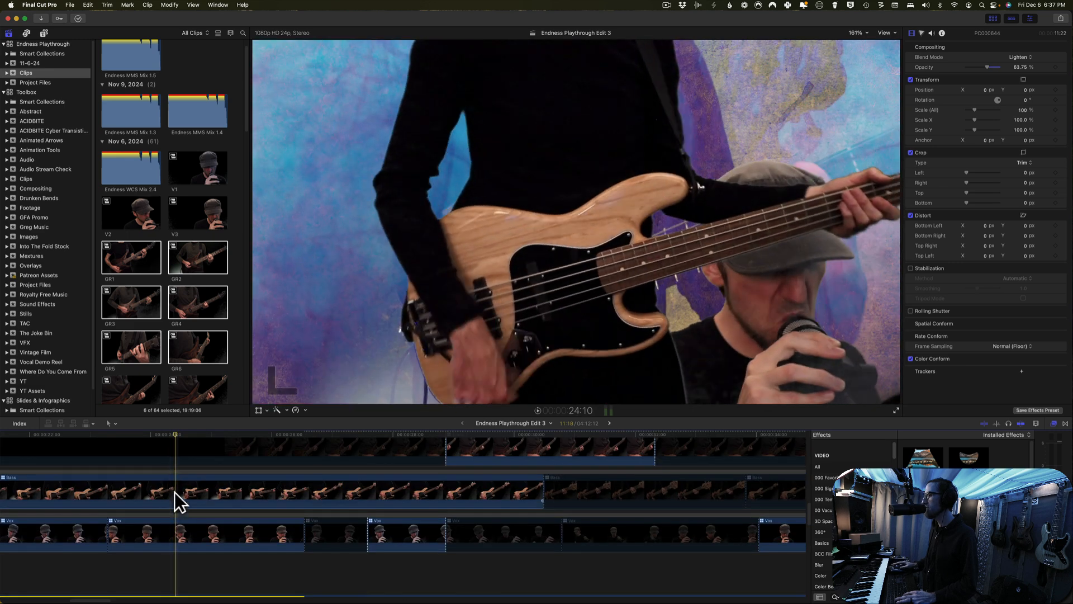
left_click(175, 492)
key("v")
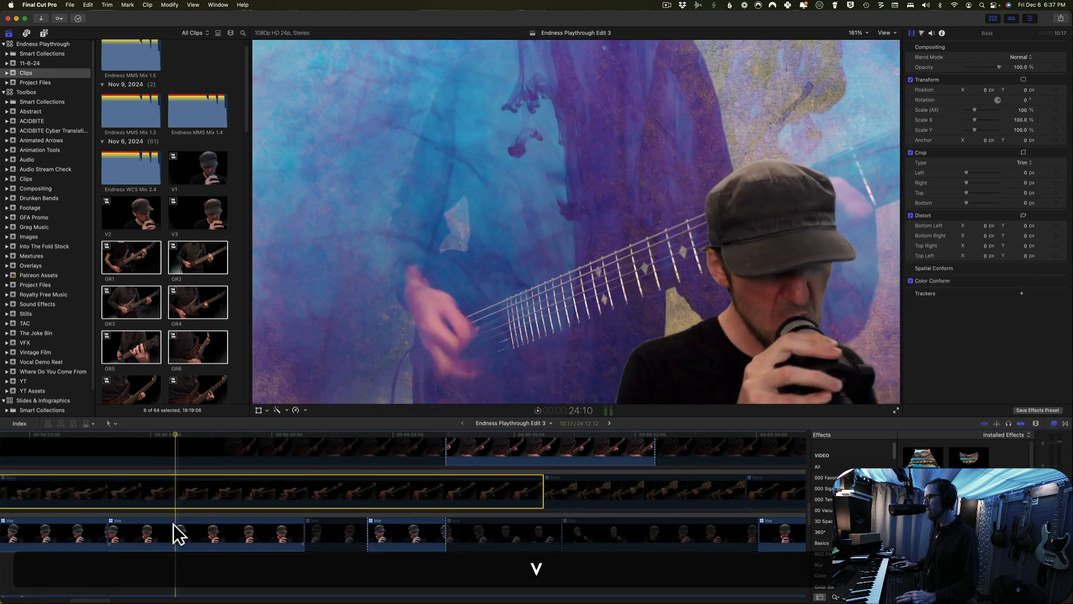
left_click(174, 529)
key("v")
scroll(180, 521, "up", 5)
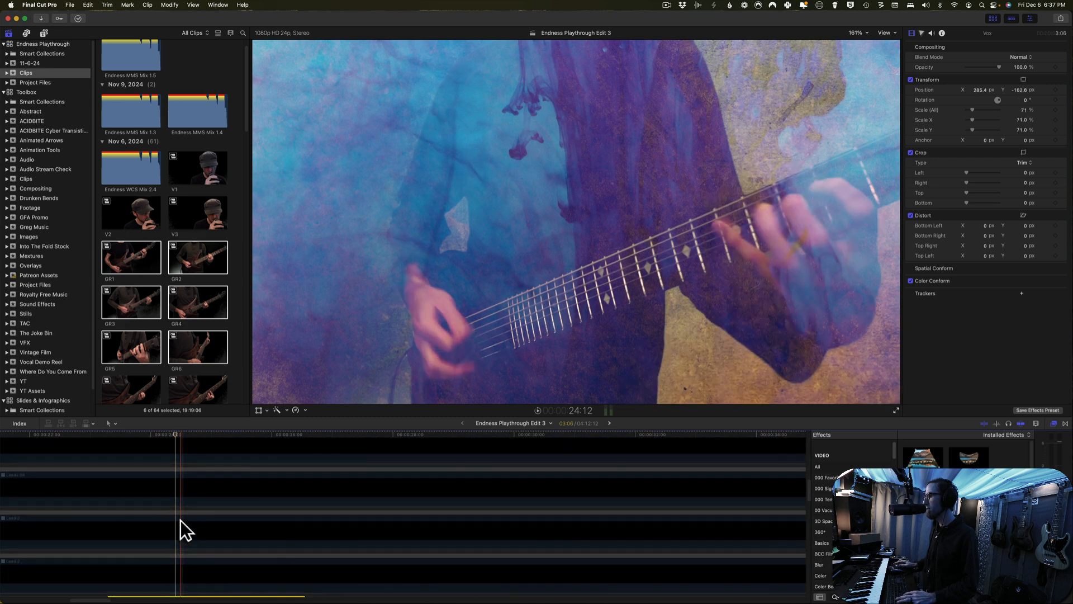
scroll(181, 520, "up", 5)
left_click(173, 492)
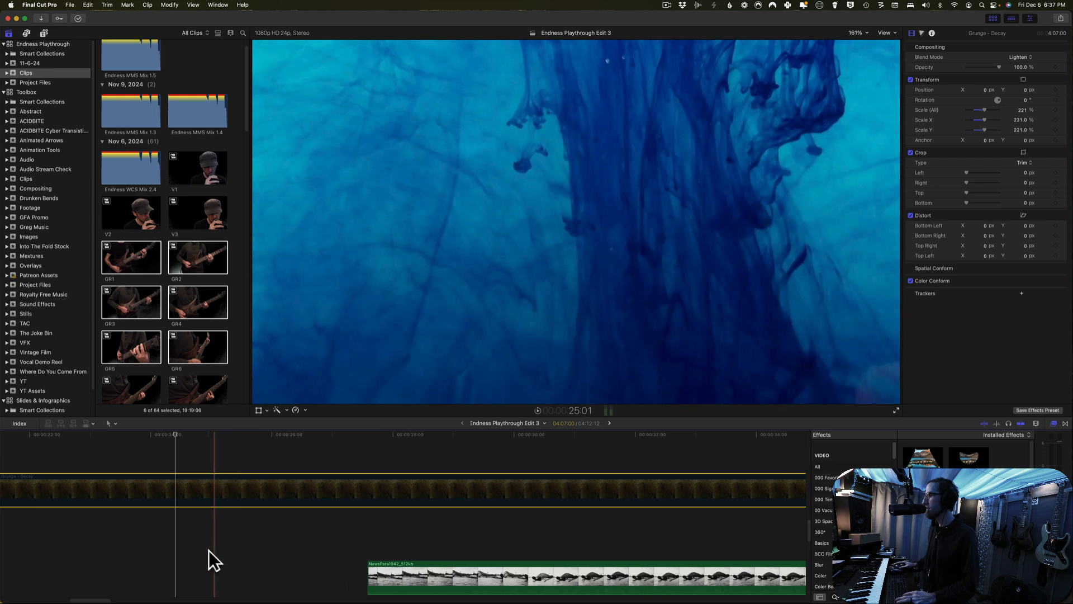
key("v")
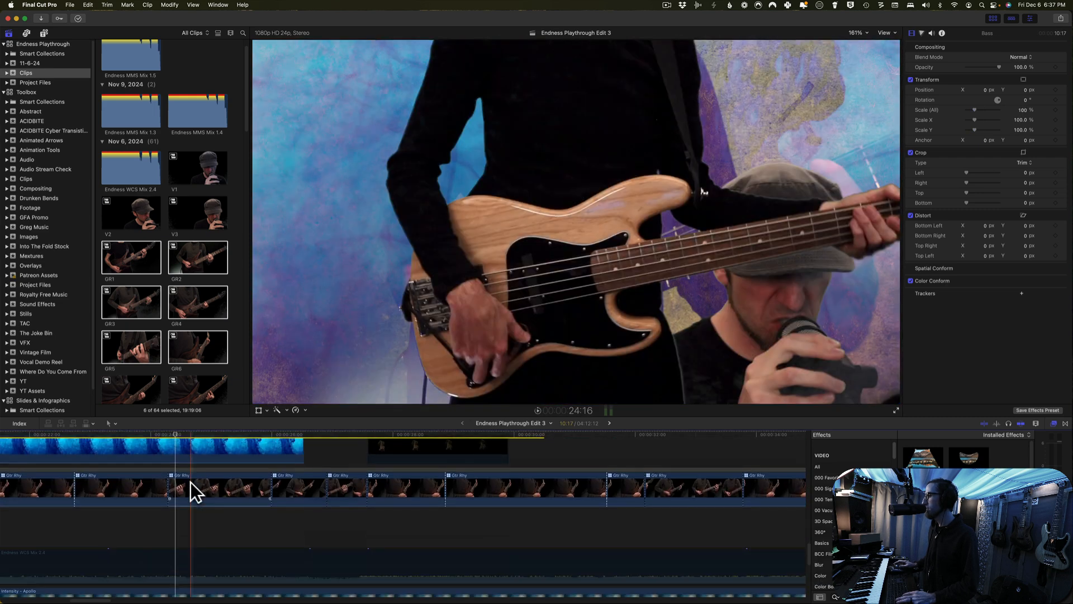
- Enable the FX Layer 3 adjustment layer above the footage and performance clips
scroll(190, 483, "up", 5)
scroll(191, 482, "down", 5)
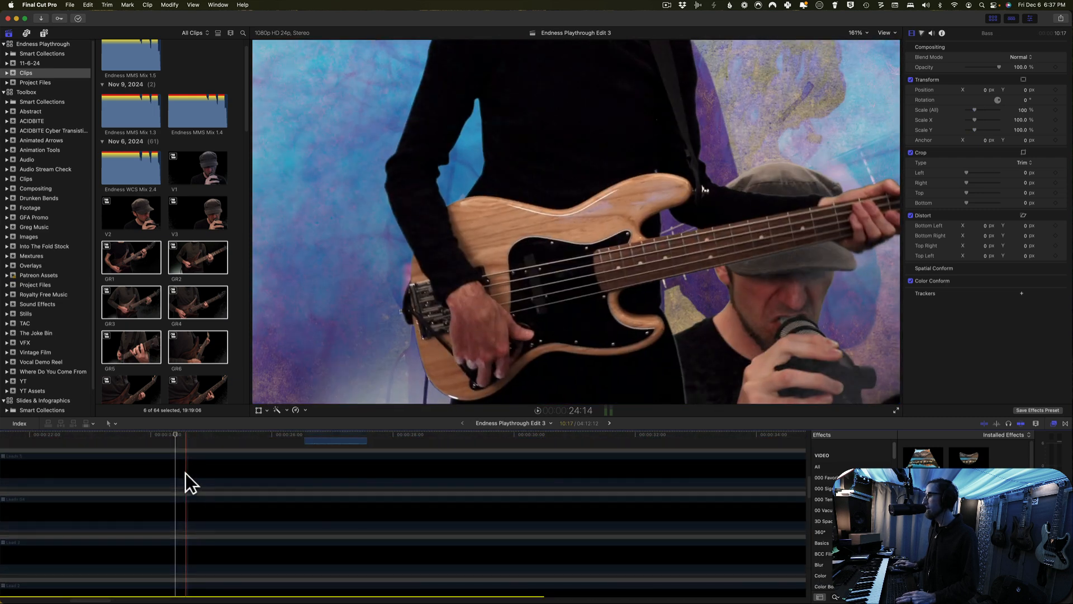
scroll(186, 473, "up", 5)
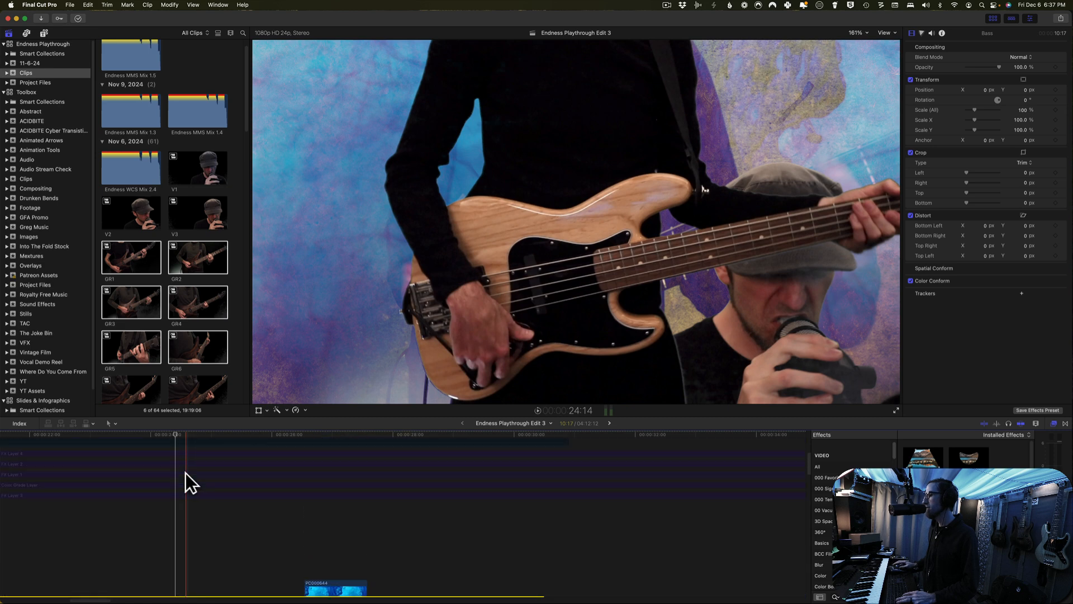
scroll(186, 473, "down", 5)
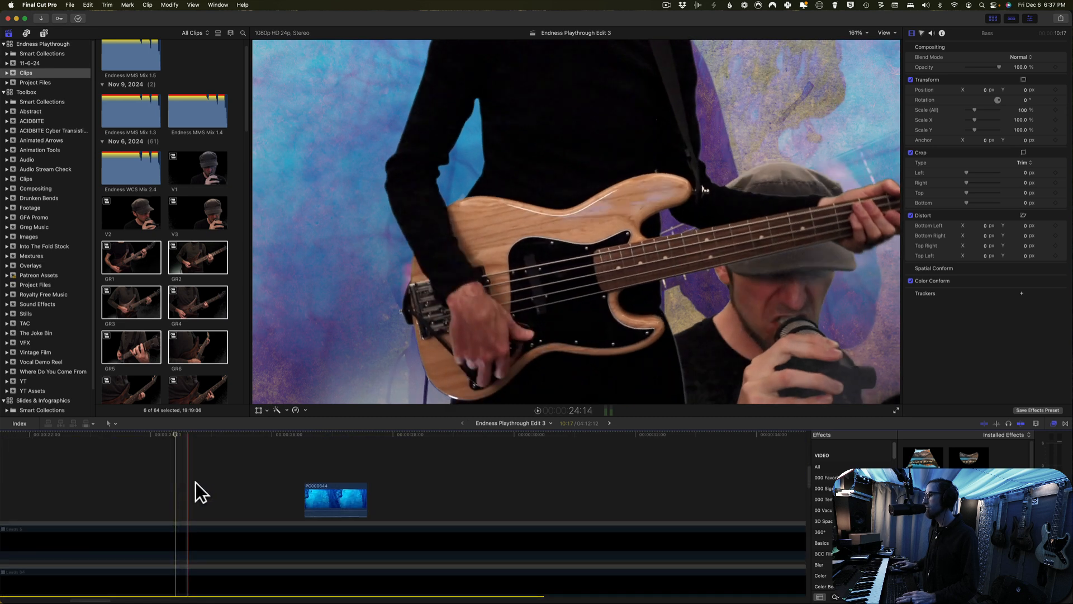
scroll(172, 471, "up", 5)
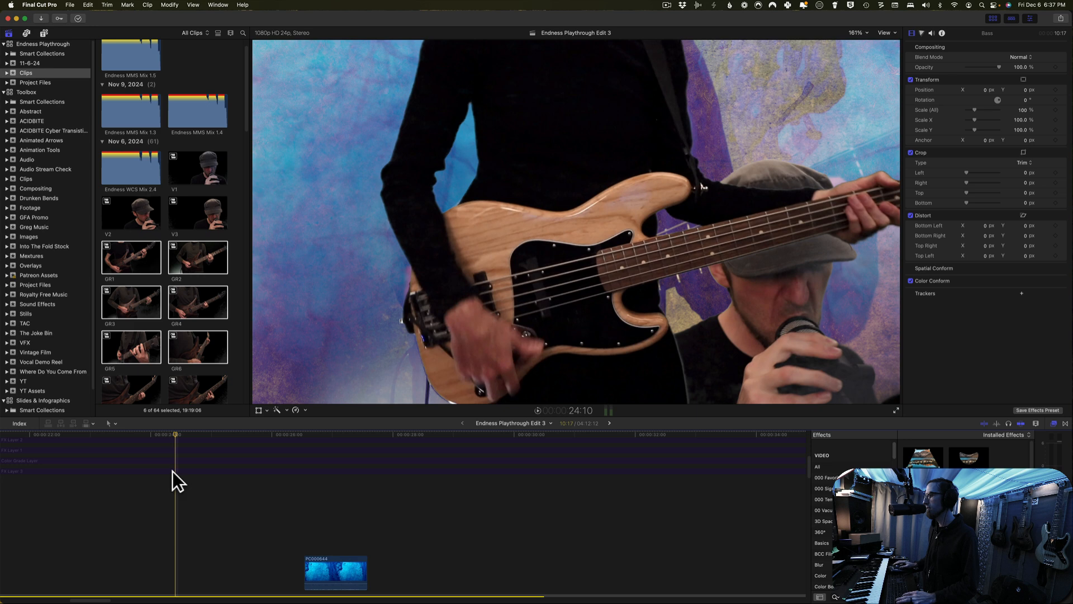
scroll(172, 471, "up", 3)
scroll(173, 489, "up", 2)
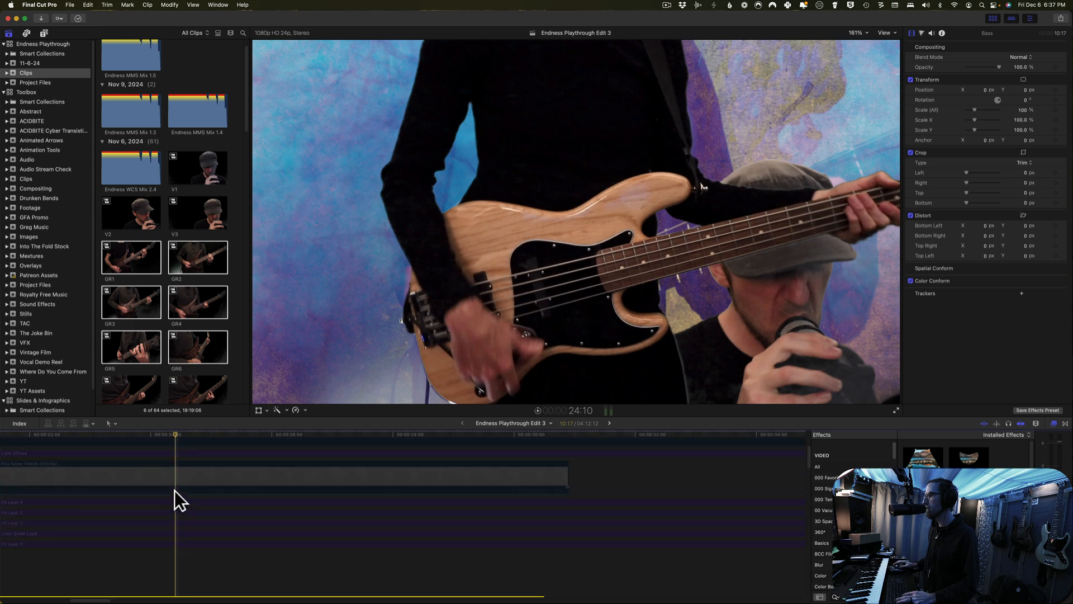
left_click(174, 543)
key("v")
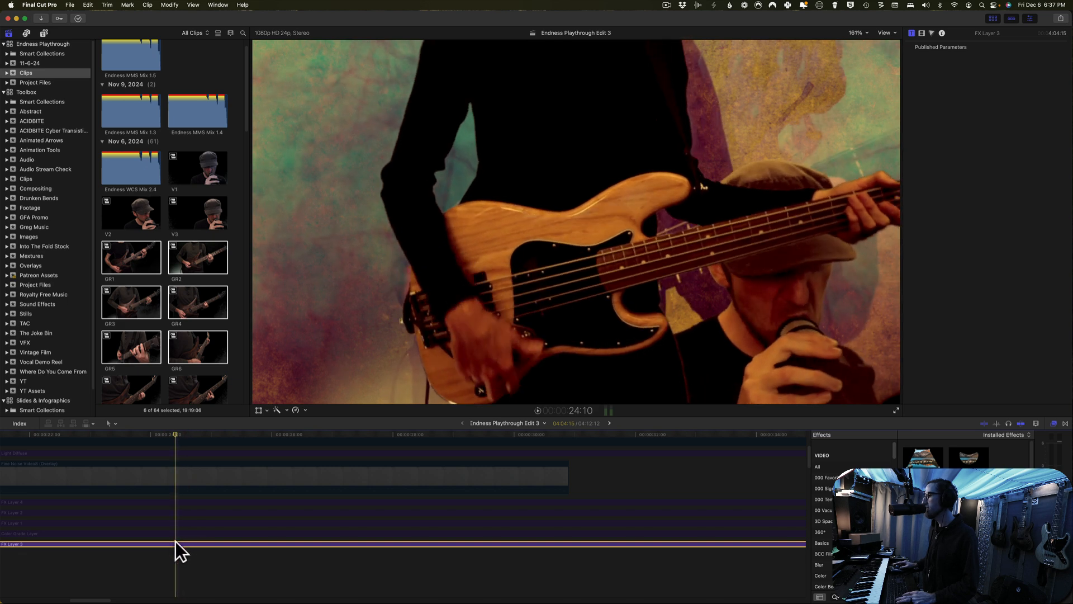
- Enable the Color Grade Layer directly above FX Layer 3, toggling it to compare the graded look
key("l")
left_click(175, 534)
key("v")
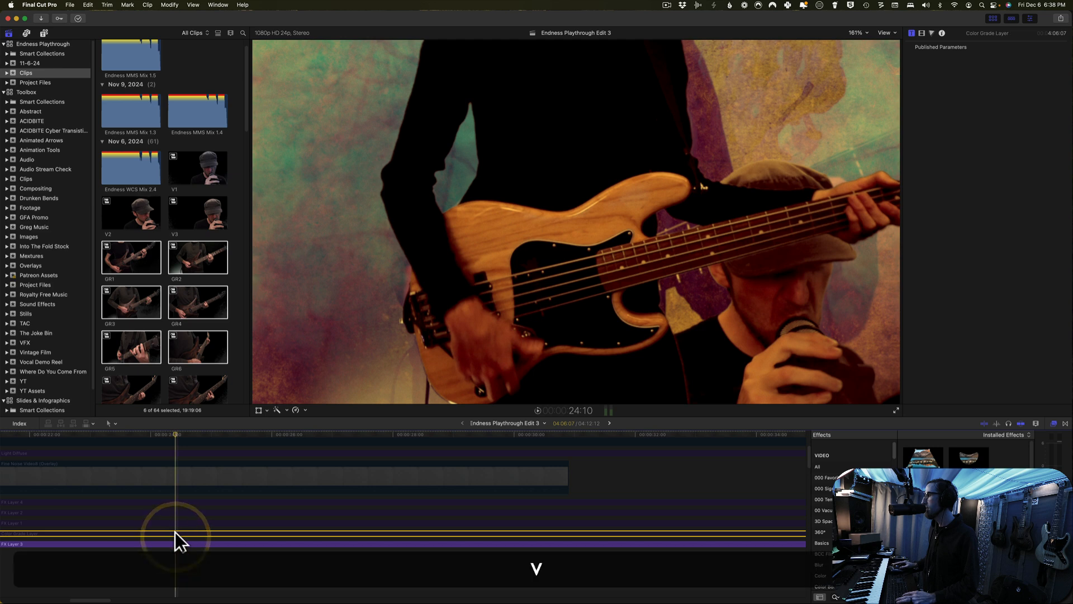
key("v")
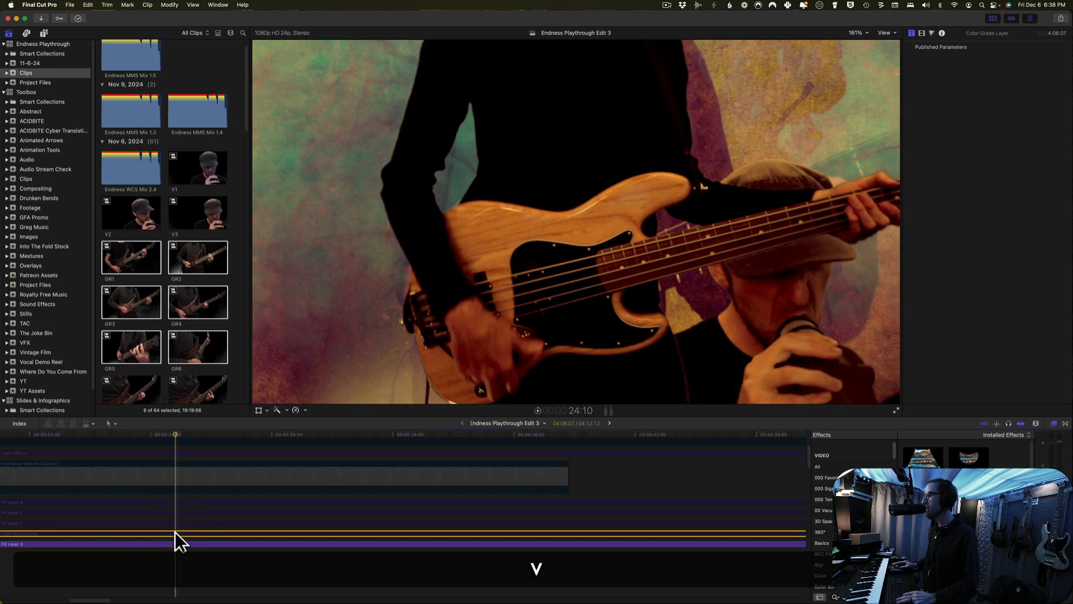
key("v")
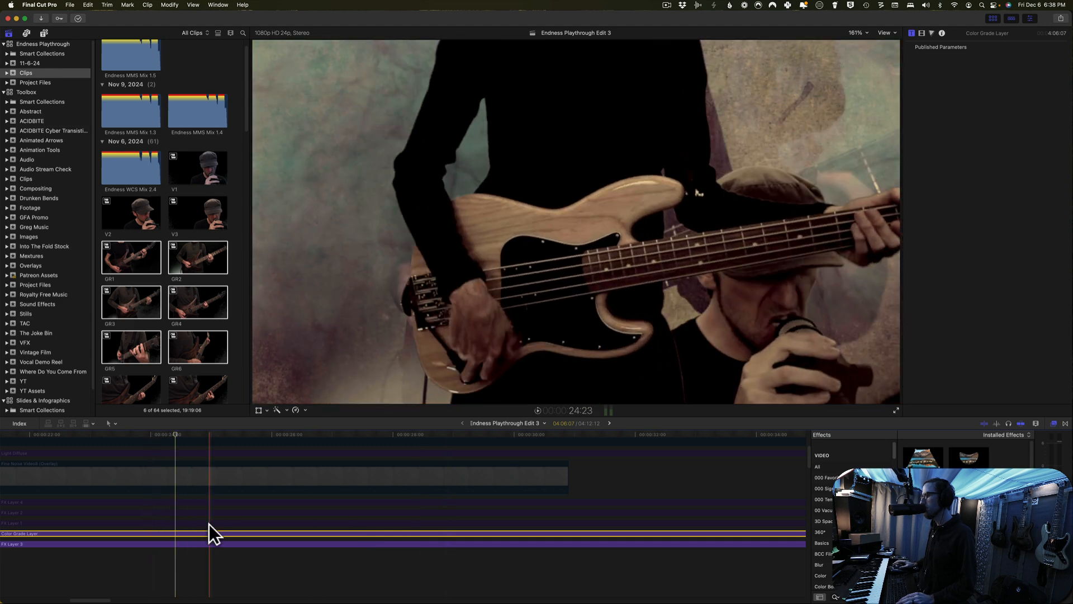
- Enable the FX Layer 1, FX Layer 2 and FX Layer 4 adjustment layers above the Color Grade Layer
scroll(209, 524, "down", 5)
scroll(209, 525, "up", 10)
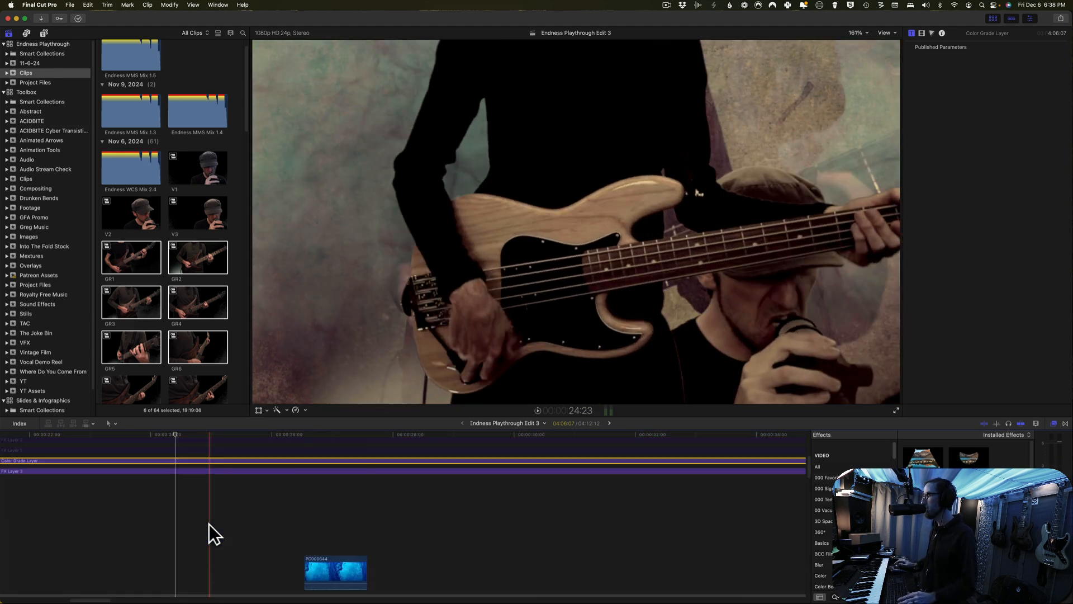
scroll(209, 524, "up", 3)
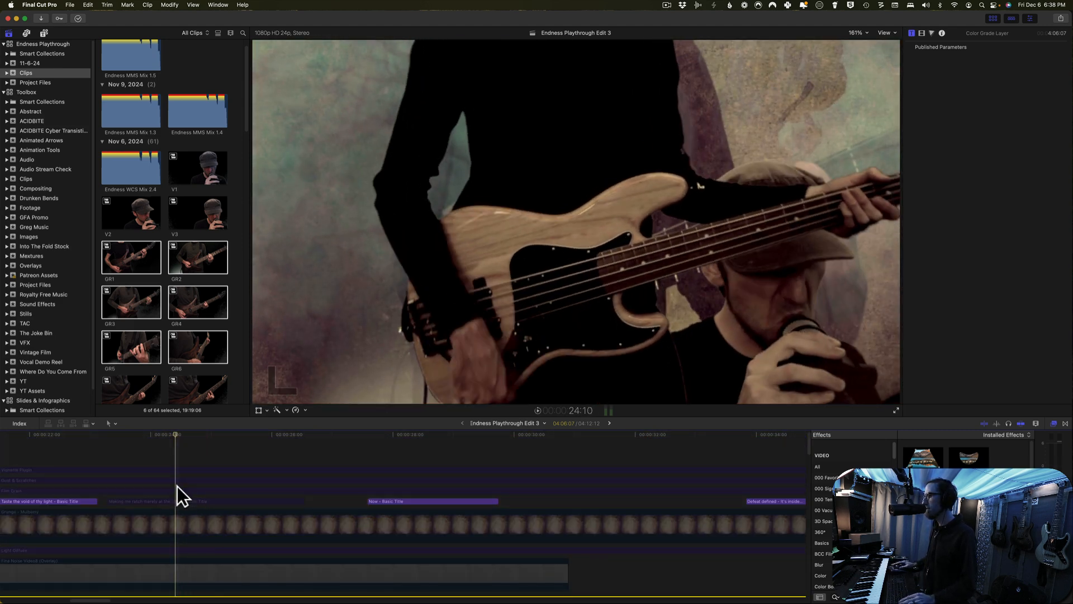
scroll(176, 510, "down", 3)
left_click(173, 547)
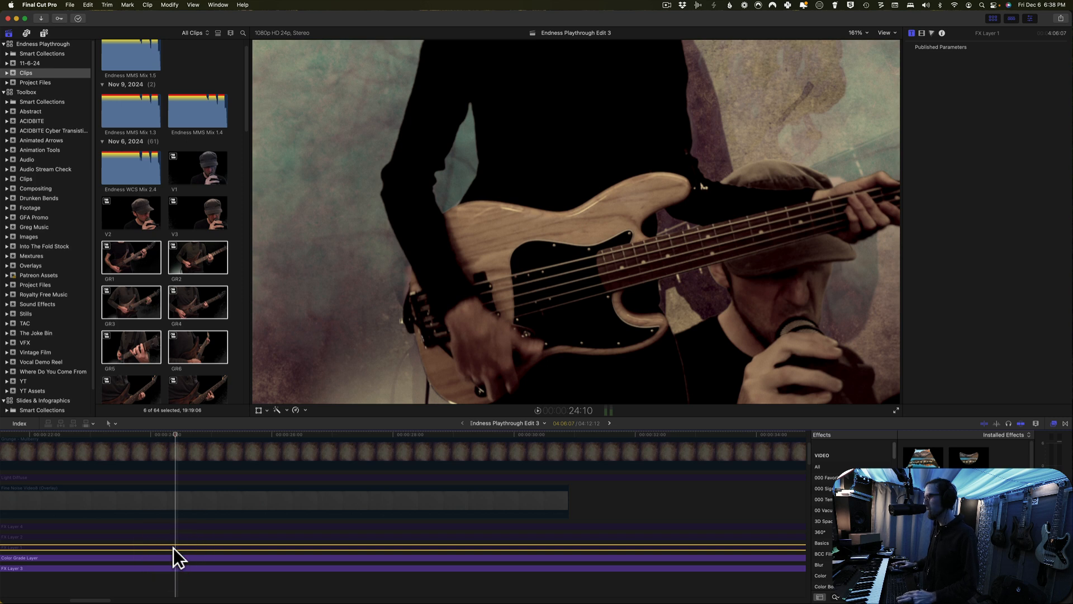
key("v")
left_click(177, 536)
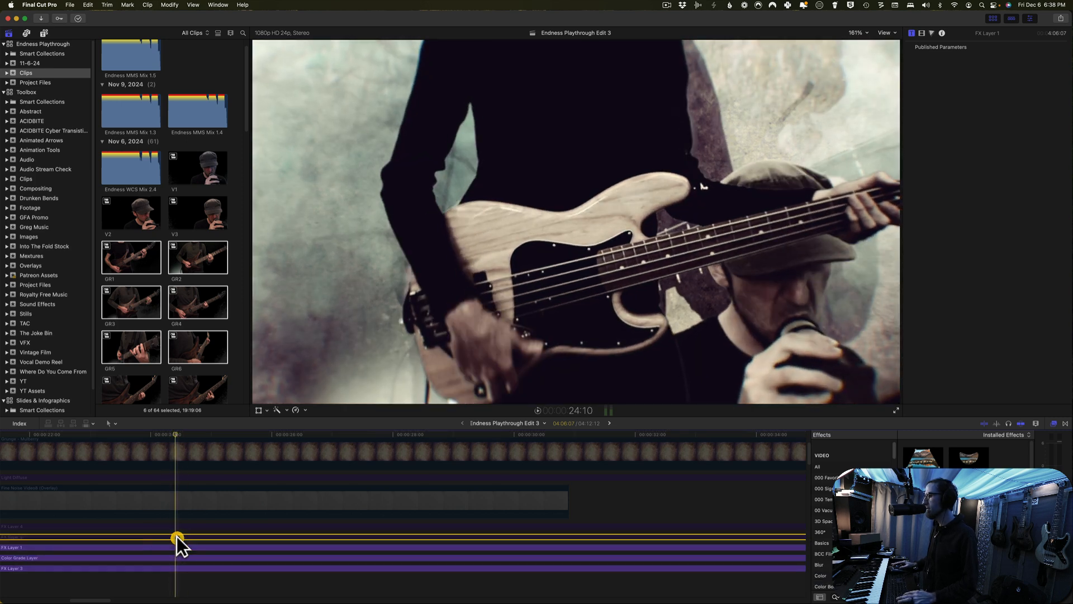
key("v")
left_click(175, 523)
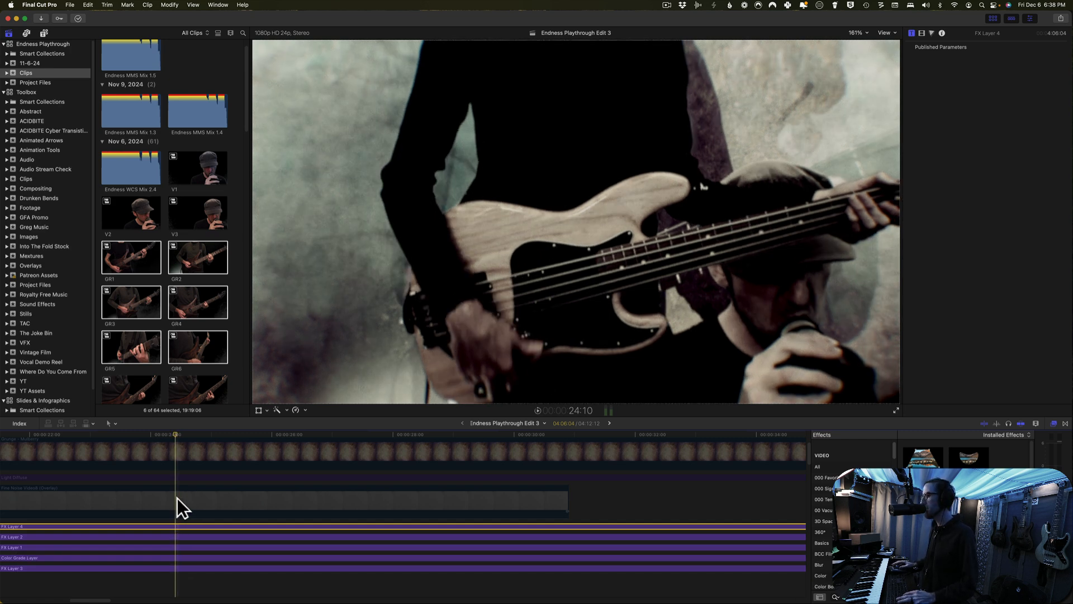
- Preview the Fine Noise Video8 (Overlay) clip at the playhead by enabling it, and disable it again
left_click(177, 498)
key("v")
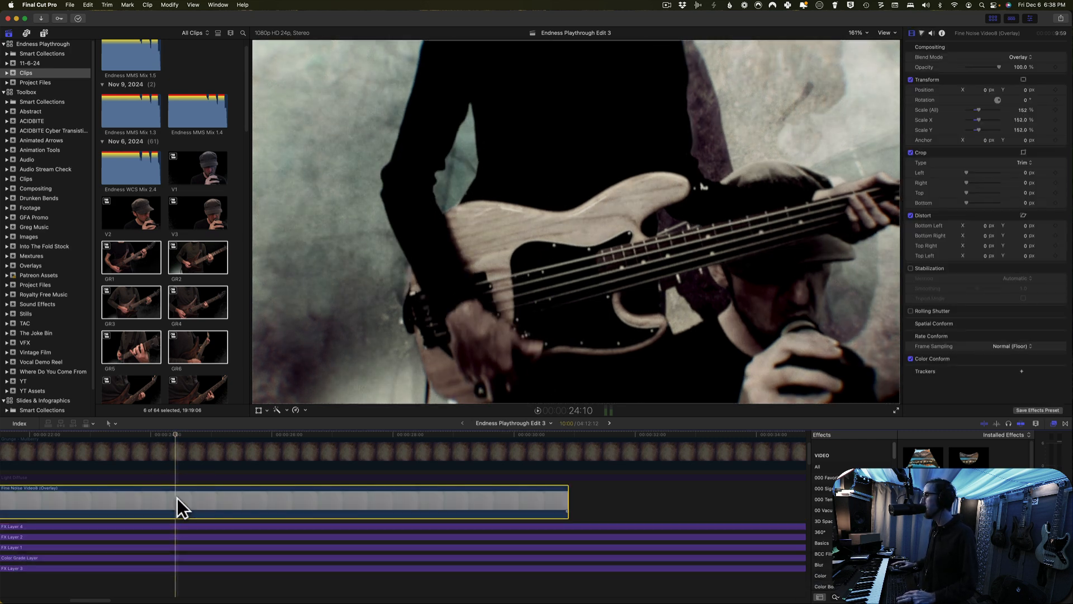
key("super+minus")
key("super+minus")
key("super+minus")
- Enable the Light Diffuse layer above the fine noise clips, toggling it to compare its glow
left_click(192, 498)
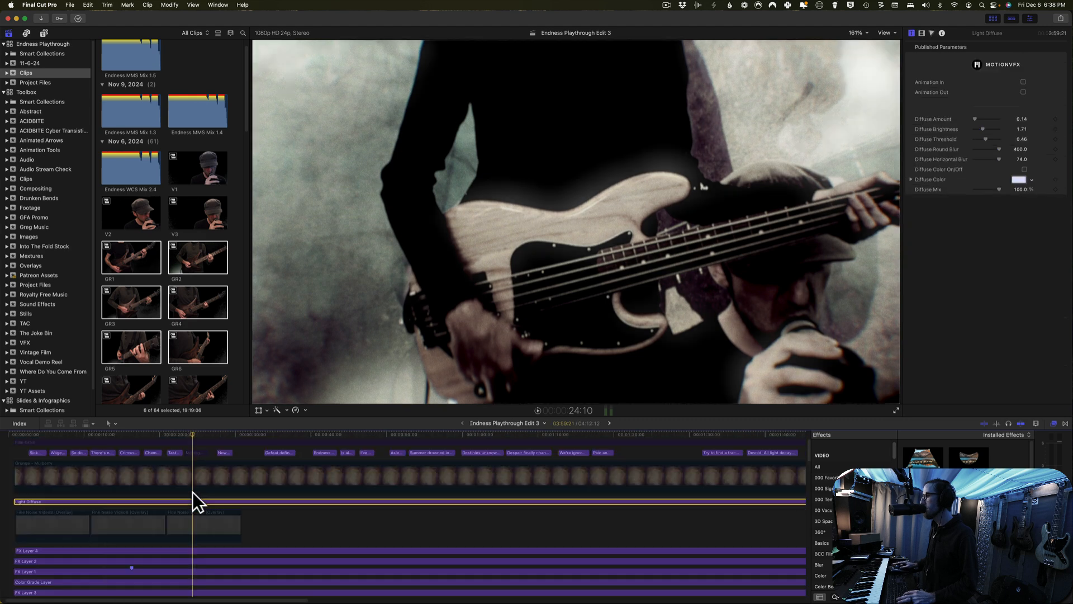
key("v")
key("v")
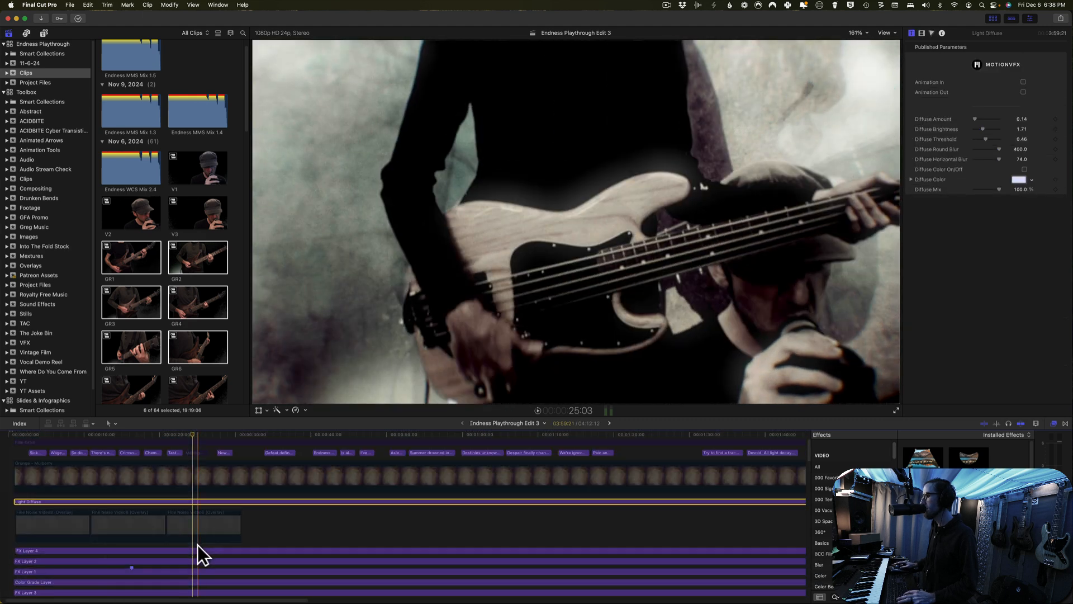
- Toggle the FX Layer 4 adjustment layer off and on to compare its effect on the bass shot
left_click(196, 551)
key("v")
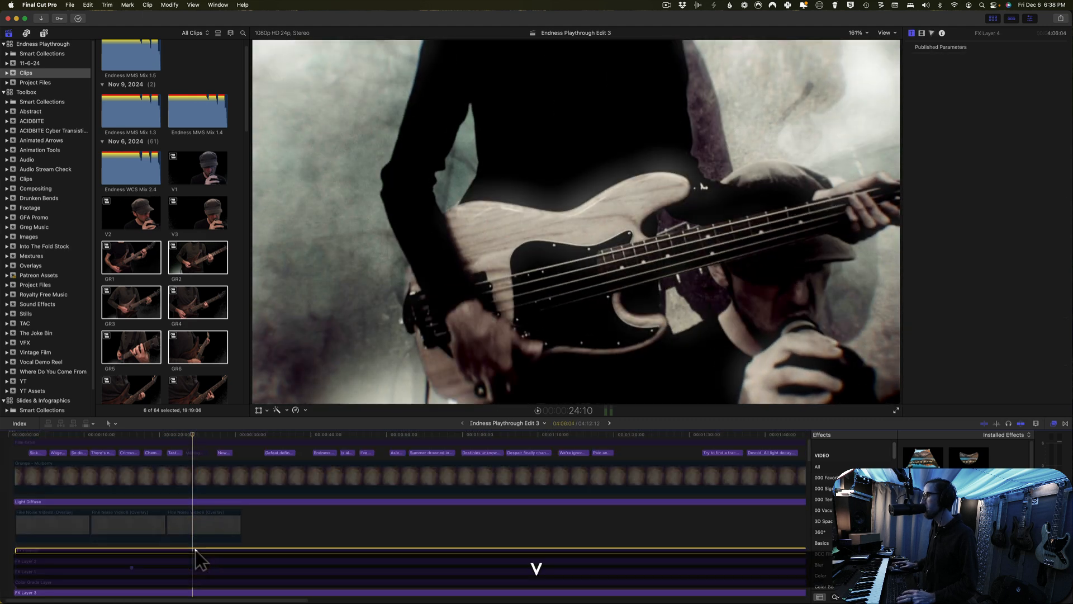
key("v")
- Preview the "Making me retch merely at the sight" lyric title at the playhead by enabling it, and disable it again
scroll(192, 481, "up", 2)
left_click(190, 474)
key("v")
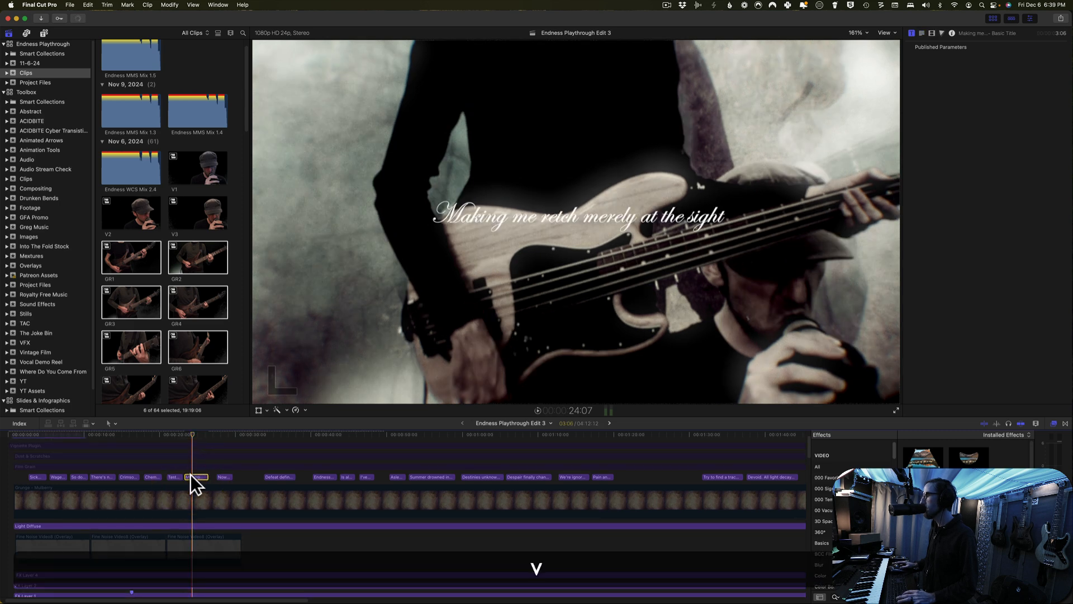
key("v")
- Enable the Film Grain layer above the lyric titles and the Dust & Scratches layer directly above it
scroll(189, 471, "up", 2)
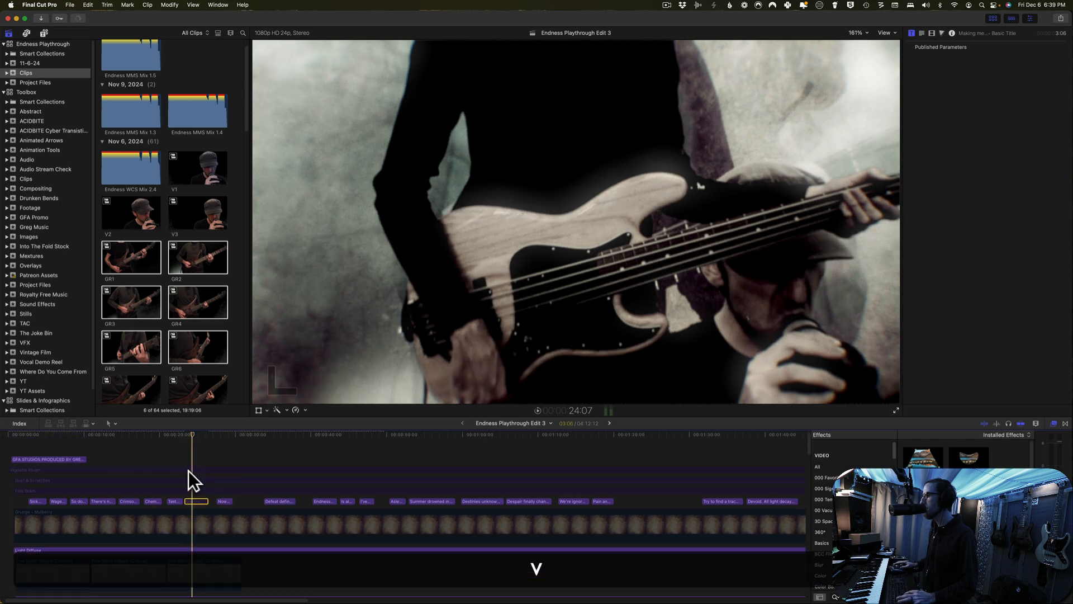
left_click(194, 490)
key("v")
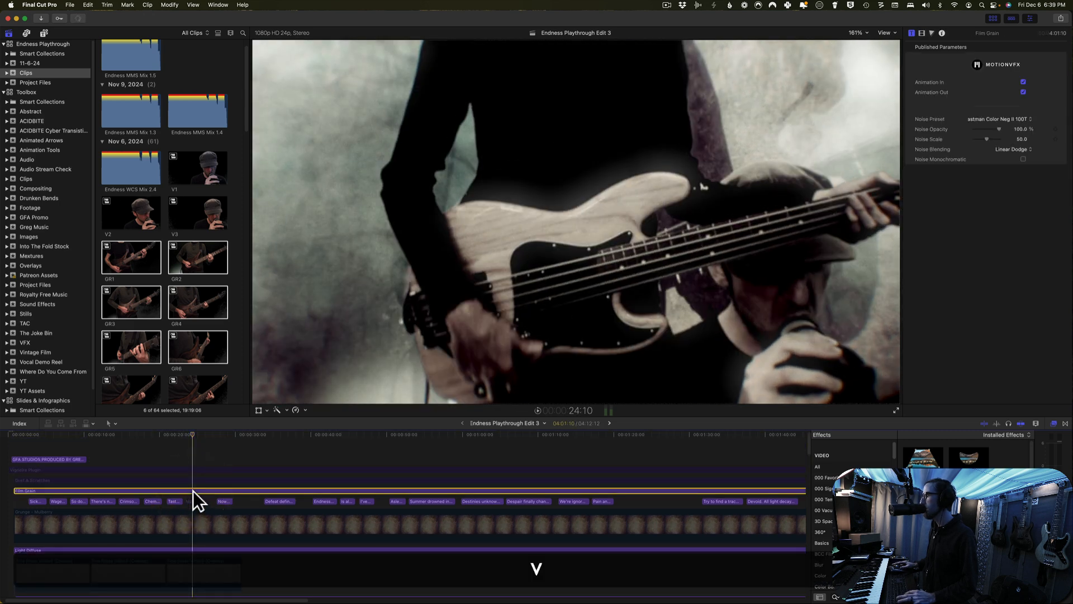
left_click(194, 479)
key("v")
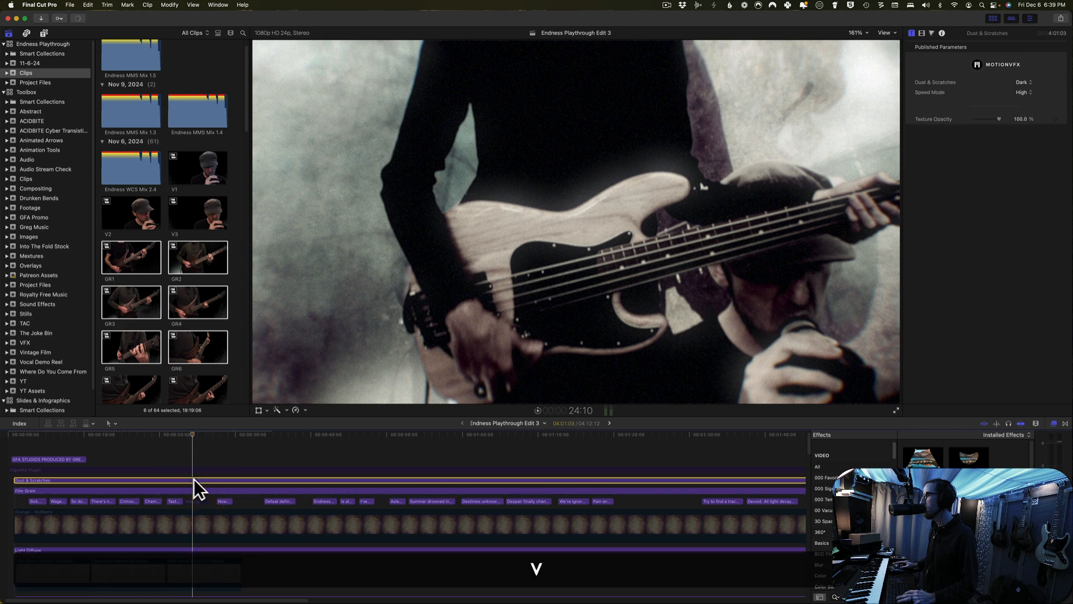
- Enable the Vignette Plugin layer, toggling it to compare, and turn on the "Making me retch merely at the sight" lyric title
left_click(193, 469)
key("v")
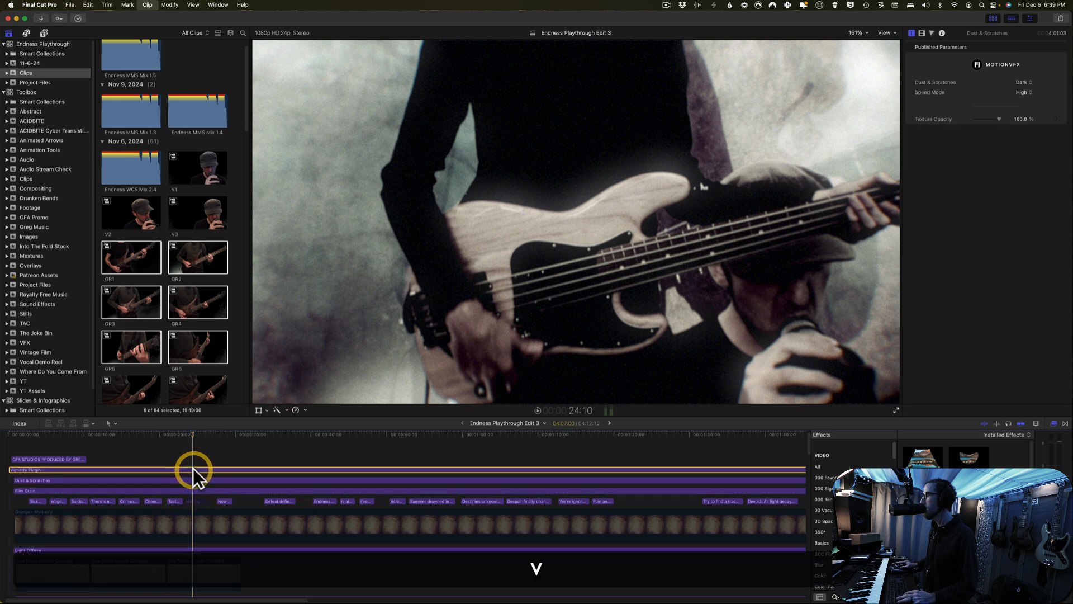
key("v")
key("v")
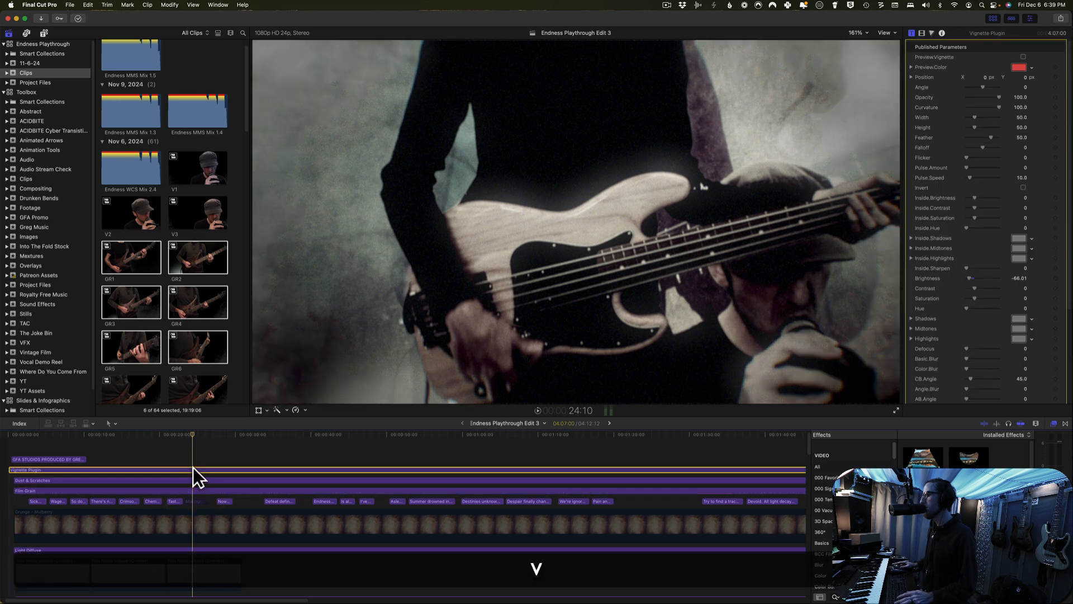
left_click(193, 499)
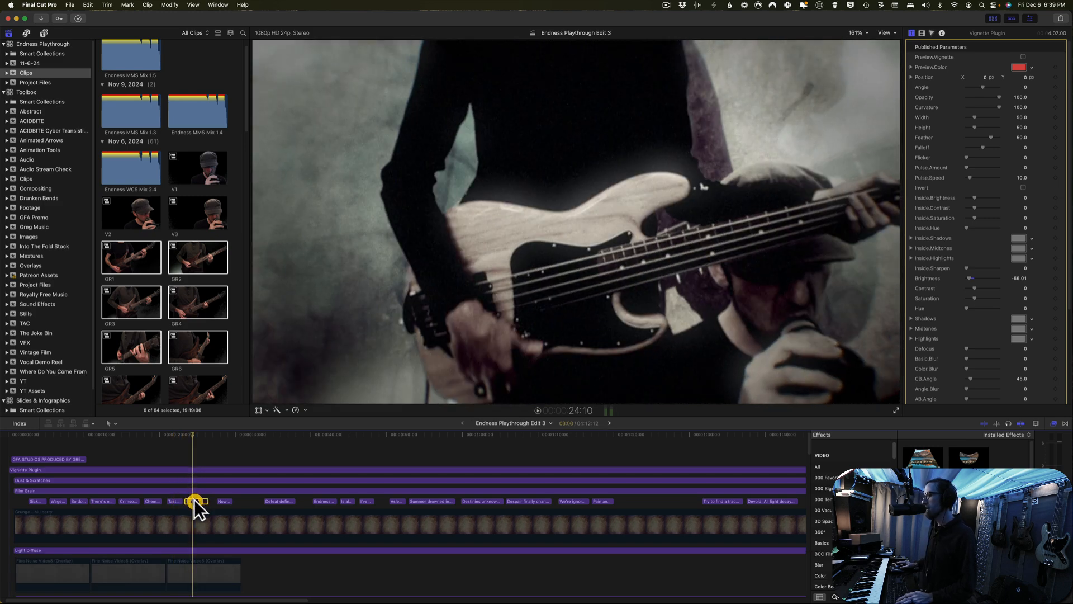
key("v")
- Place the playhead over the IMG_1154 overlay clip at about 1:20:23 and open the clip's blend mode choices
scroll(199, 501, "down", 3)
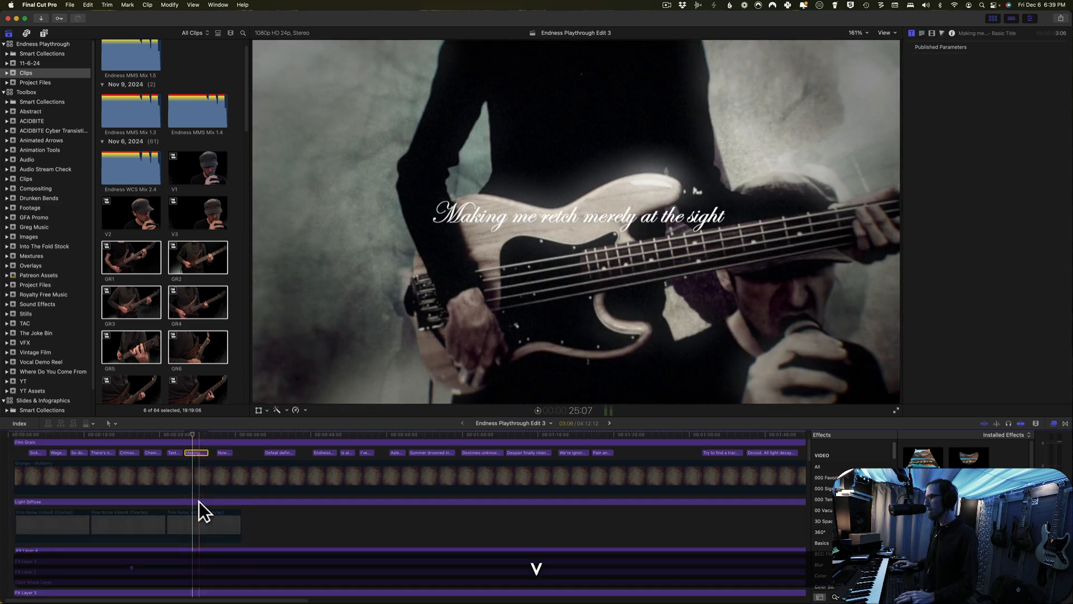
scroll(246, 488, "down", 5)
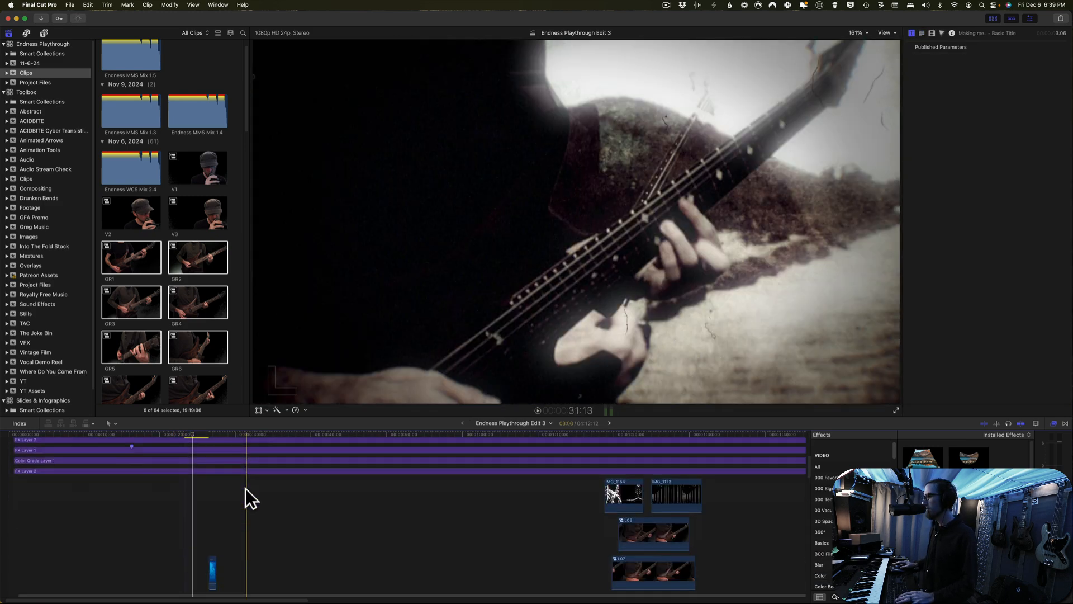
scroll(308, 498, "up", 3)
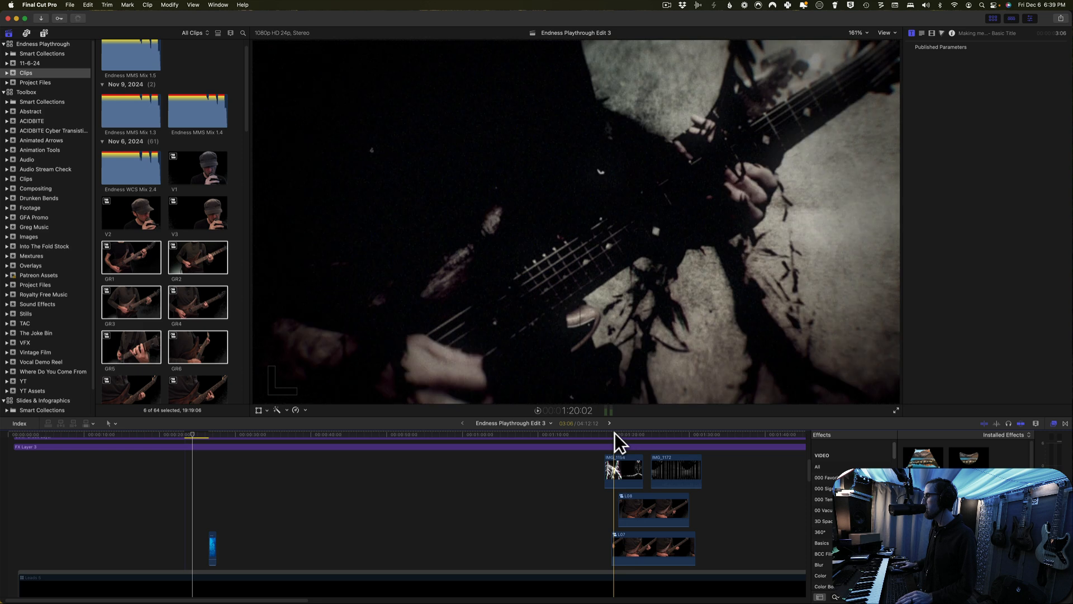
scroll(606, 500, "up", 3)
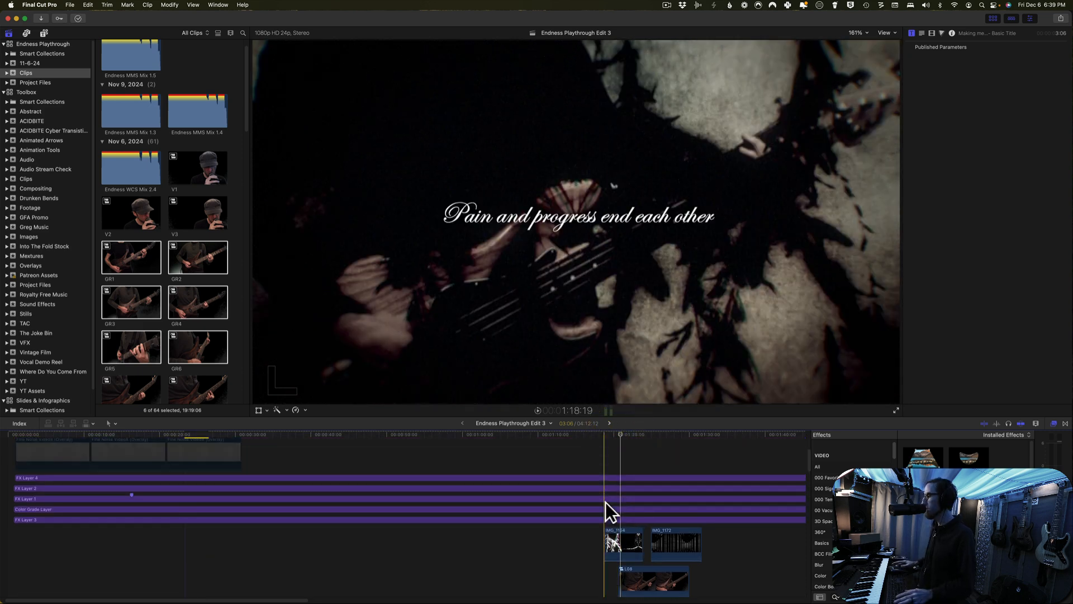
left_click(619, 436)
scroll(618, 467, "up", 5)
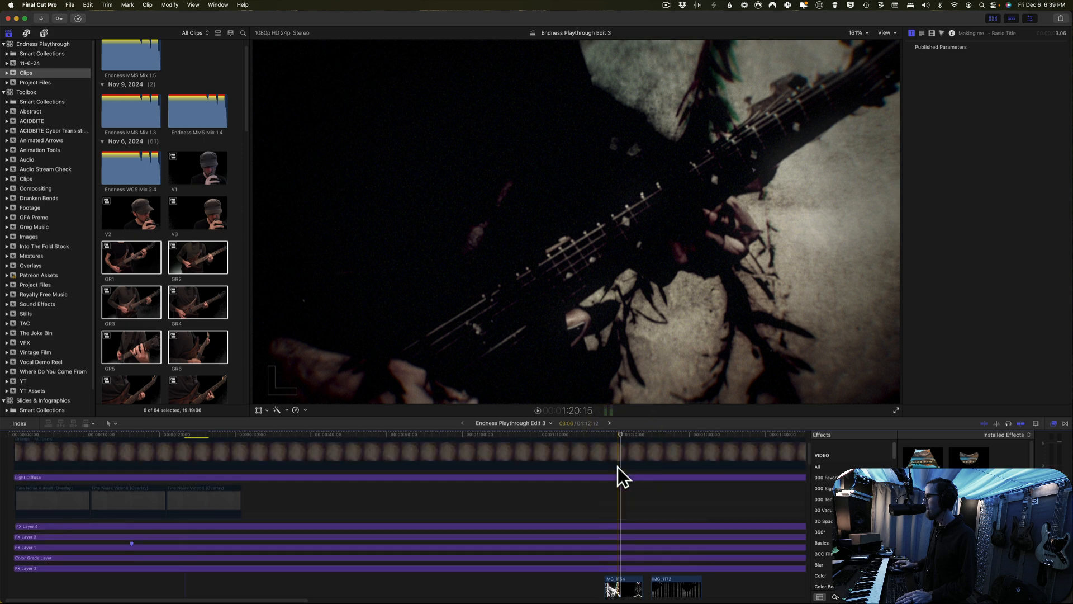
scroll(622, 460, "up", 1)
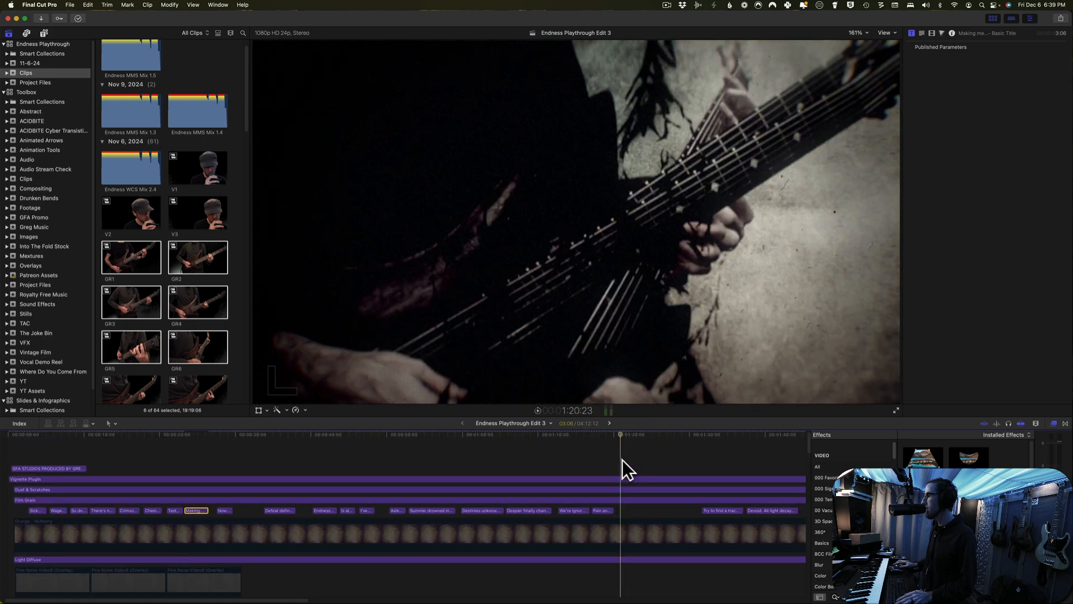
key("super+s")
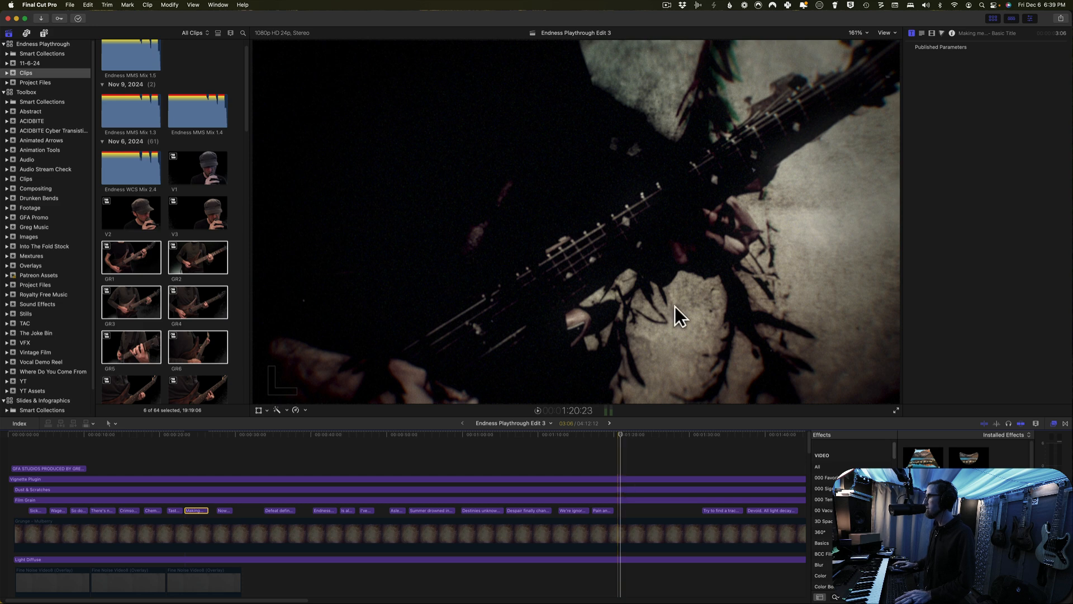
scroll(621, 530, "down", 5)
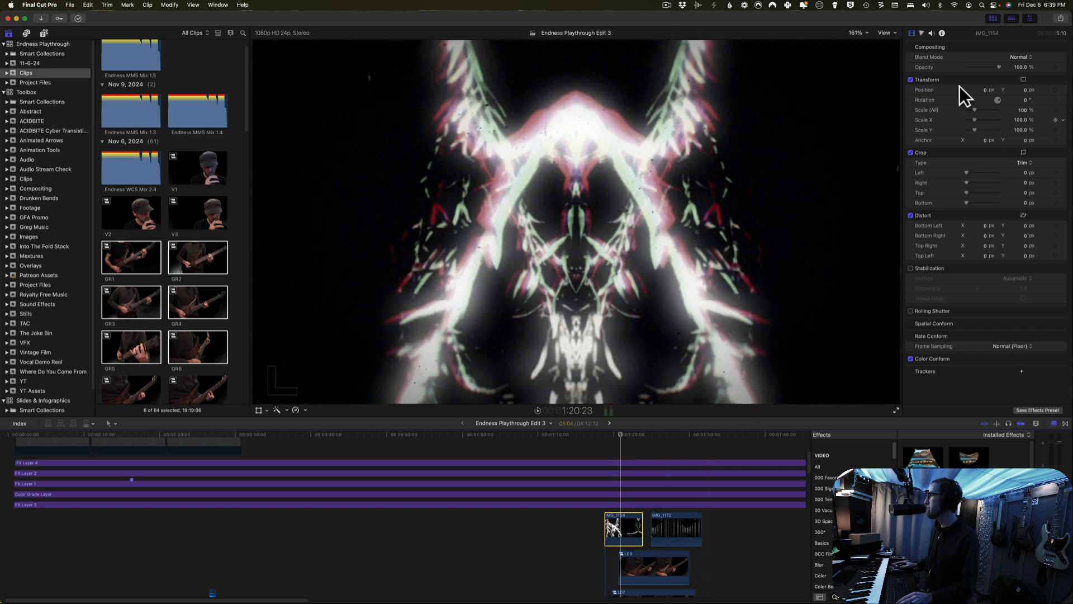
left_click(1020, 56)
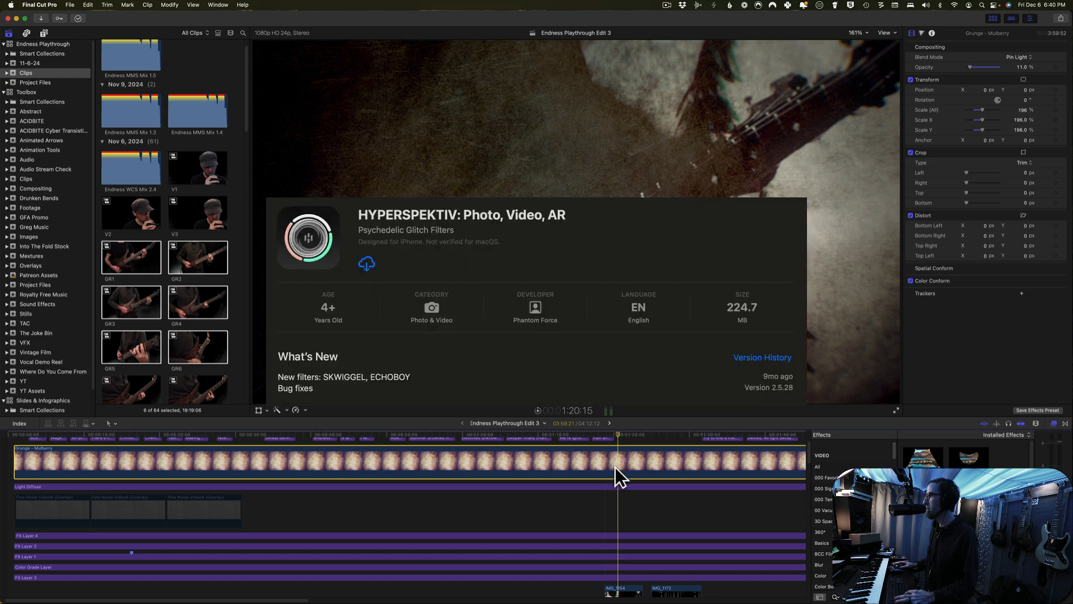
- Toggle the Grunge - Mulberry overlay clip off and on to compare the image with and without its texture
key("v")
key("v")
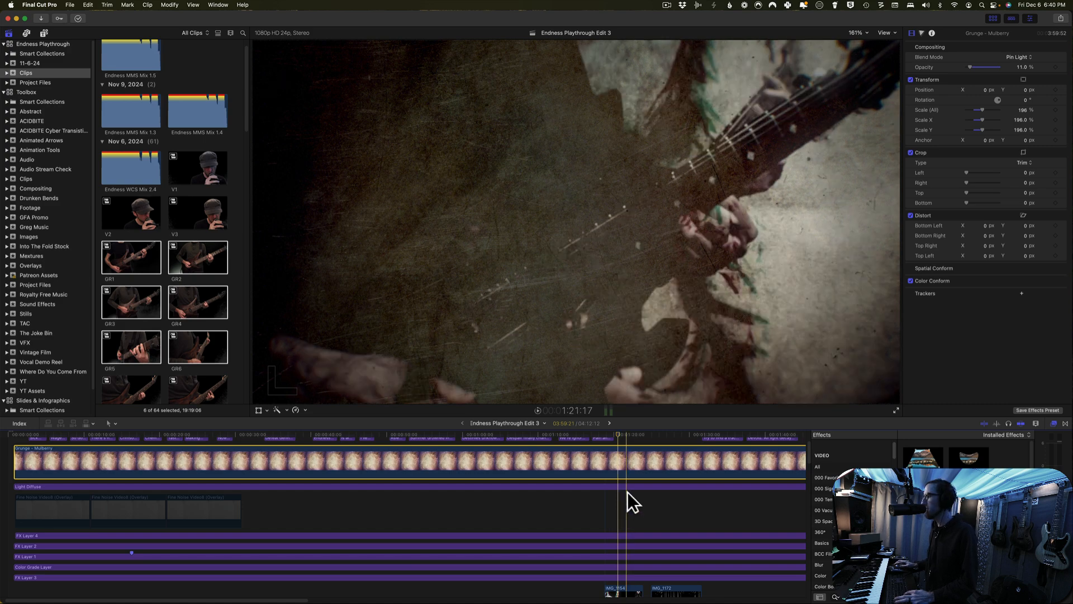
scroll(627, 493, "up", 3)
key("v")
key("v")
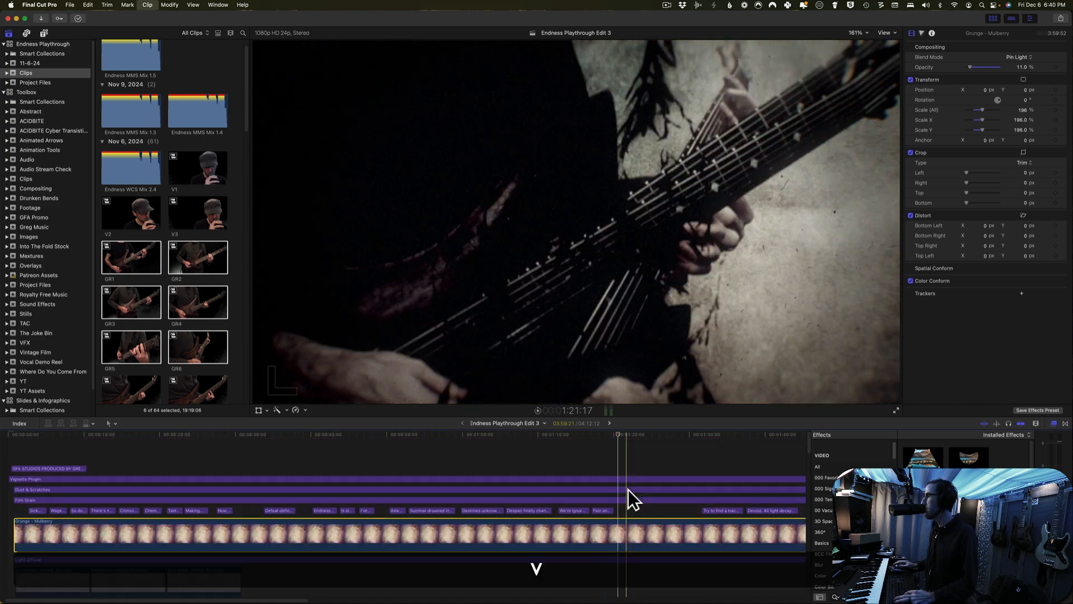
- Look through the blend mode options of the IMG_1172 clip with the playhead over it at about 1:28:09, leaving without choosing one
scroll(612, 505, "down", 5)
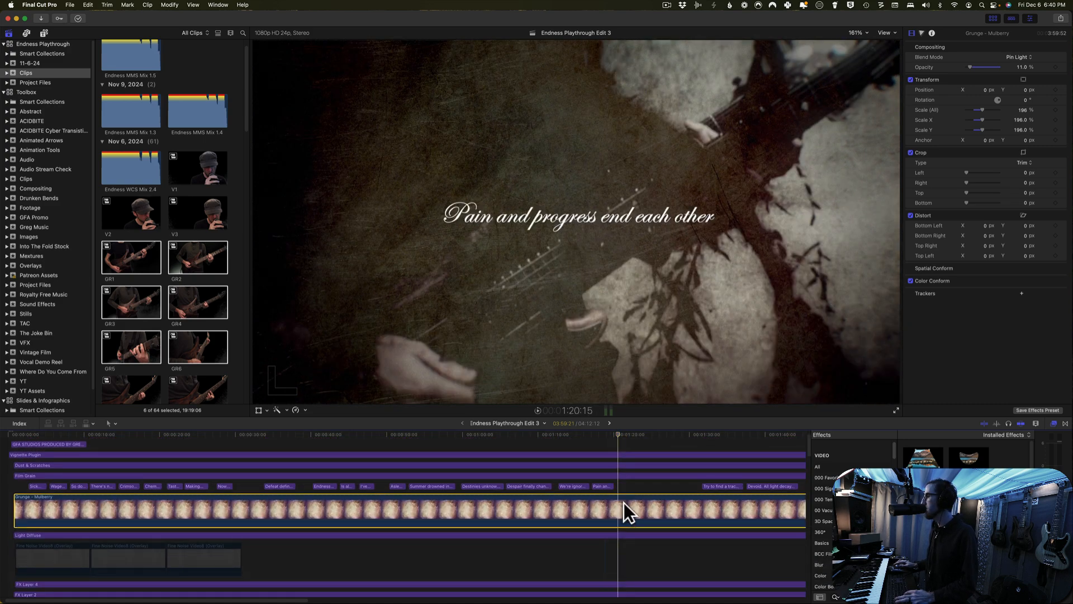
scroll(625, 504, "down", 4)
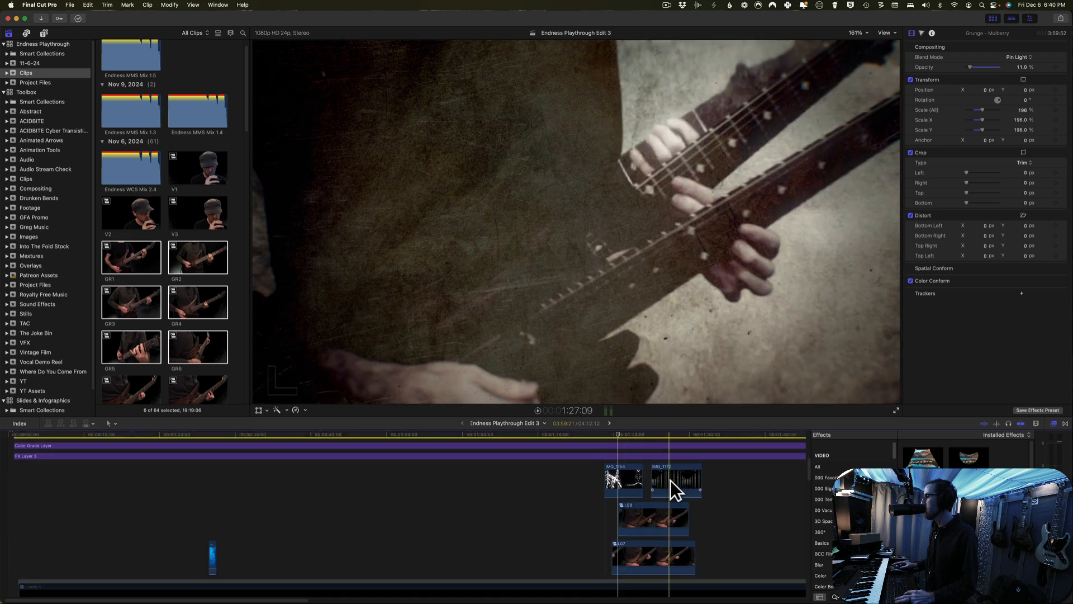
left_click(670, 480)
left_click(677, 434)
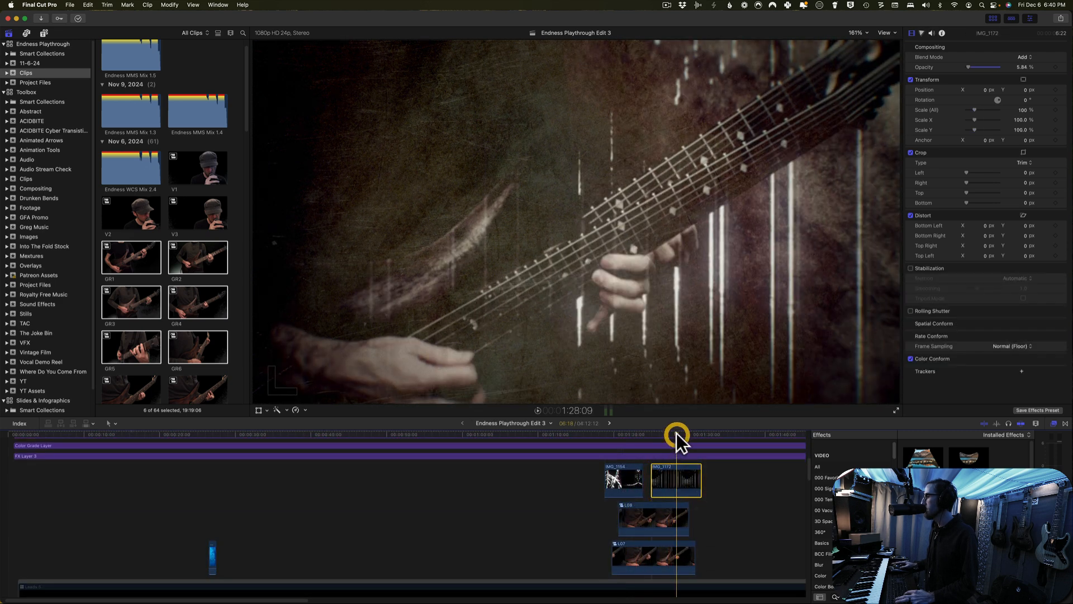
scroll(670, 464, "up", 3)
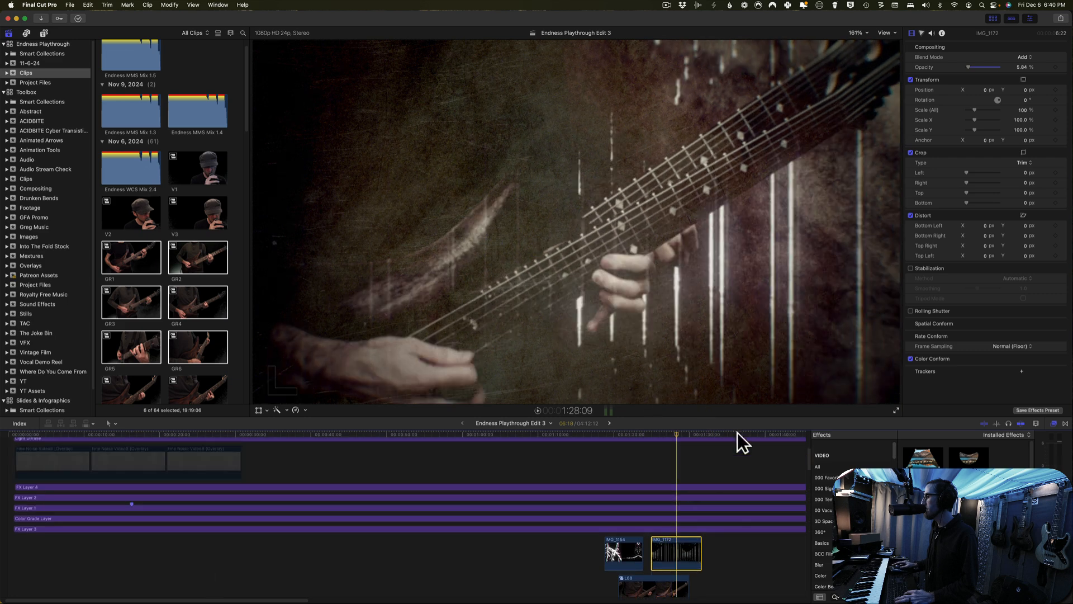
left_click(1023, 57)
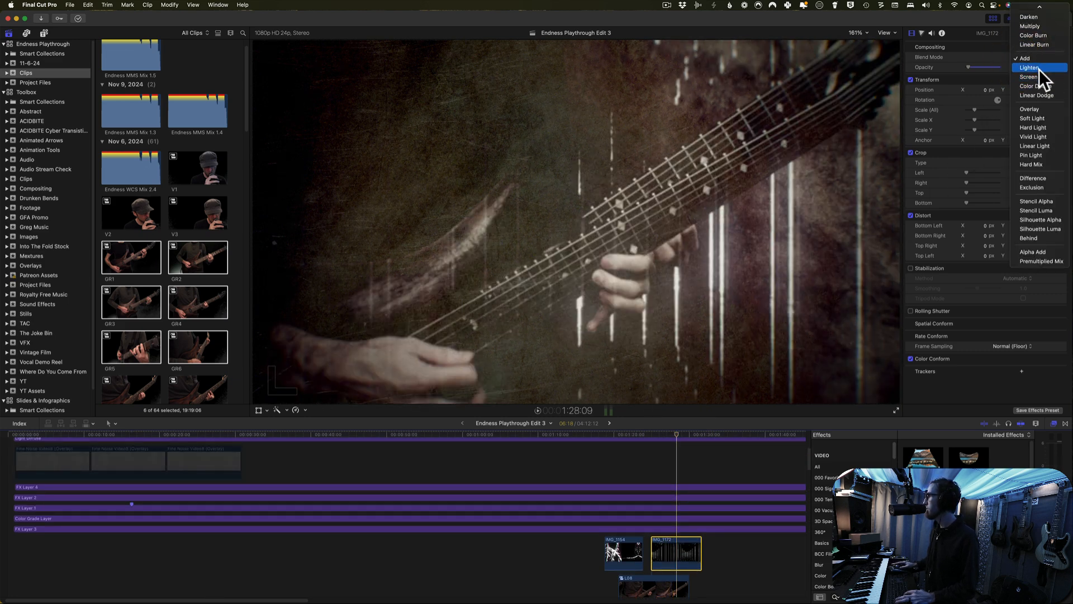
mouse_move(1041, 9)
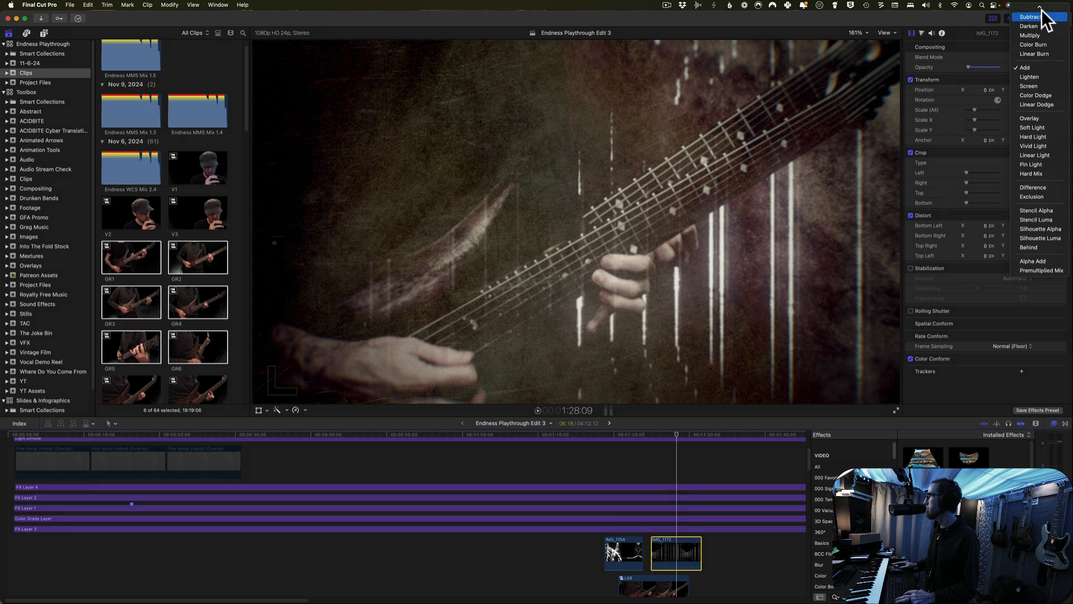
left_click(982, 19)
- Compare several moments of the IMG_1146 overlay clip, ending at about 2:40:07, and select the clip to examine its compositing settings
scroll(672, 455, "down", 5)
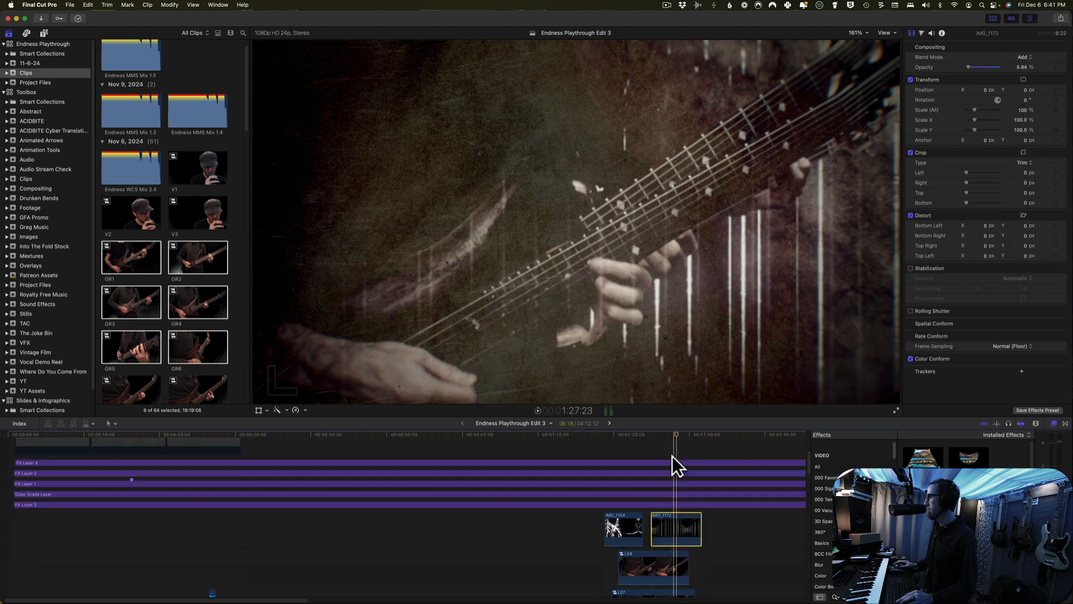
scroll(698, 496, "down", 2)
scroll(699, 496, "up", 2)
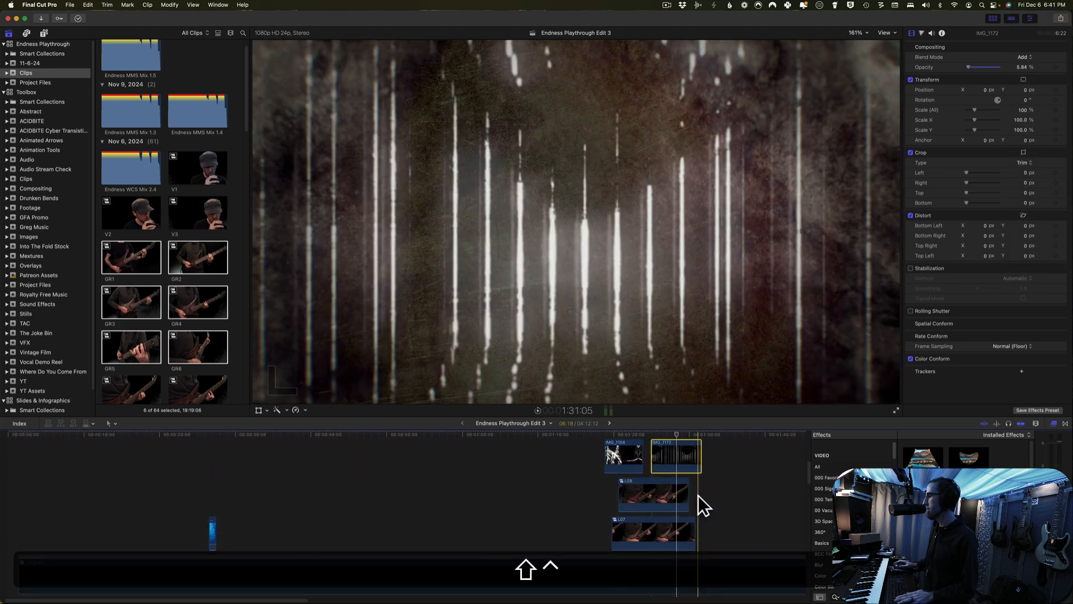
scroll(699, 496, "right", 10)
scroll(699, 495, "right", 3)
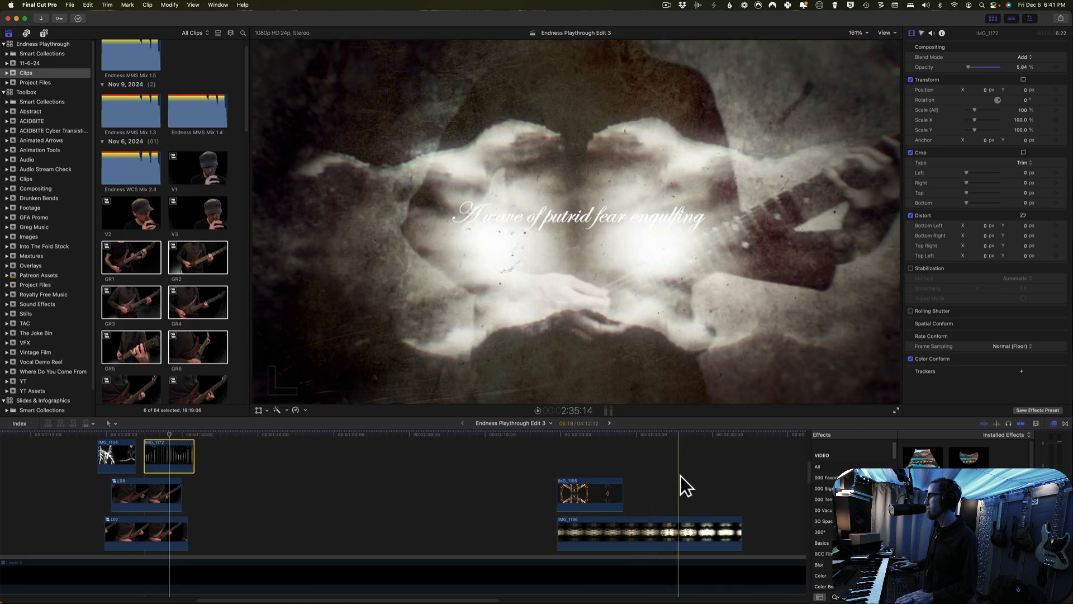
left_click(703, 435)
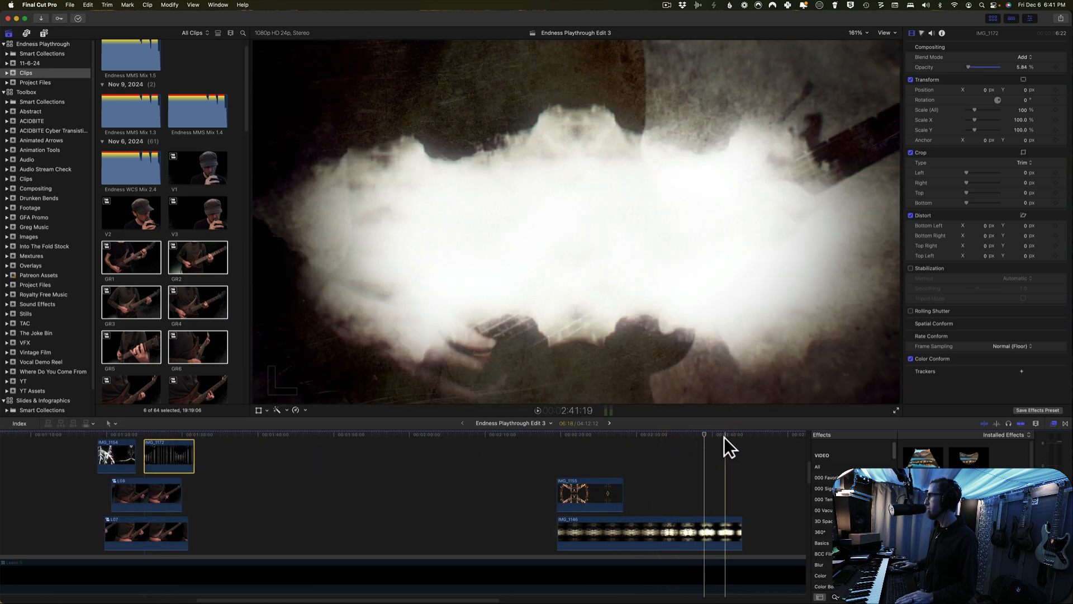
left_click(684, 435)
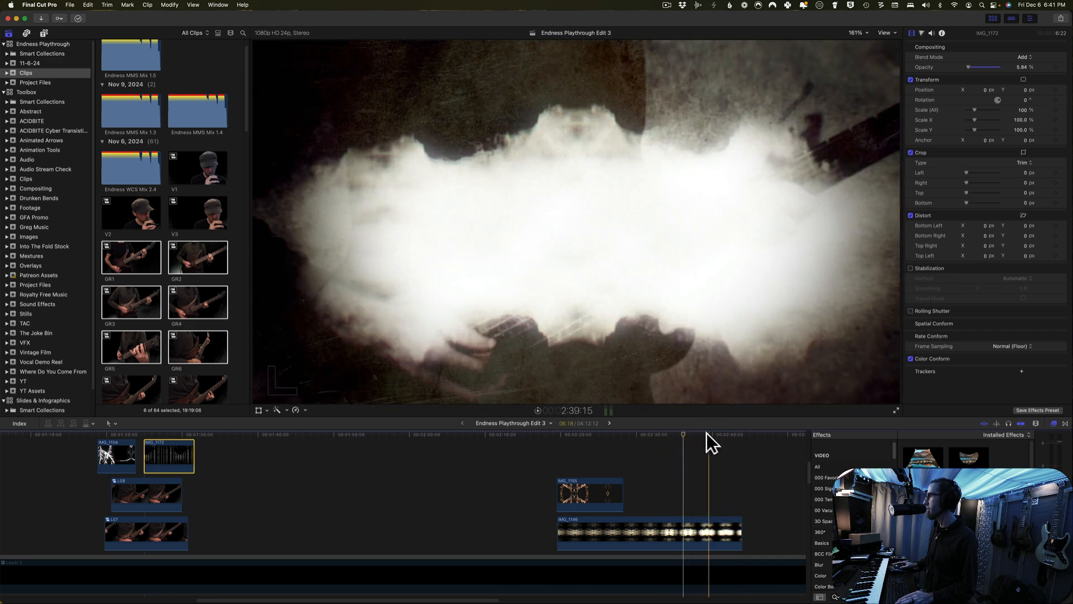
left_click(711, 435)
scroll(708, 500, "down", 5)
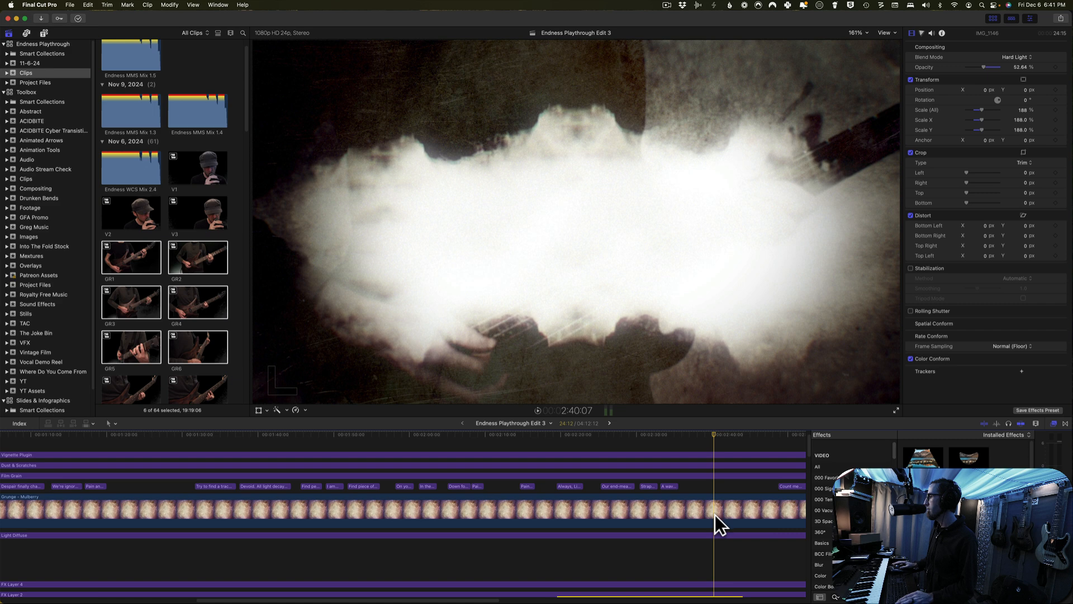
left_click(715, 514)
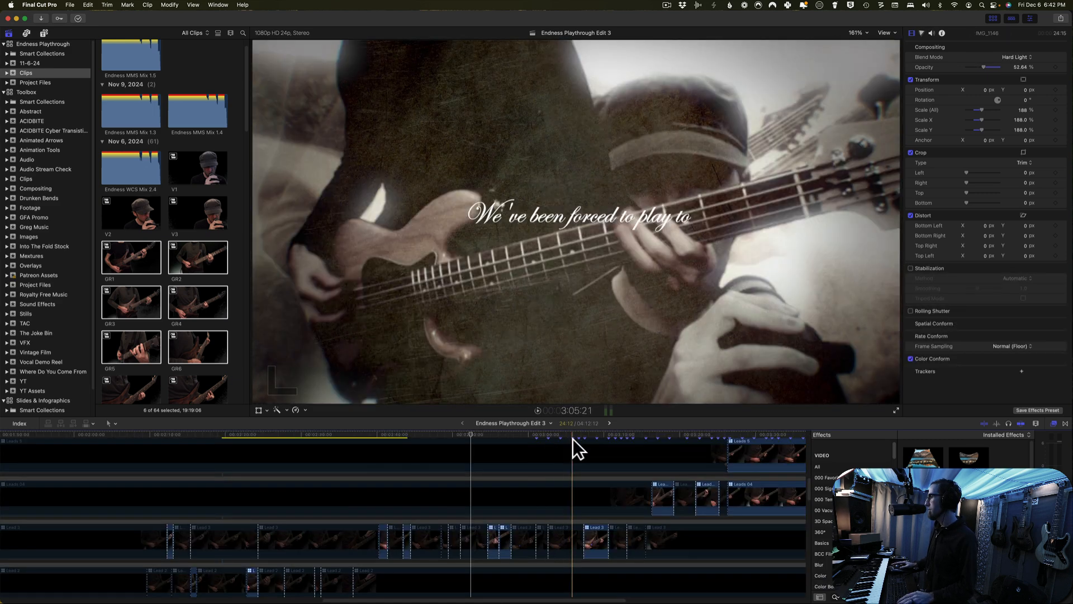
- Move the playhead to about 2:09:22 over the bass and vocal clips above the Grunge - Decay background
scroll(585, 465, "down", 3)
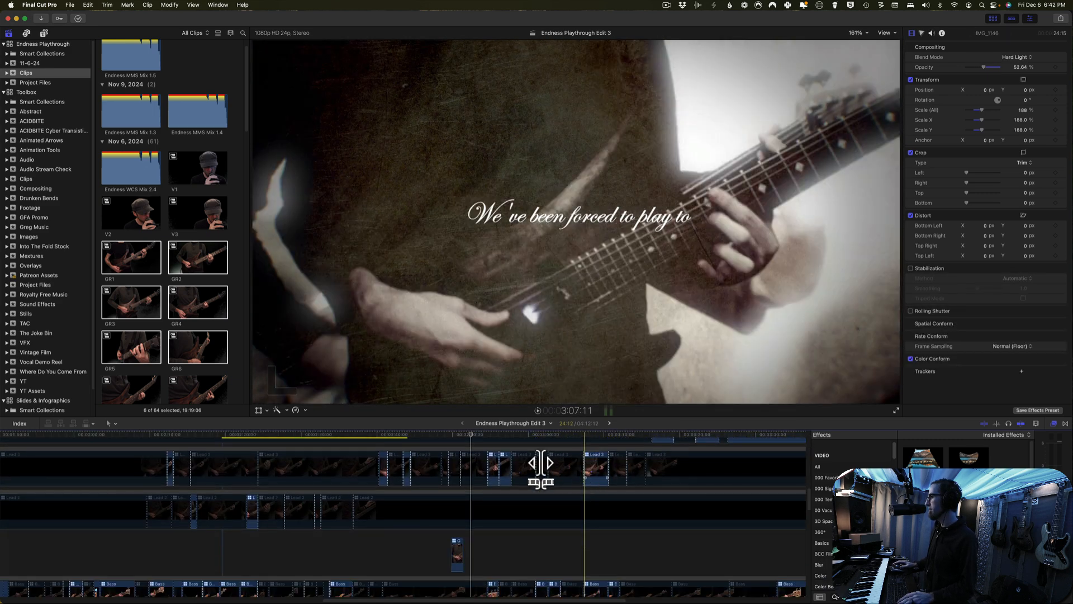
scroll(404, 541, "down", 5)
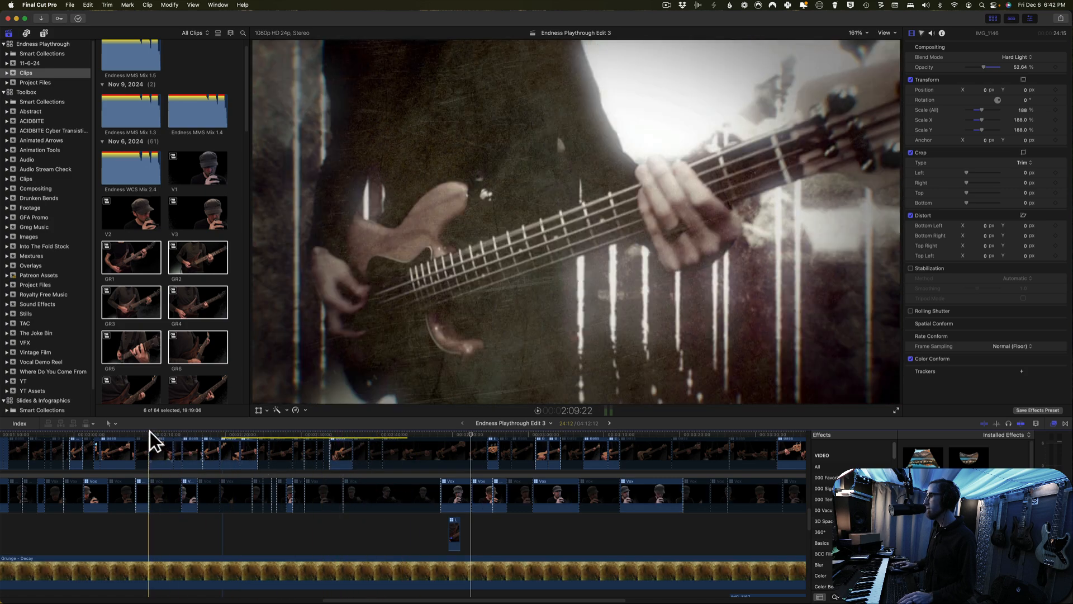
left_click(148, 434)
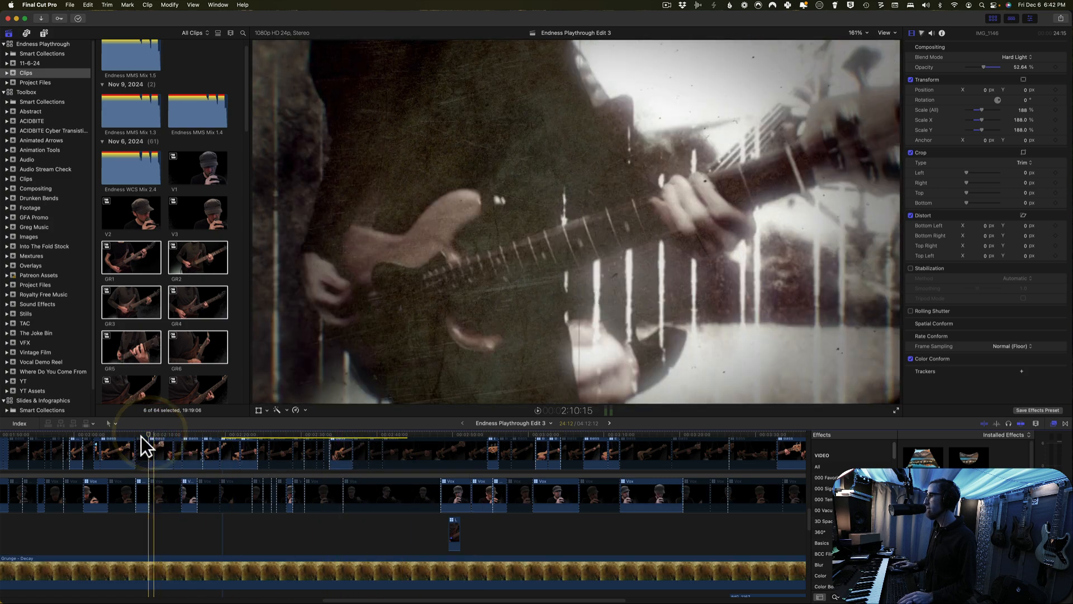
- Show the multicam angles beside the picture in the viewer
left_click(171, 6)
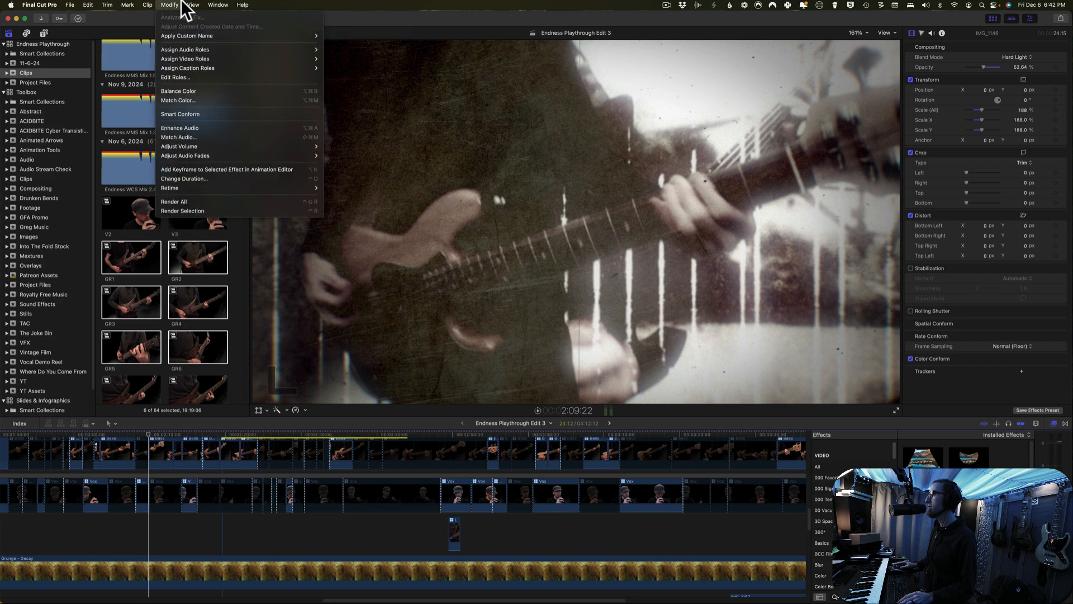
mouse_move(193, 12)
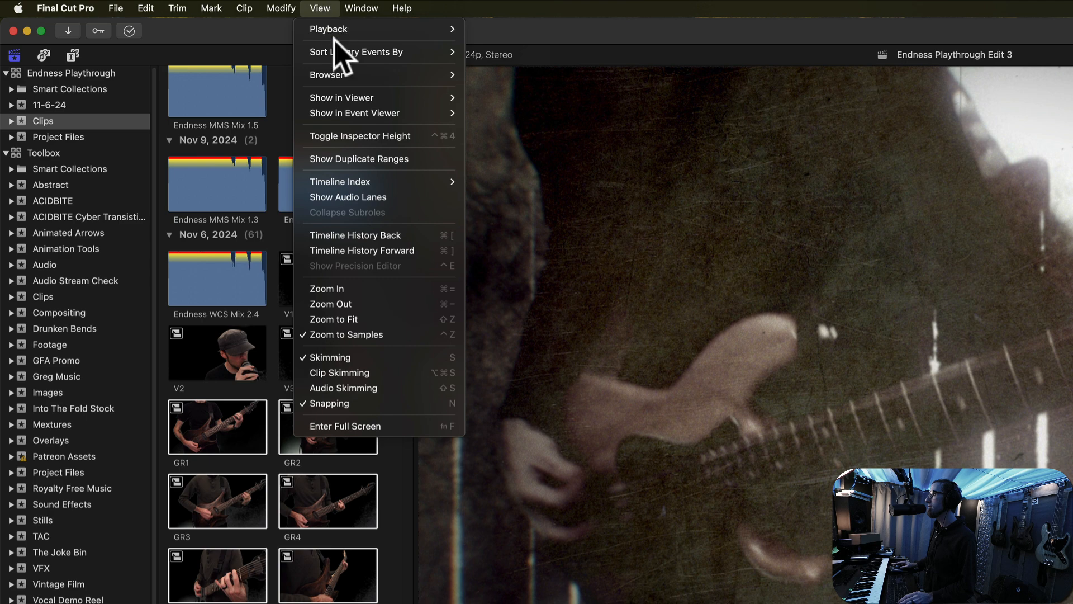
mouse_move(289, 68)
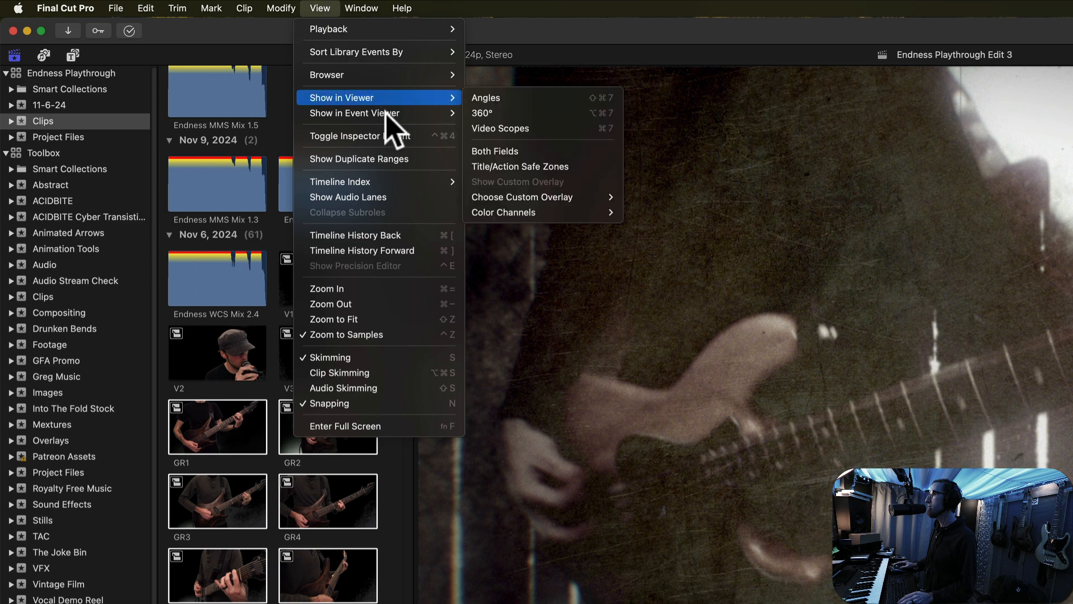
left_click(490, 99)
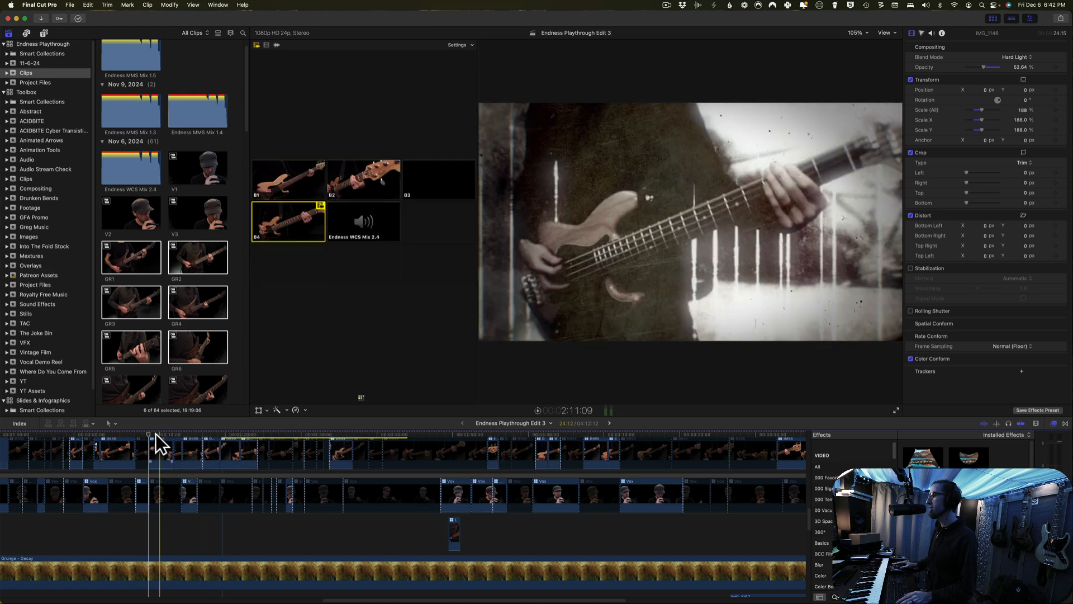
- Compare the bass multicam angles with the playhead at about 2:10:15 and 2:09:22, ending at about 2:13:04
left_click(151, 433)
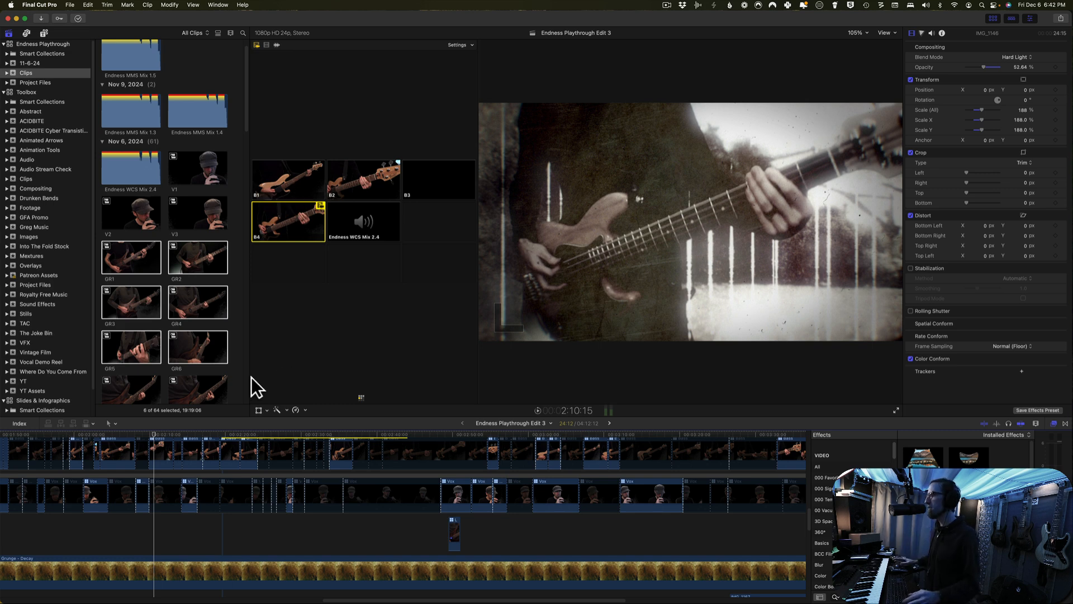
left_click(149, 434)
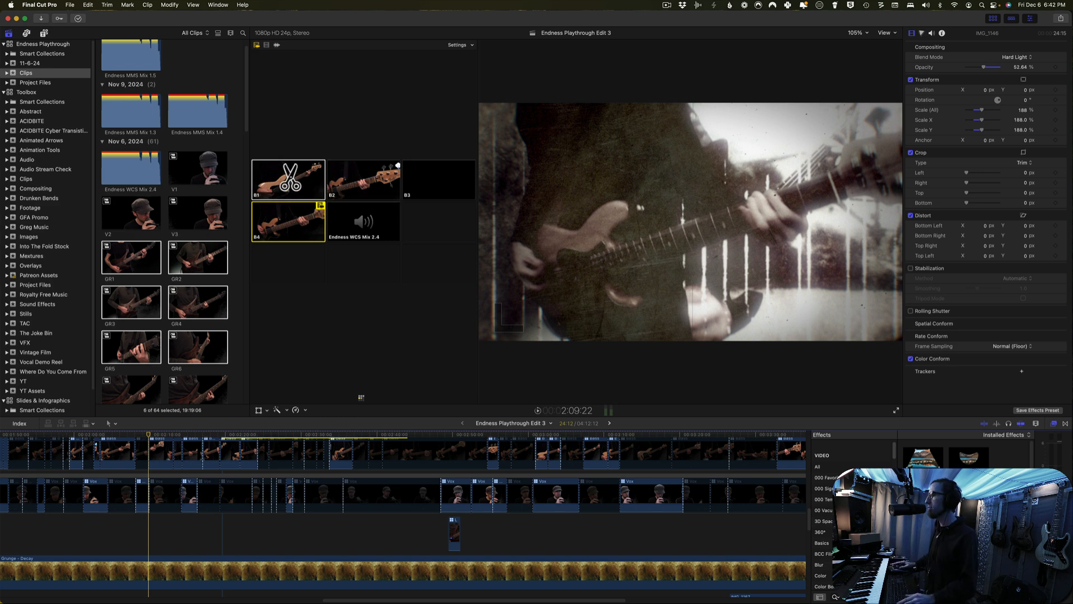
key("Down")
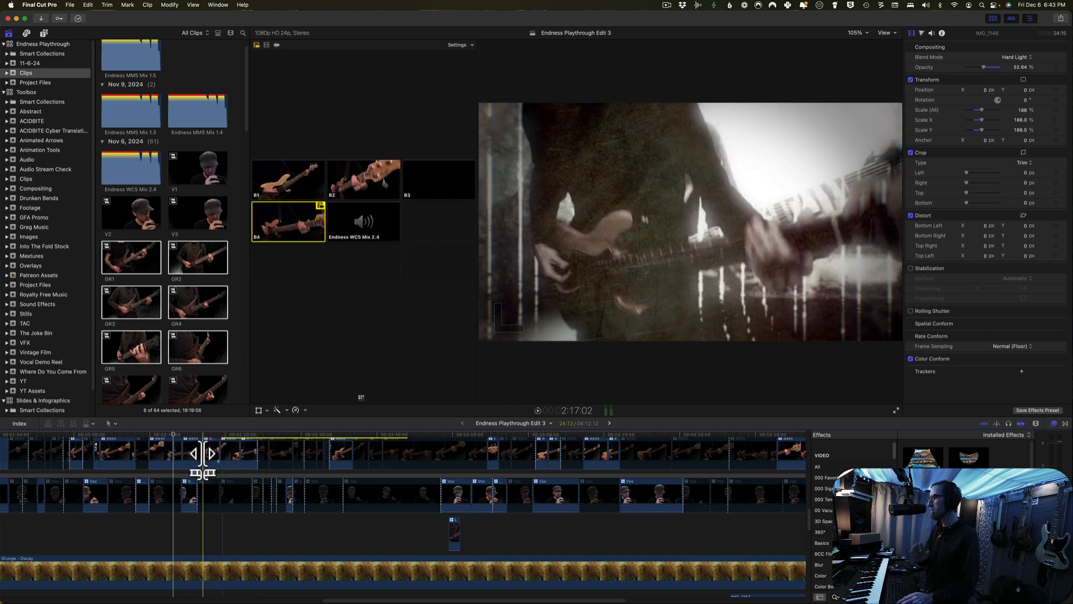
- Look through the vocal, bass and lead guitar multicam layers and their angles between about 2:13 and 2:38
scroll(194, 471, "down", 5)
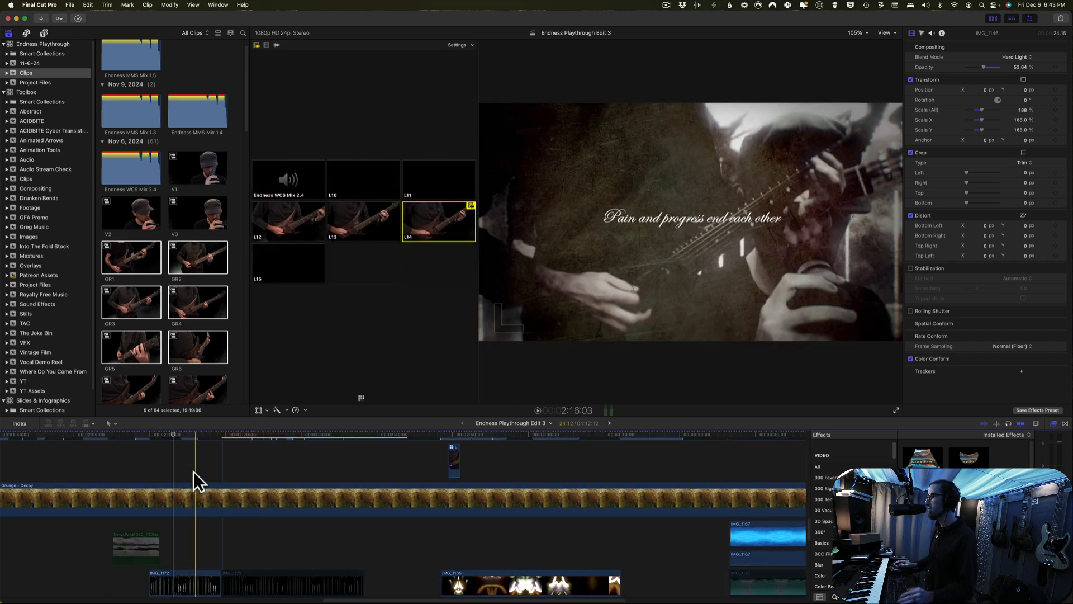
scroll(194, 472, "up", 5)
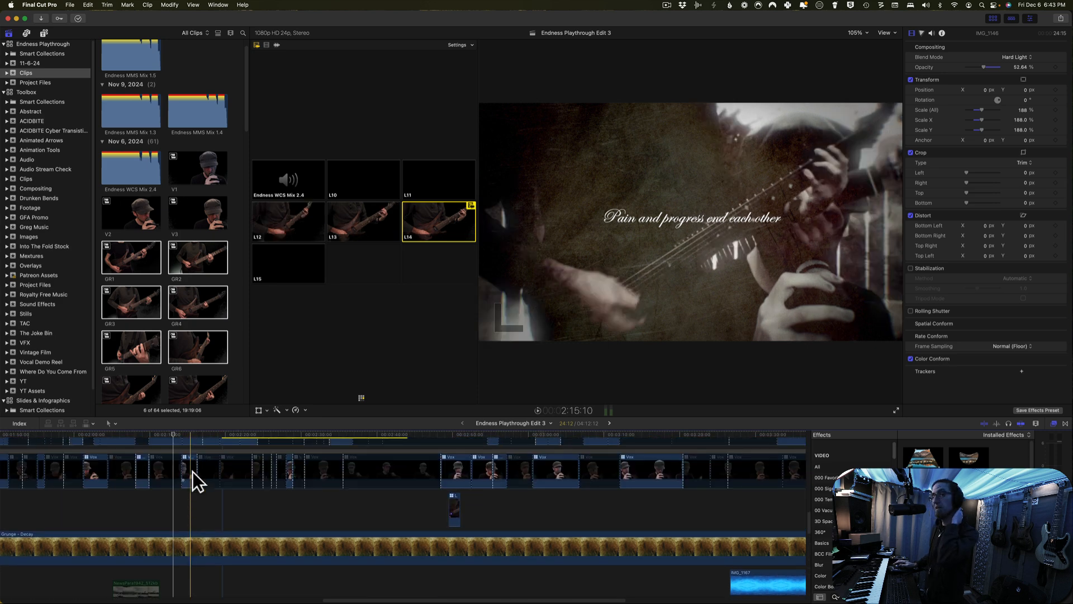
scroll(192, 471, "down", 8)
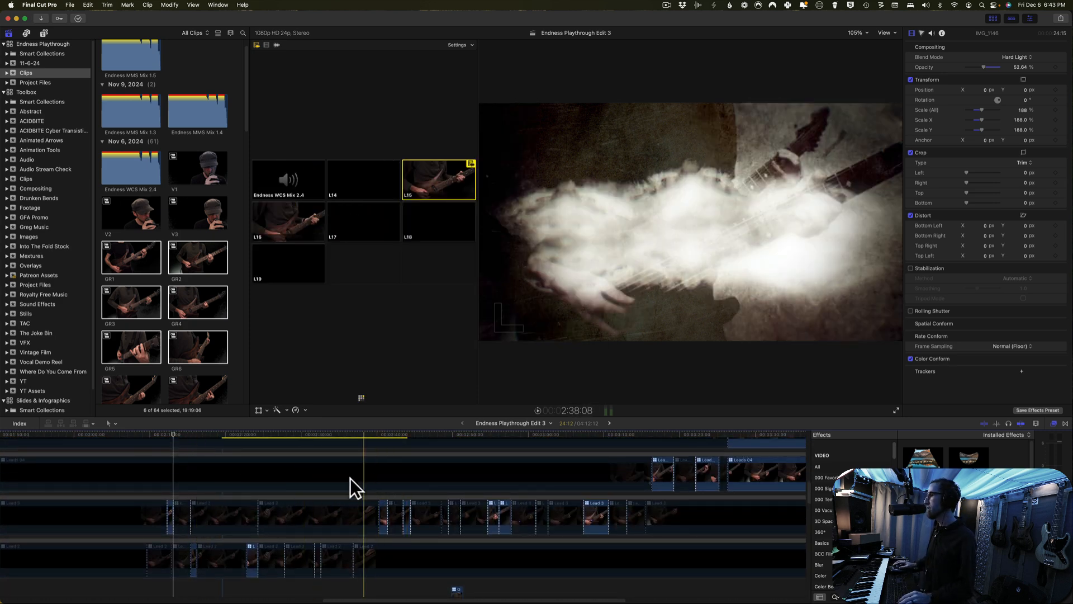
scroll(316, 483, "down", 2)
scroll(316, 484, "down", 8)
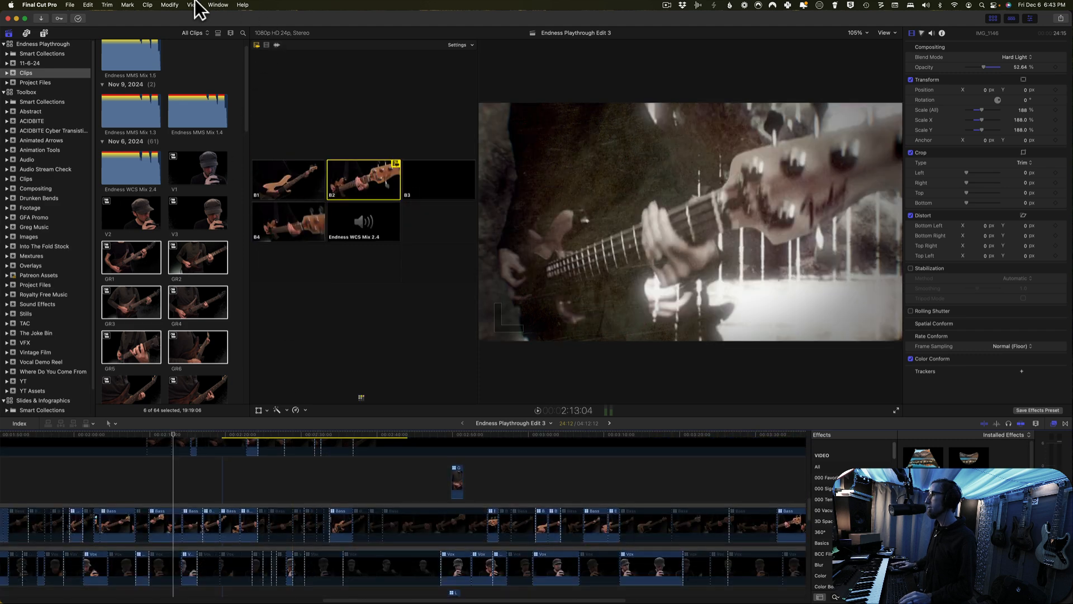
- Hide the multicam angles so the viewer shows only the edited picture
left_click(179, 6)
mouse_move(199, 5)
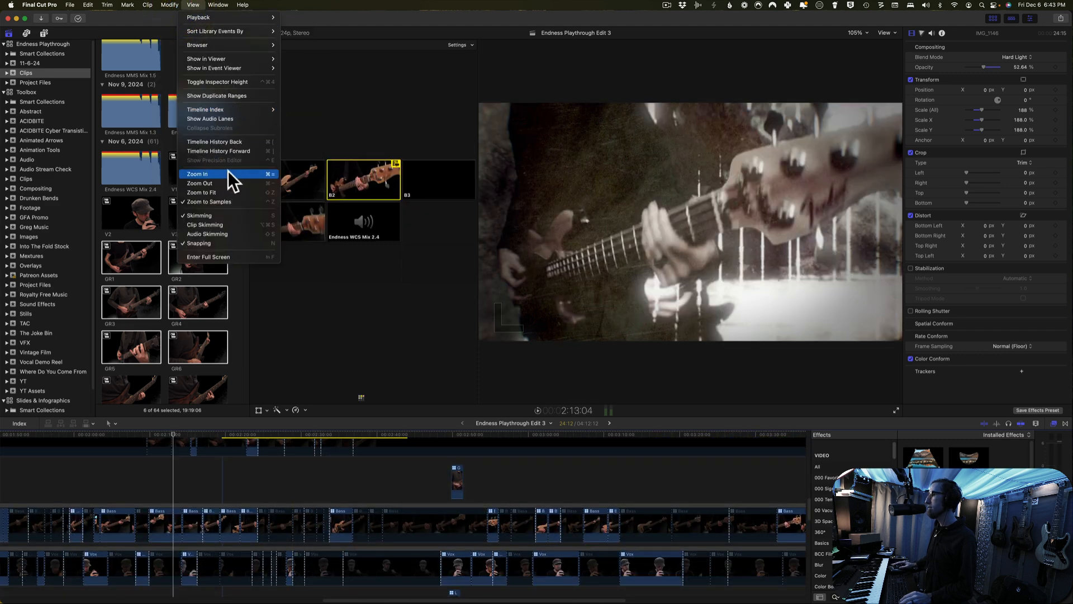
mouse_move(226, 66)
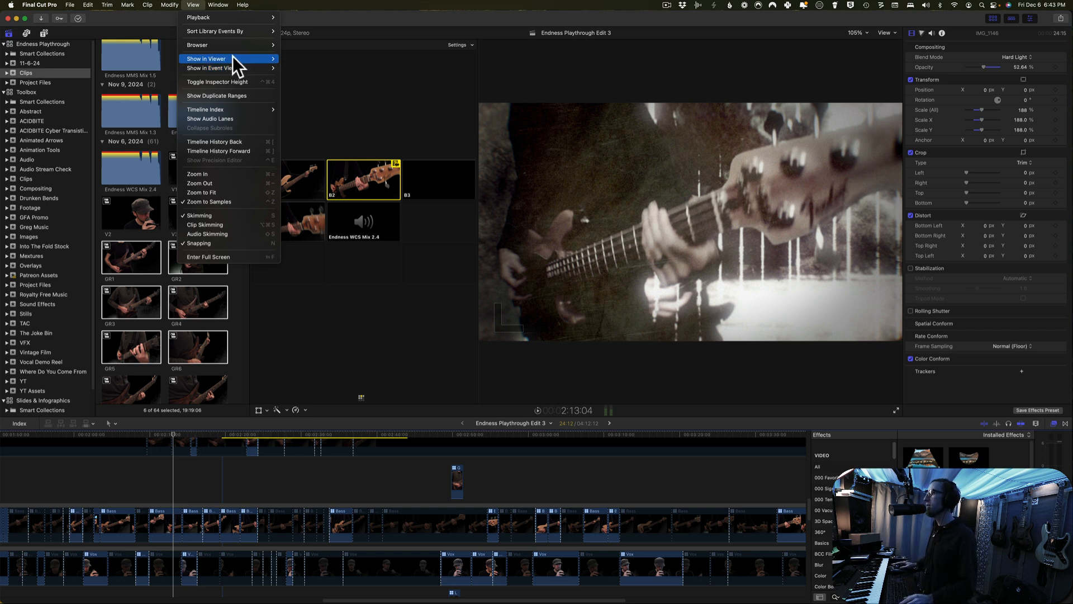
mouse_move(242, 108)
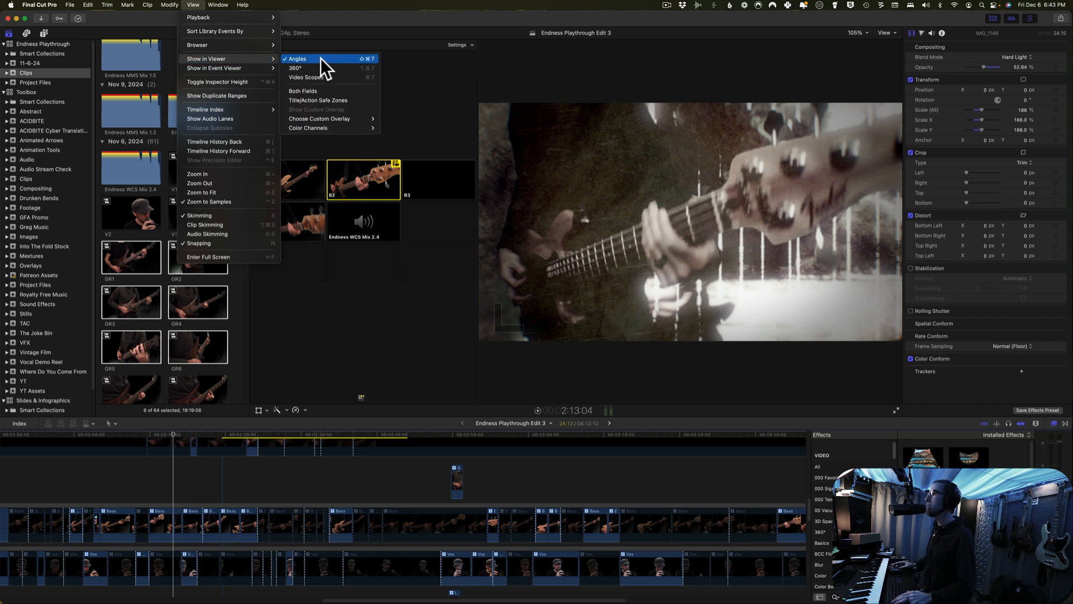
left_click(321, 59)
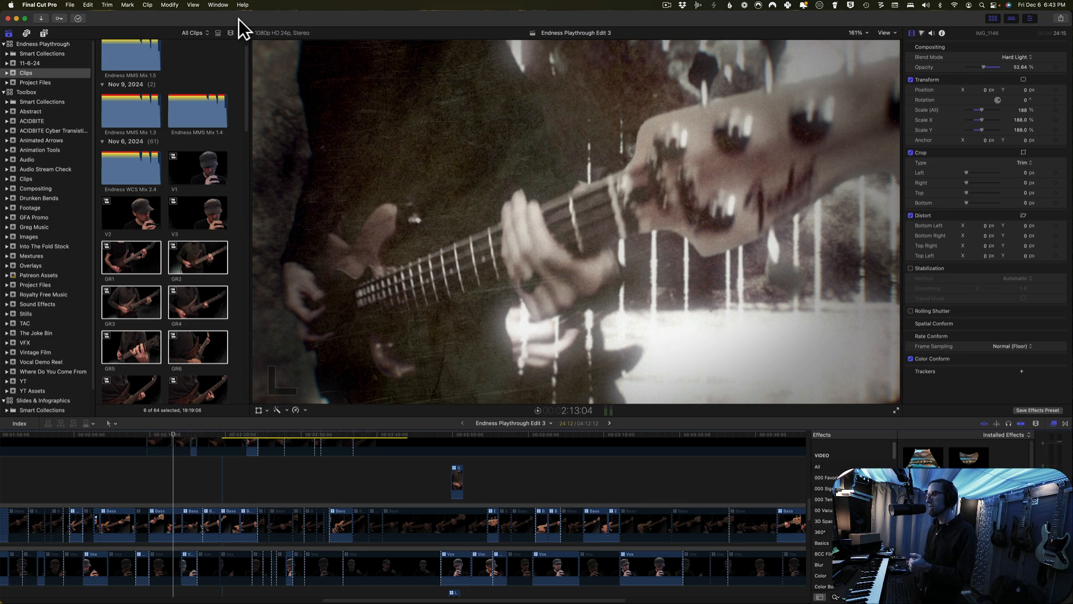
- Clear the clip selection in the browser and look over the overlay, vocal and bass layers at about 2:16 to 2:19
left_click(233, 249)
scroll(242, 494, "down", 7)
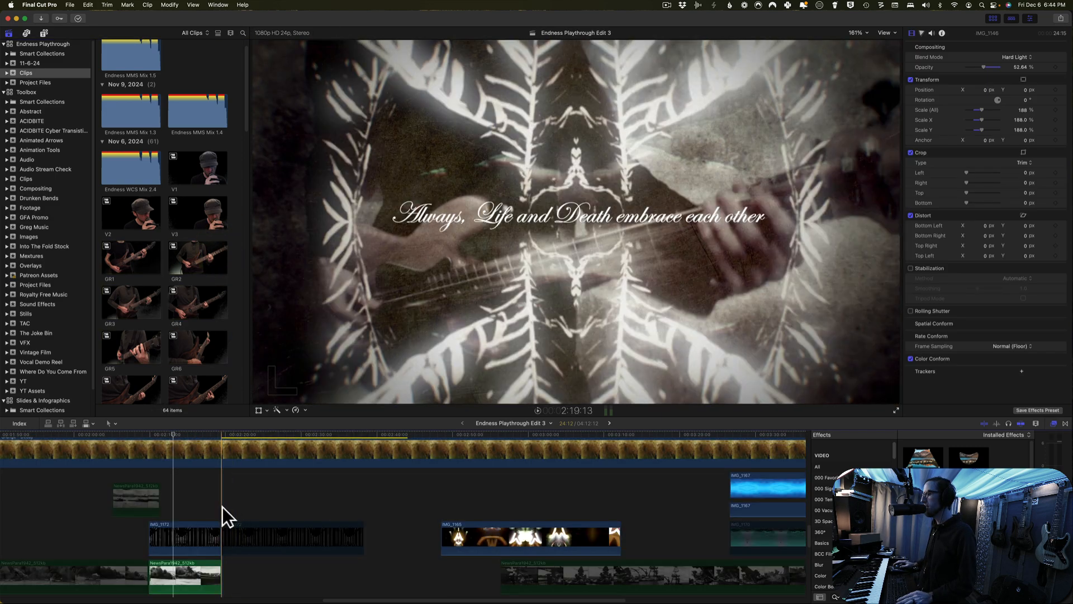
scroll(222, 506, "up", 4)
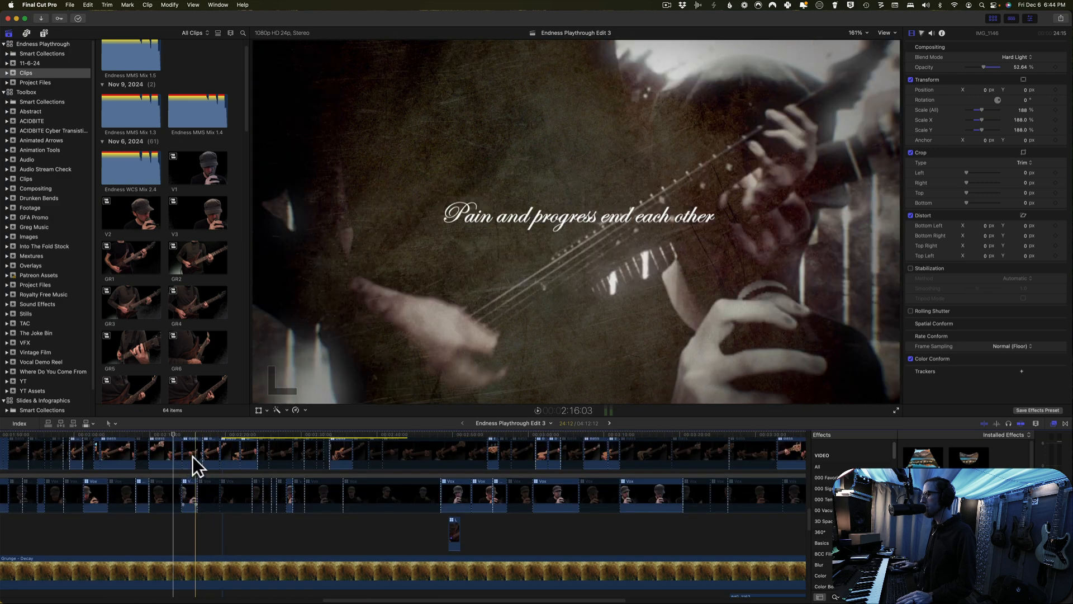
scroll(204, 473, "up", 3)
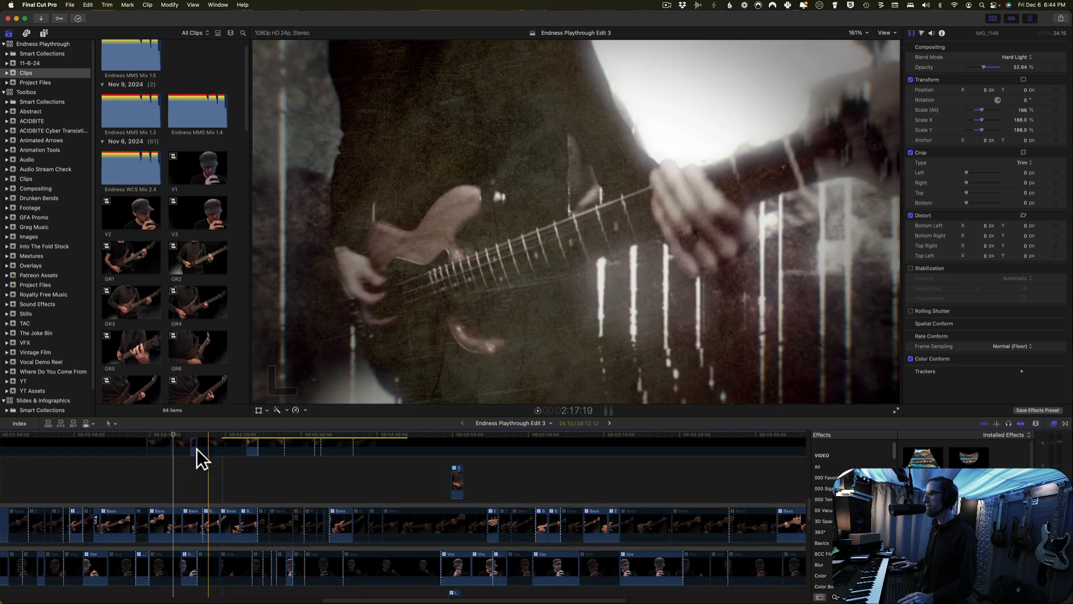
- Play the bass and vocal section from about 2:14:14 and move the playhead to about 2:17:19
left_click(187, 436)
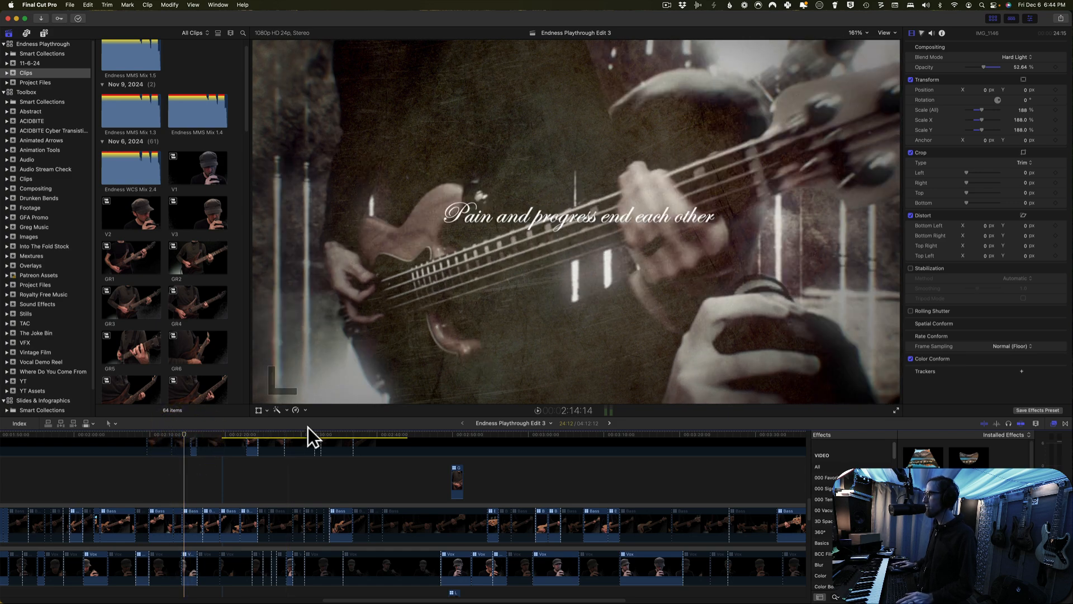
key("space")
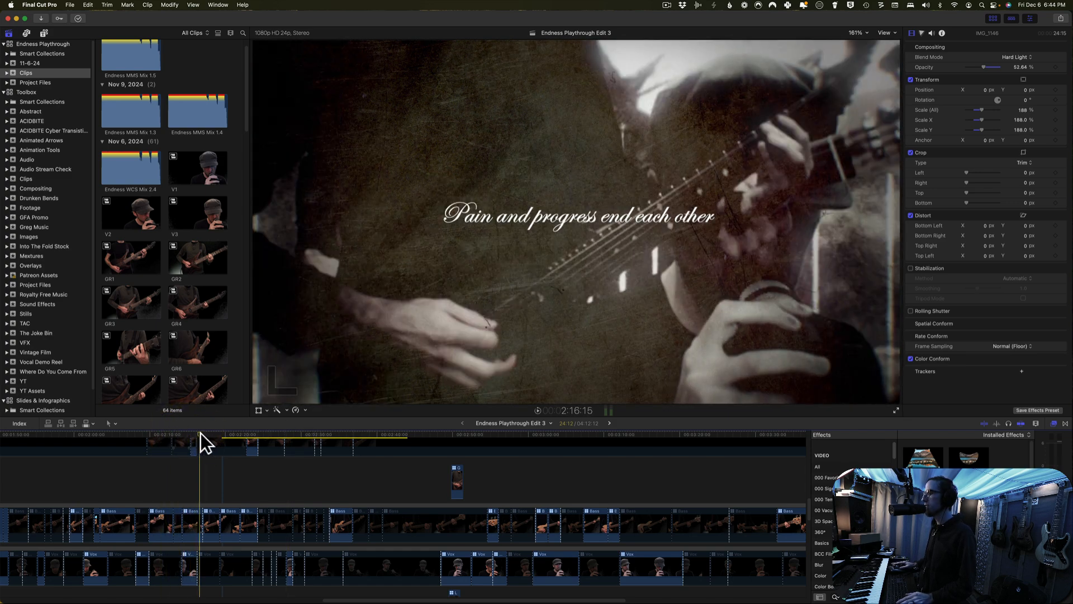
left_click(205, 432)
- Look up through the lead guitar clips, blended overlays and FX layers to the title, film grain and vignette layers
scroll(199, 510, "up", 3)
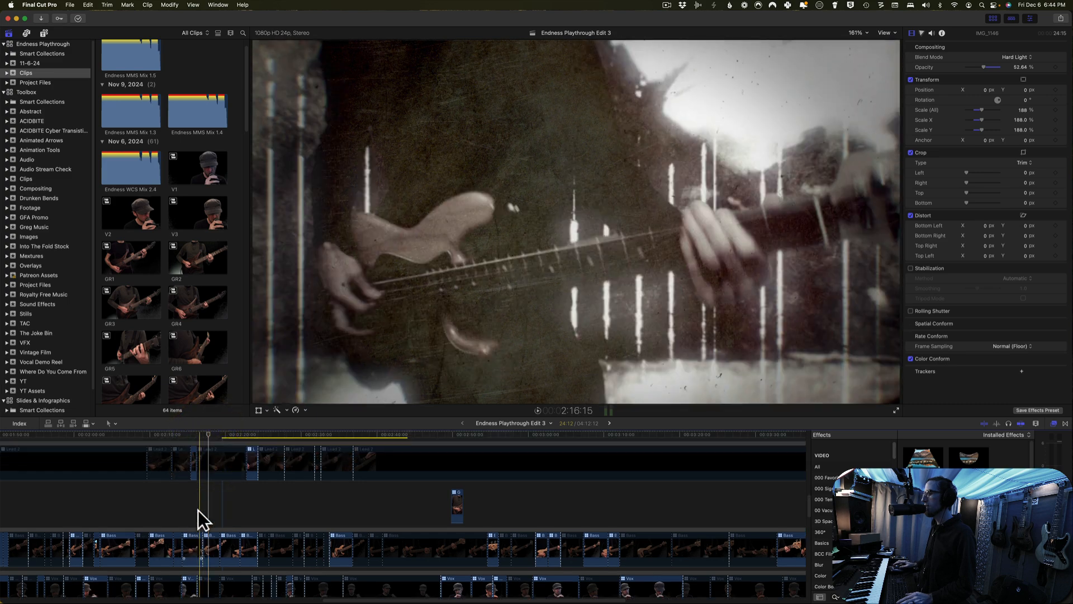
scroll(198, 510, "up", 5)
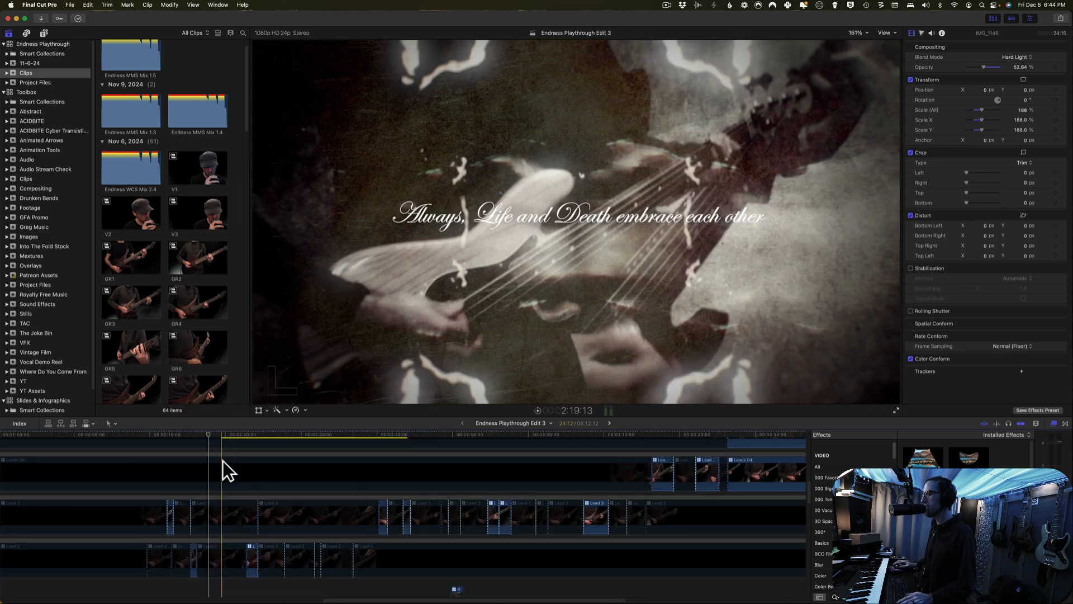
scroll(221, 460, "up", 5)
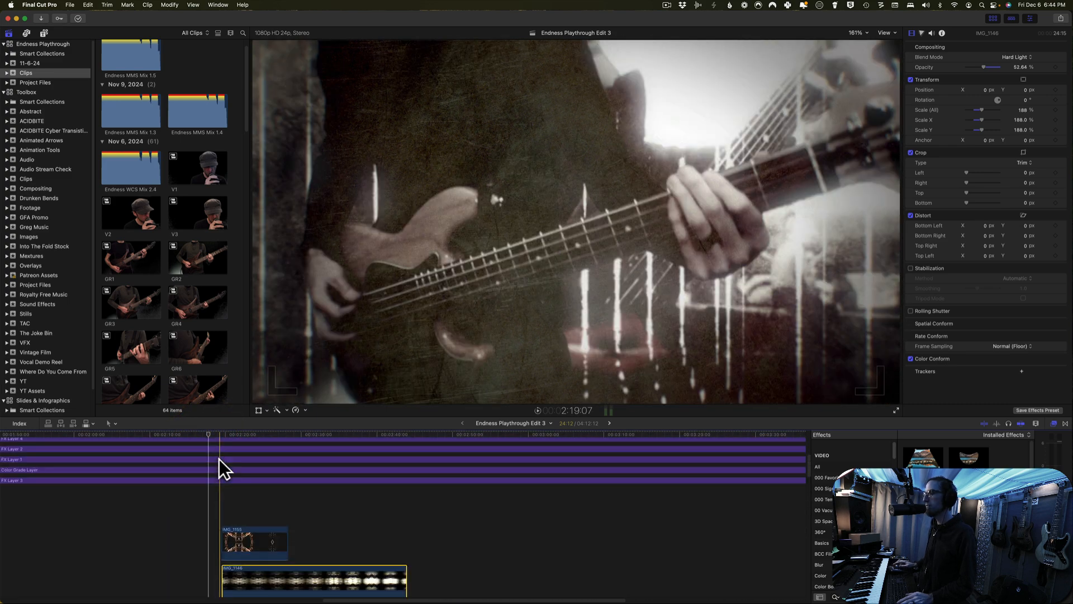
scroll(221, 467, "up", 5)
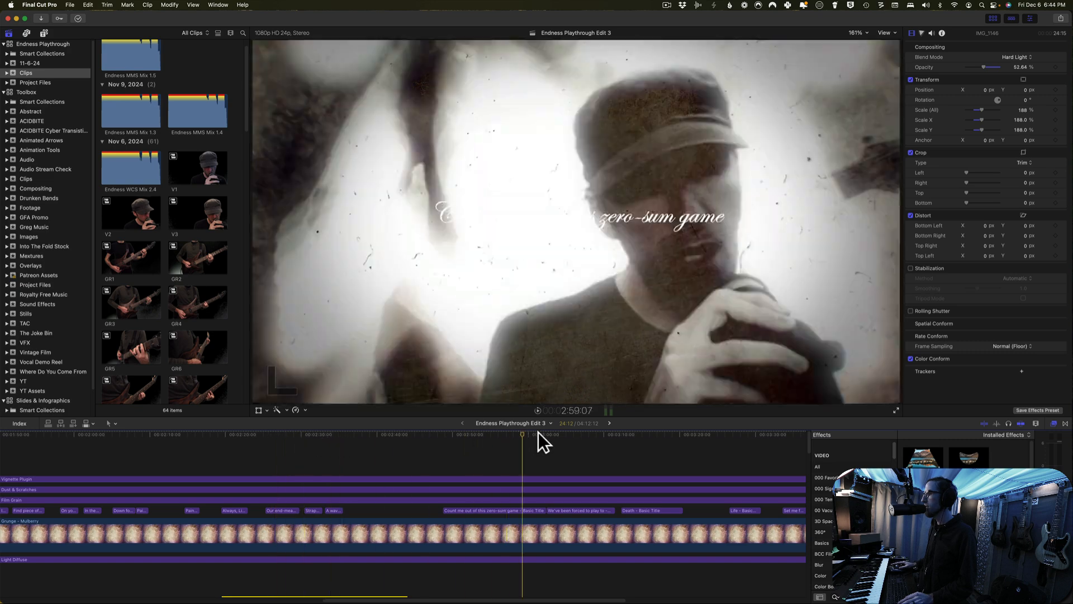
- Compare the composited image at several moments past the IMG_1146 overlay, ending with the playhead at about 2:45:07
left_click(386, 435)
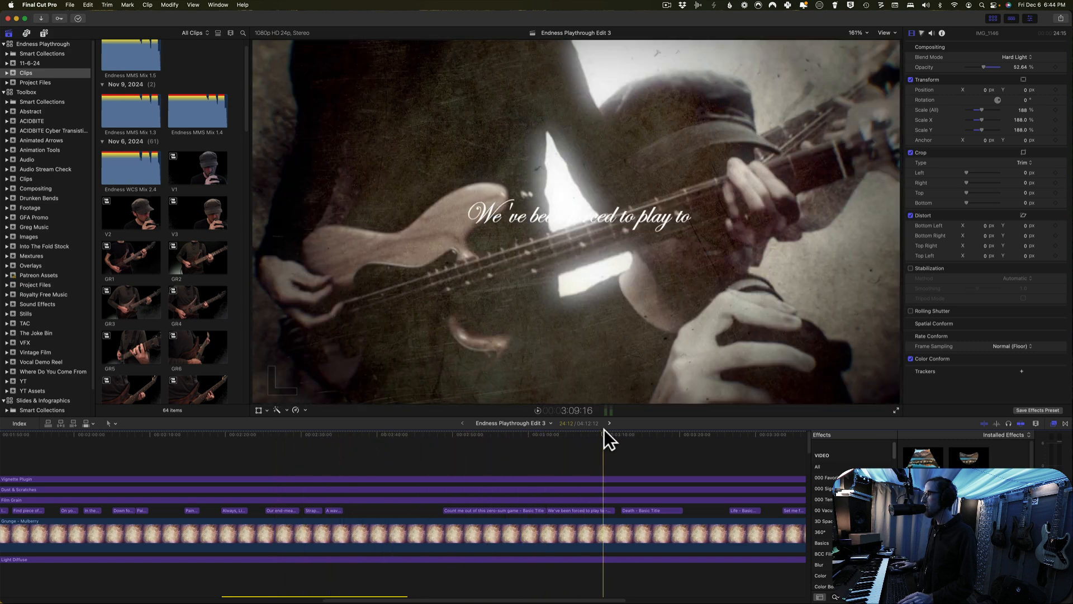
left_click(610, 434)
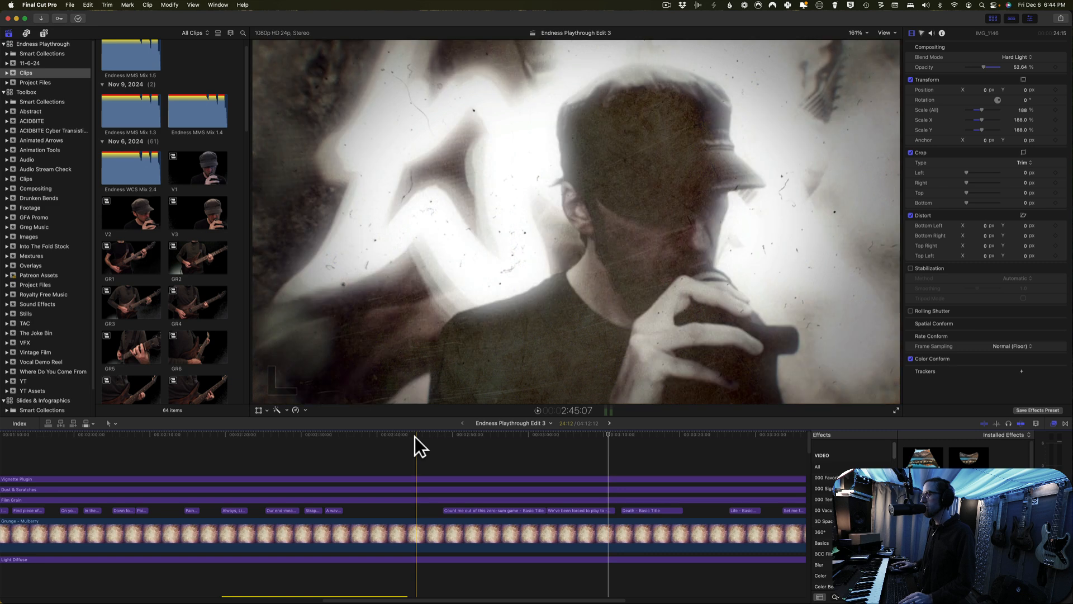
left_click(415, 432)
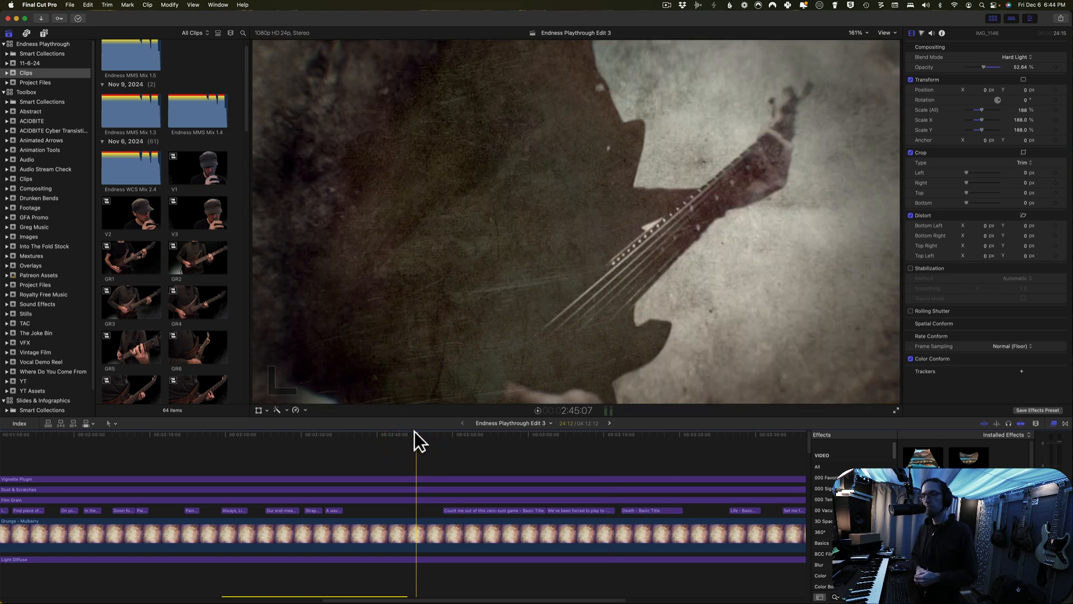